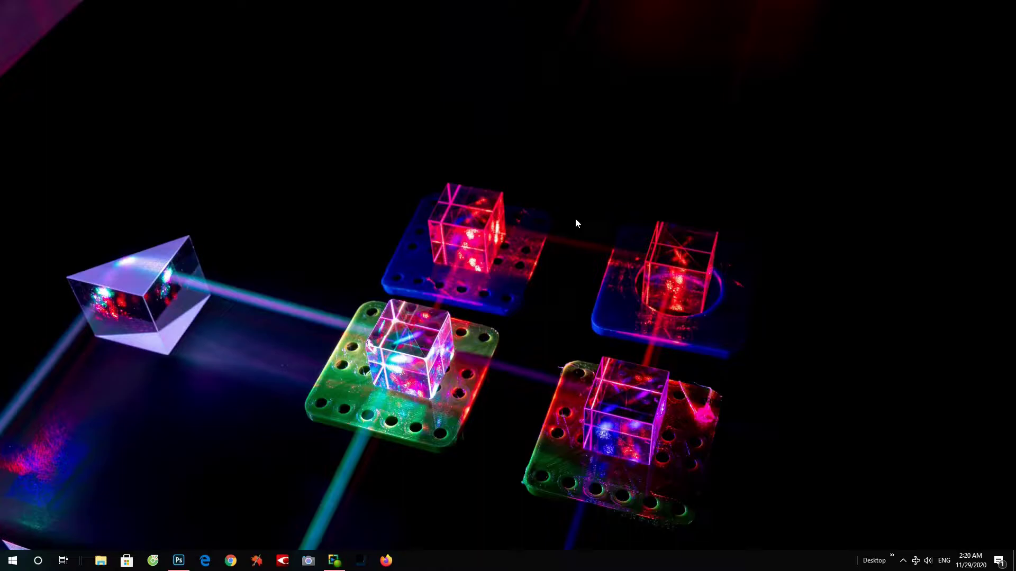
Step: Create a new 1920×1080 px document with a pale yellow-green background
click(179, 566)
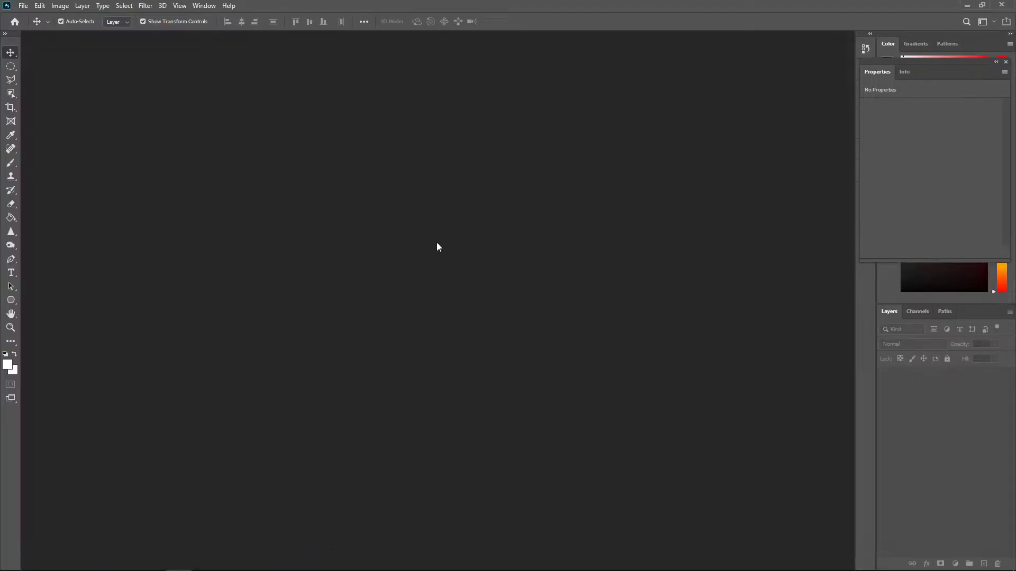
click(23, 6)
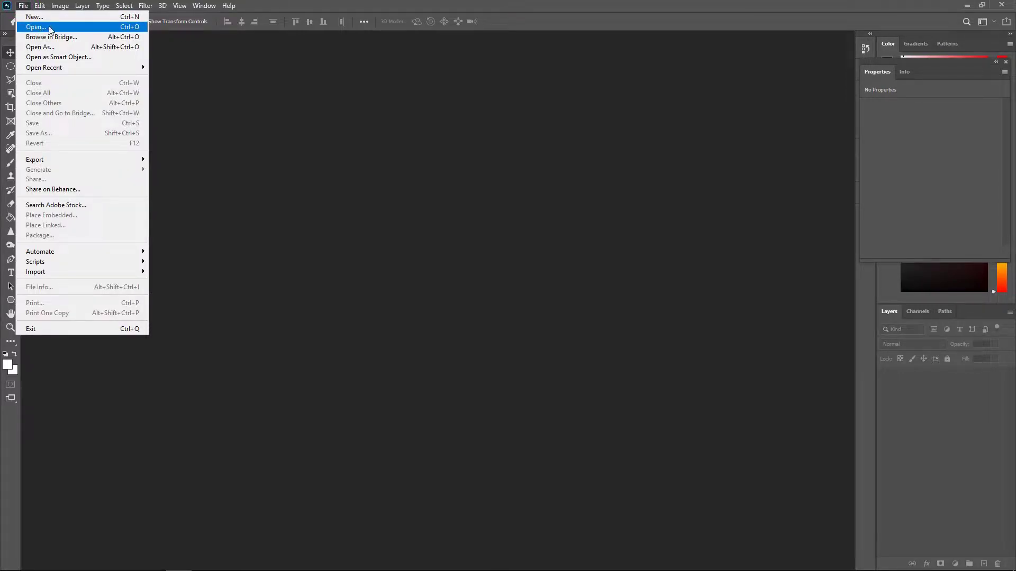
click(34, 18)
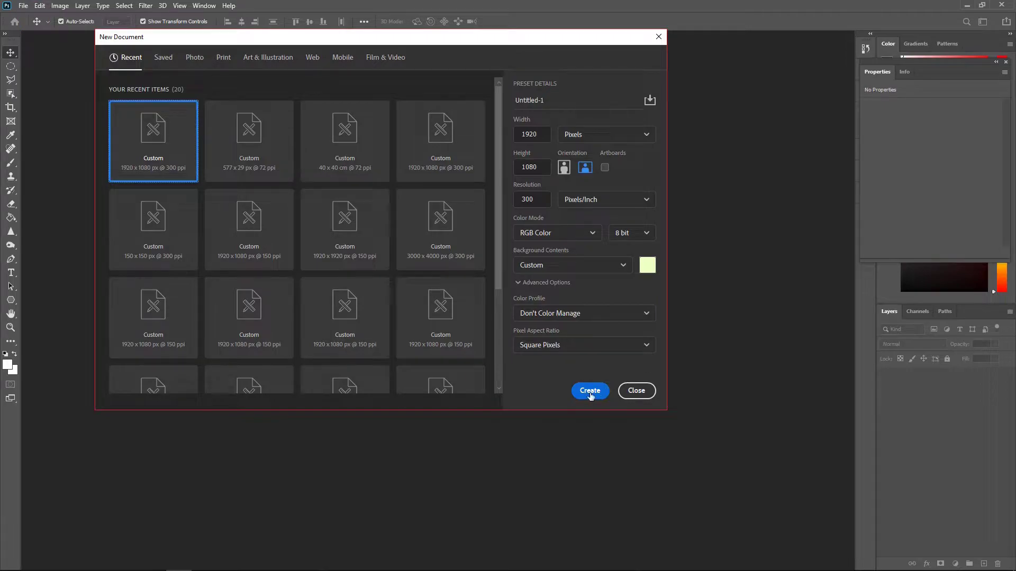
click(590, 394)
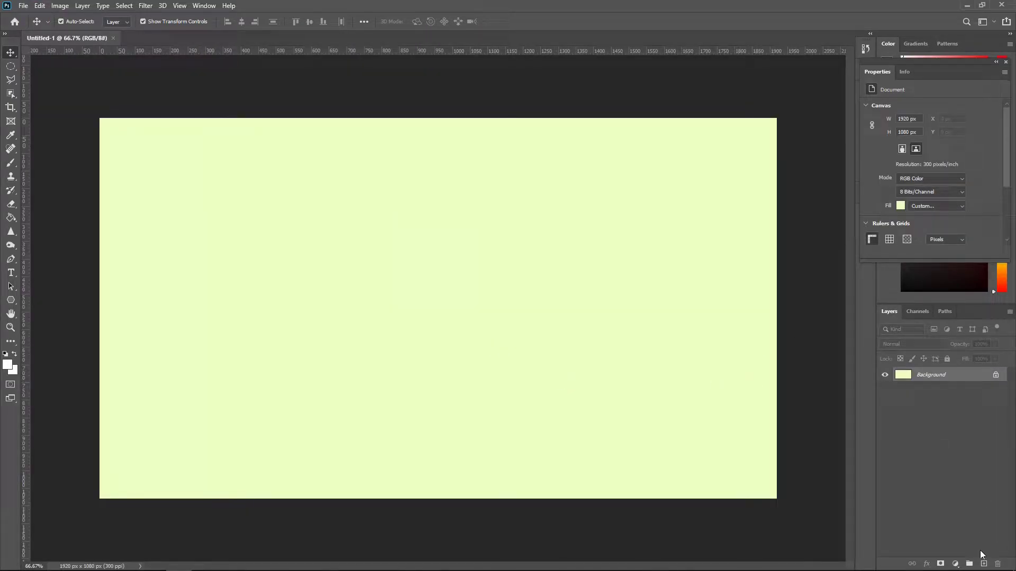
Step: Add an empty Layer 1 and pick the Elliptical Marquee tool
click(983, 564)
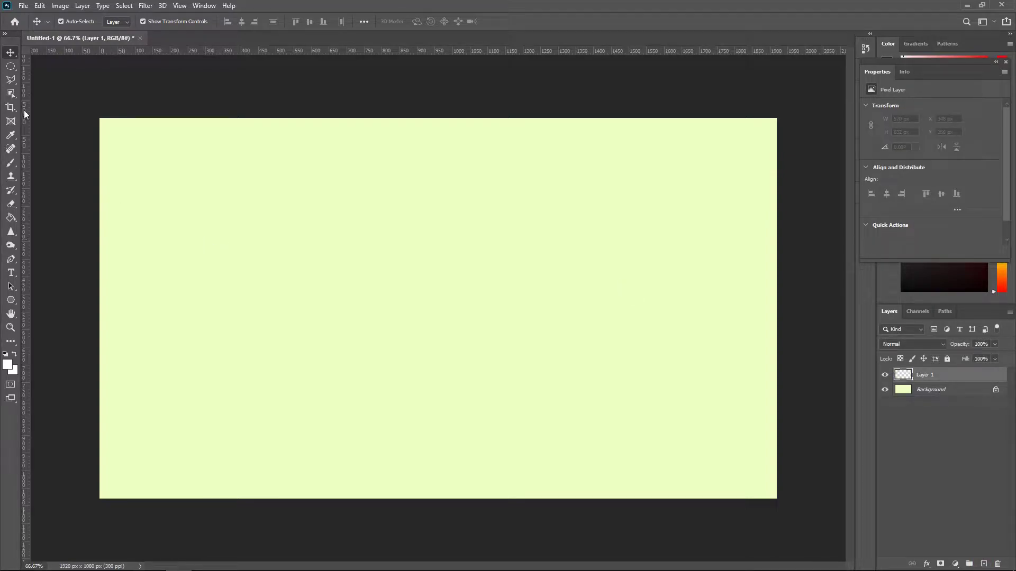
click(10, 67)
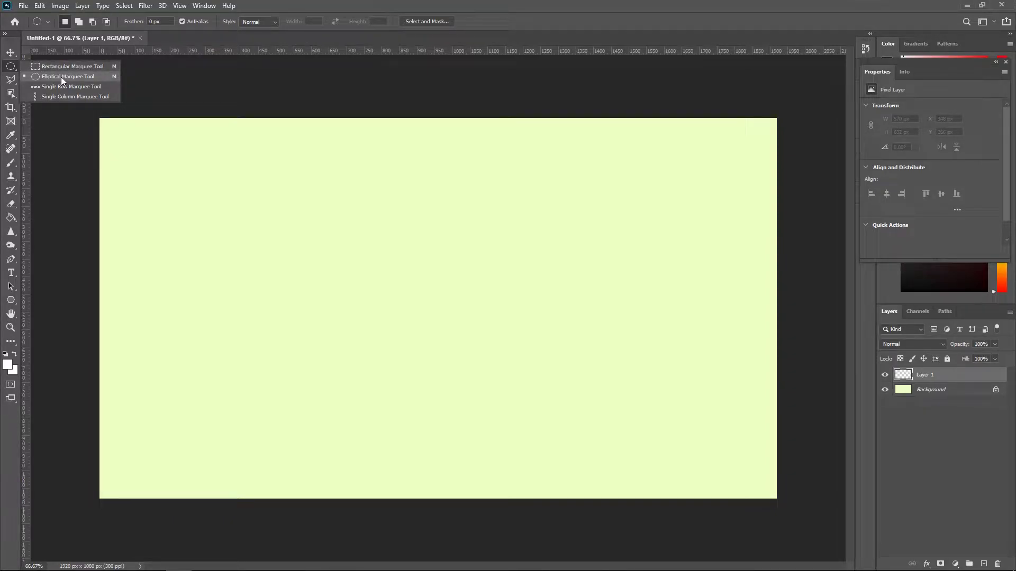
click(61, 77)
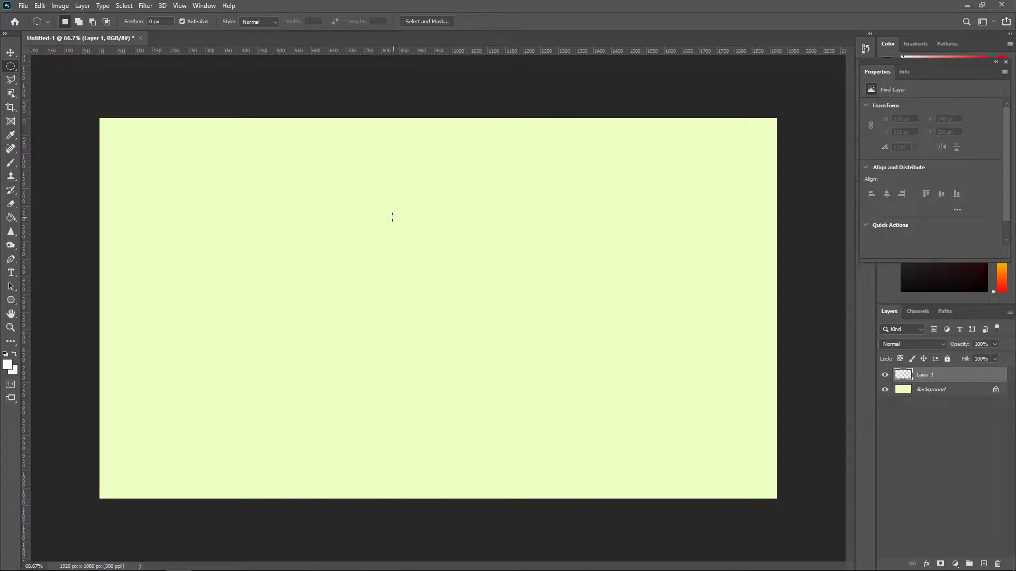
Step: Fill a roughly 747 px circular selection with magenta on Layer 1, then deselect
drag(342, 184, 605, 481)
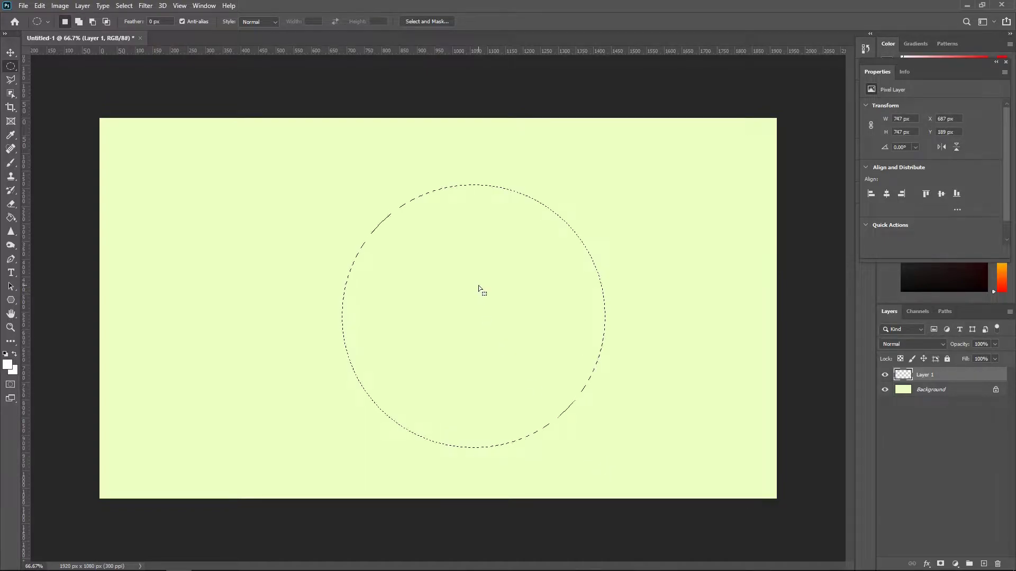
drag(471, 292, 436, 287)
right_click(436, 284)
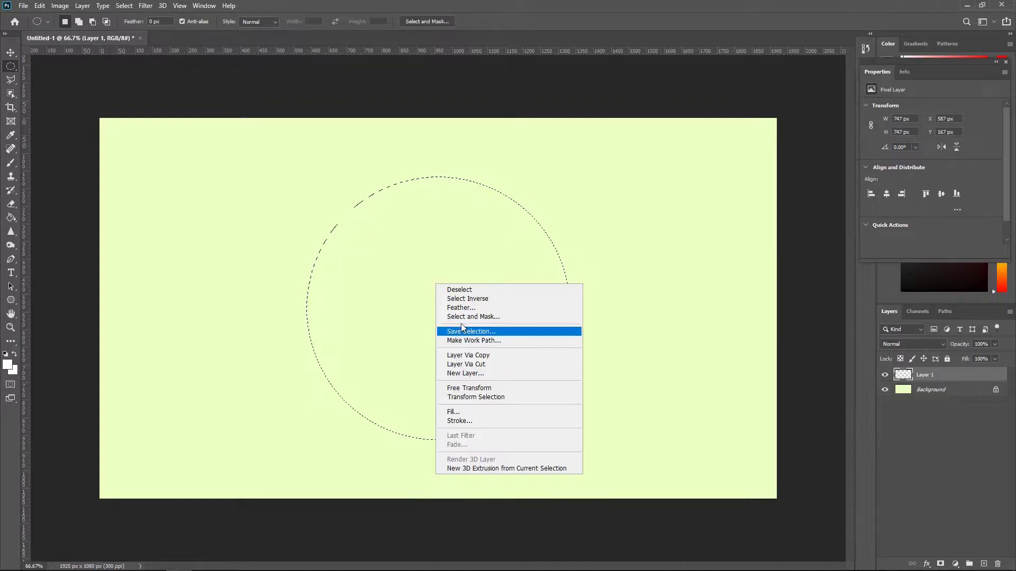
click(471, 413)
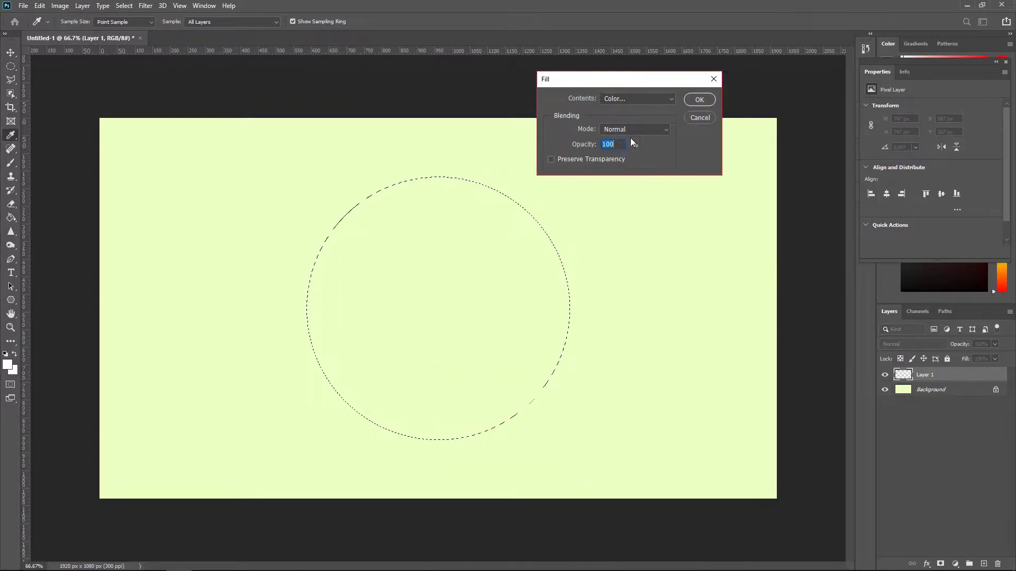
click(694, 101)
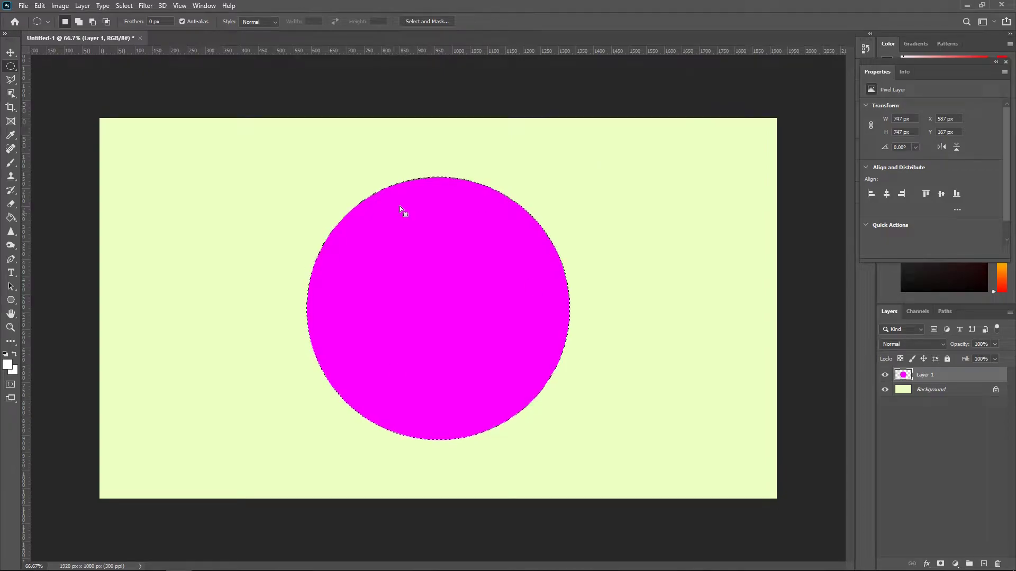
click(125, 6)
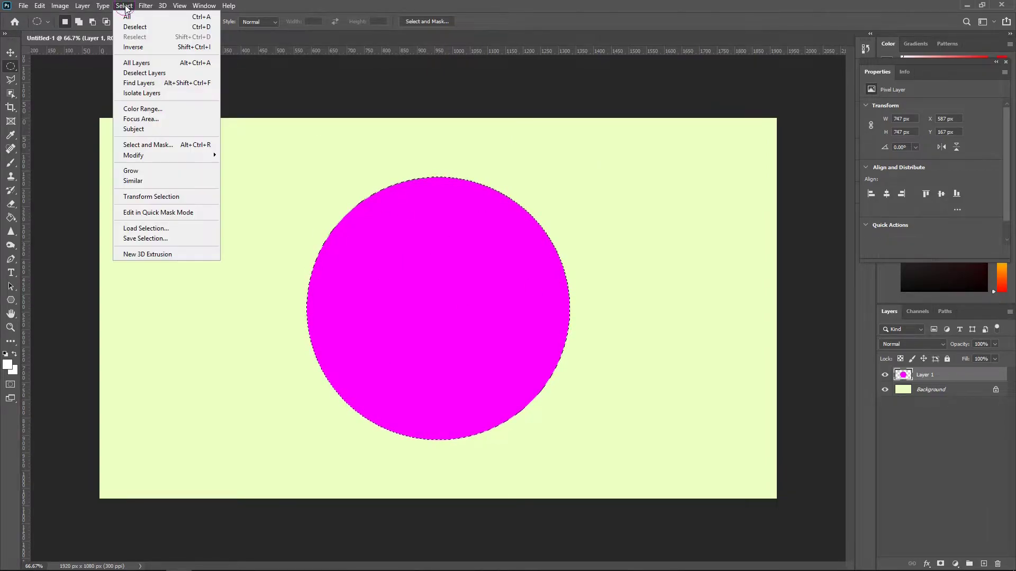
click(132, 27)
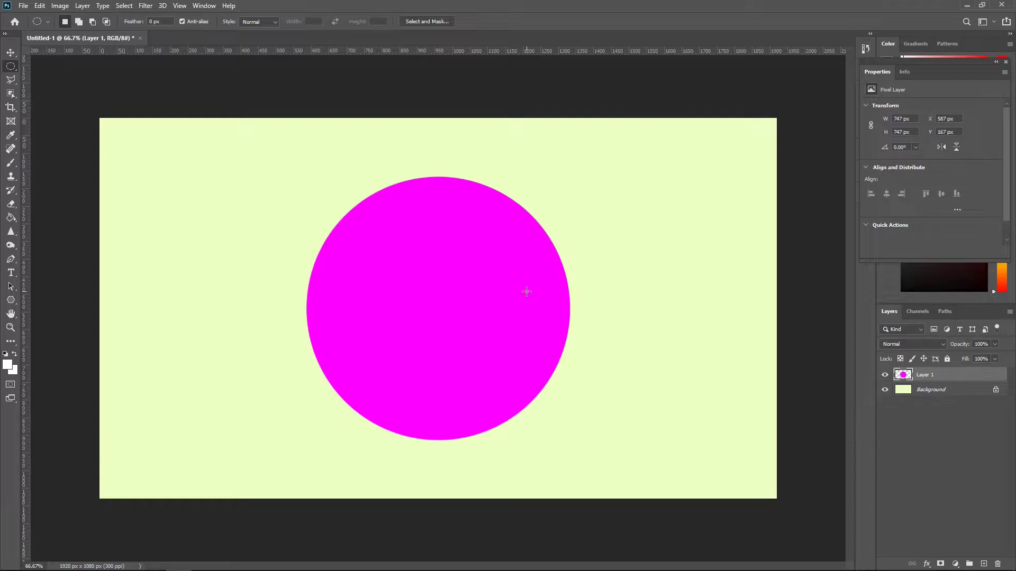
Step: Transform the circle to 50% width at a 30° angle, then duplicate the layer
key(ctrl+t)
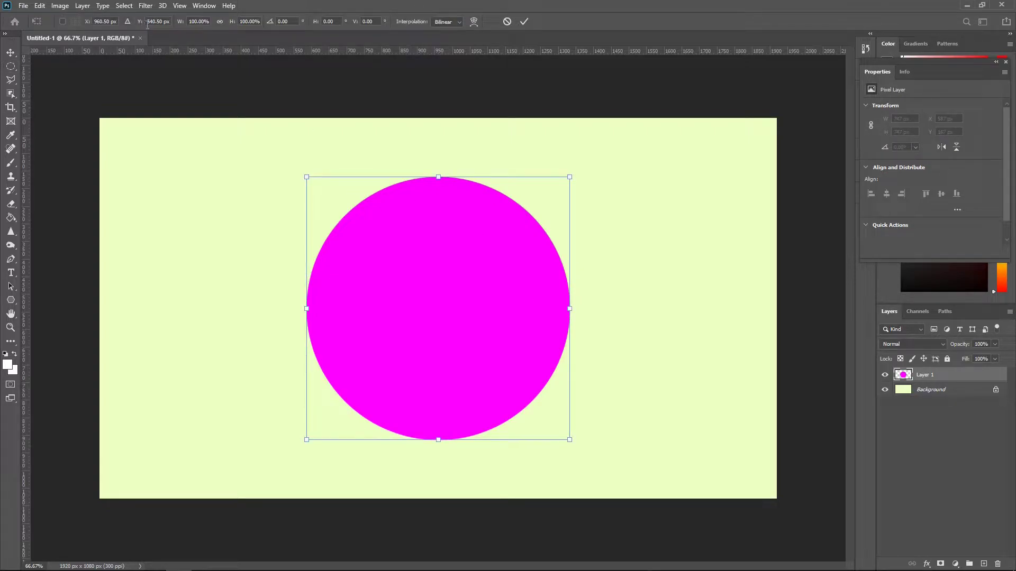
click(189, 23)
drag(188, 23, 210, 22)
text(50)
click(289, 21)
text(30)
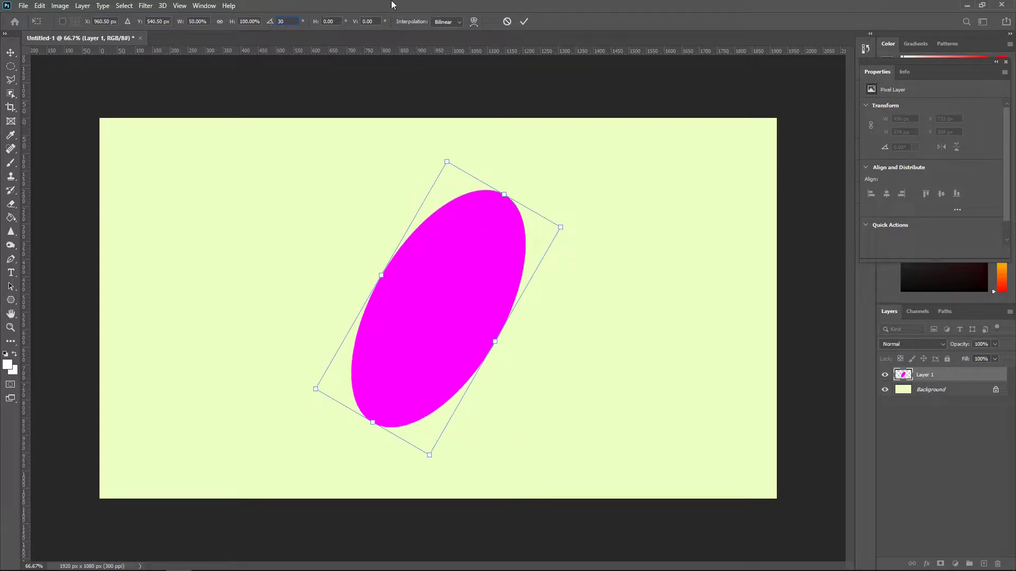
key(Return)
click(523, 22)
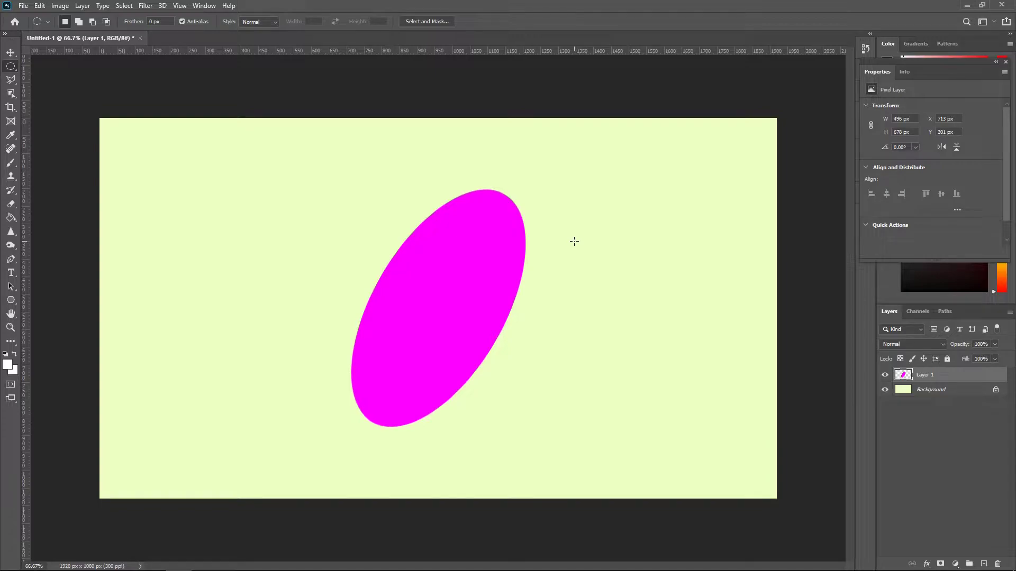
key(ctrl+j)
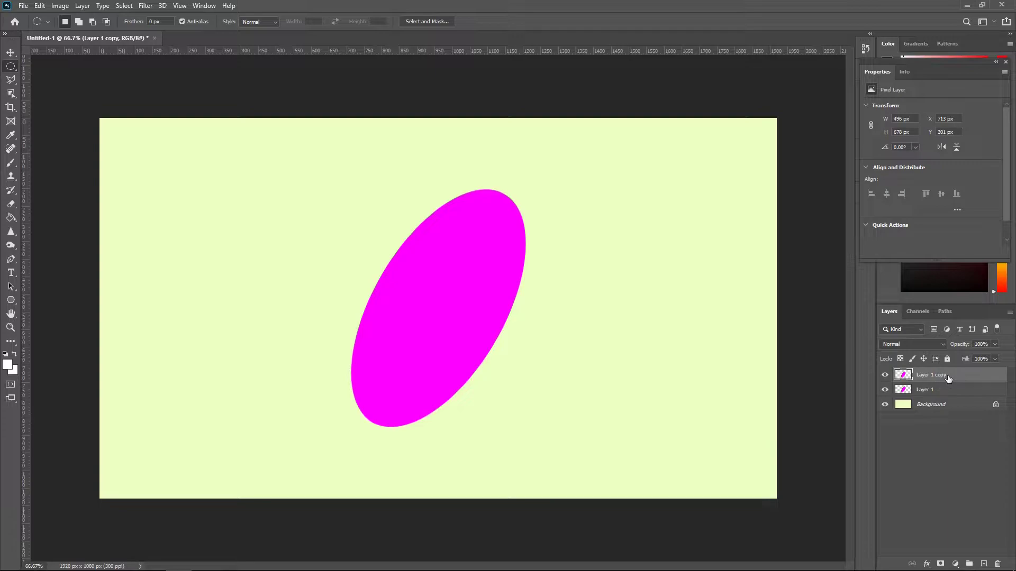
Step: Flip the oval copy horizontally and move it left so both ovals form a heart
click(39, 7)
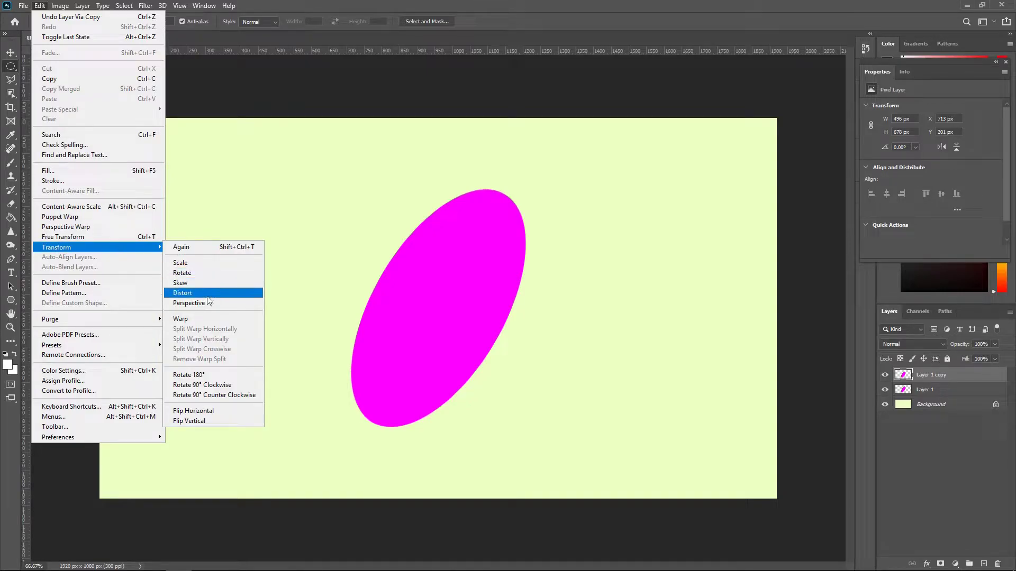
mouse_move(57, 247)
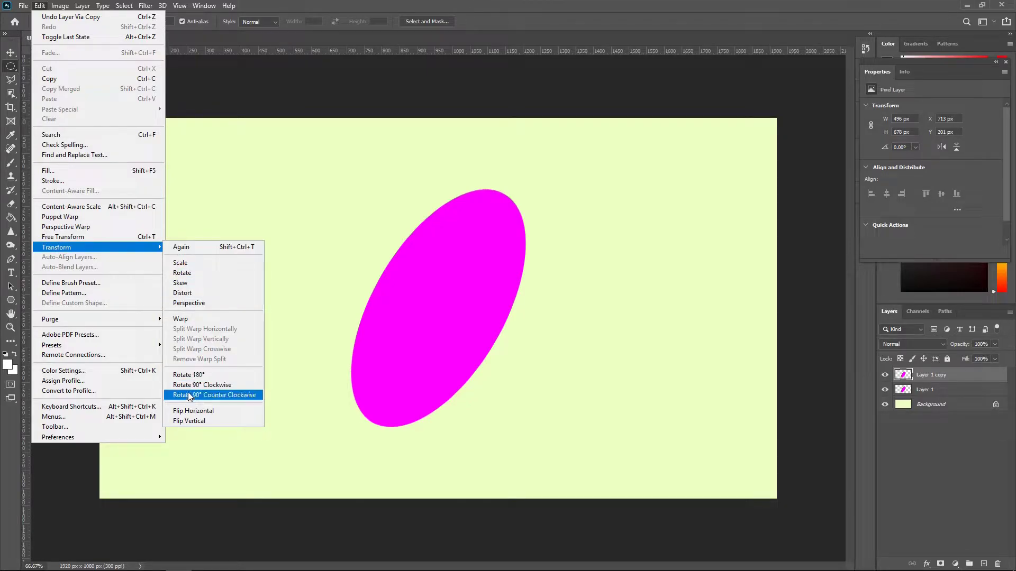
click(188, 411)
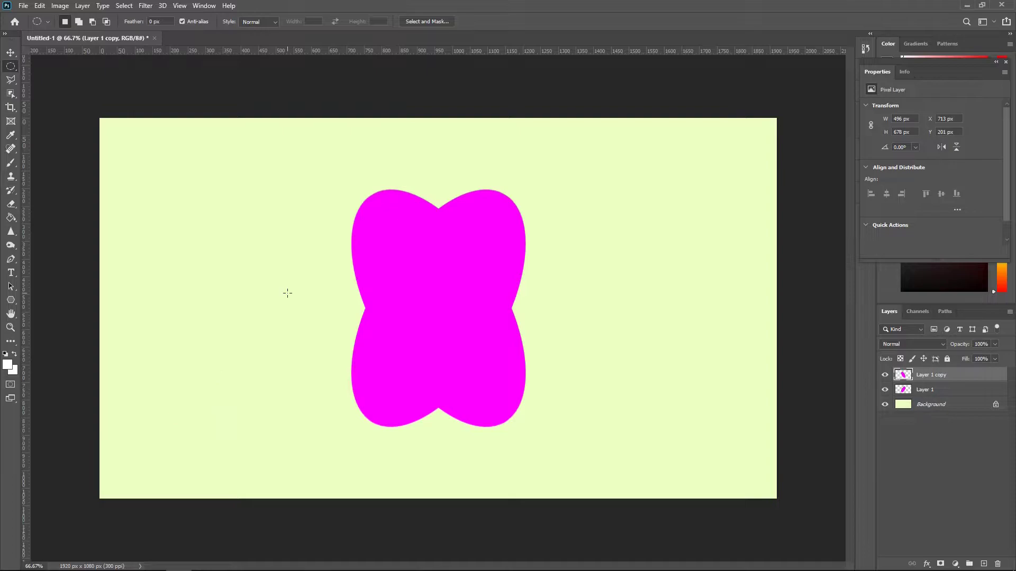
click(10, 52)
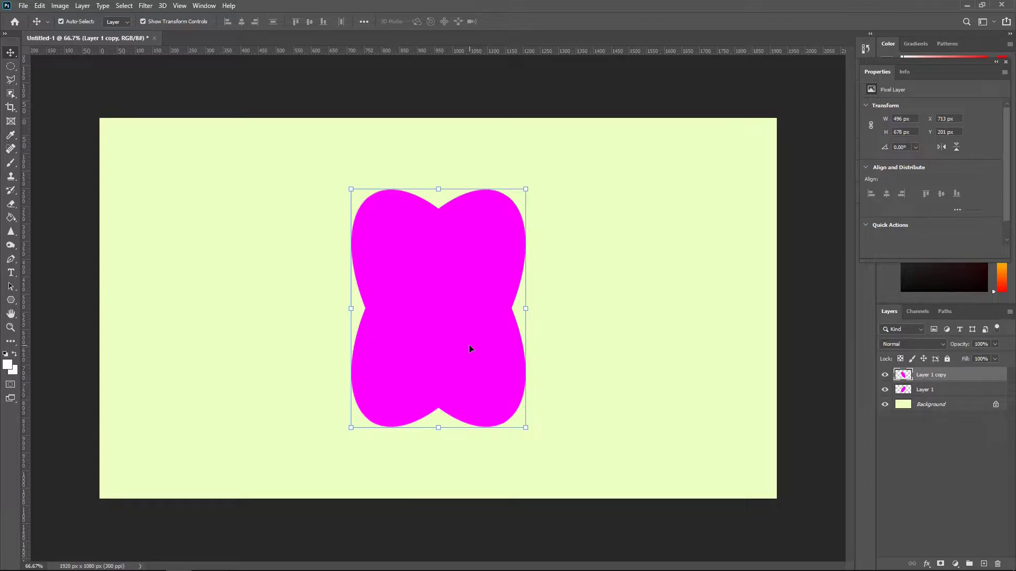
mouse_move(469, 347)
mouse_down()
mouse_move(393, 337)
mouse_move(372, 347)
mouse_up()
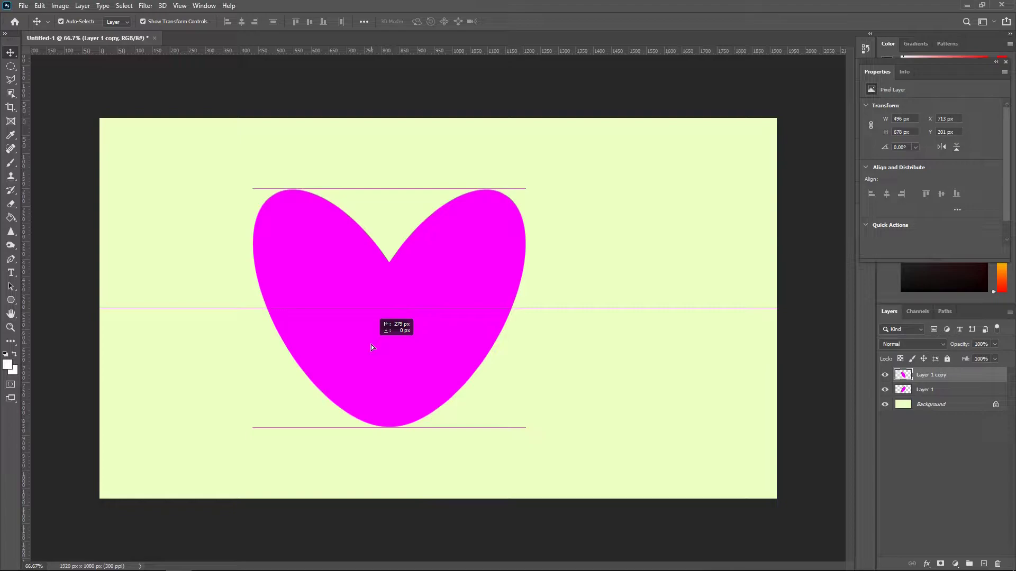
mouse_move(371, 345)
mouse_down()
mouse_move(358, 348)
mouse_move(373, 350)
mouse_up()
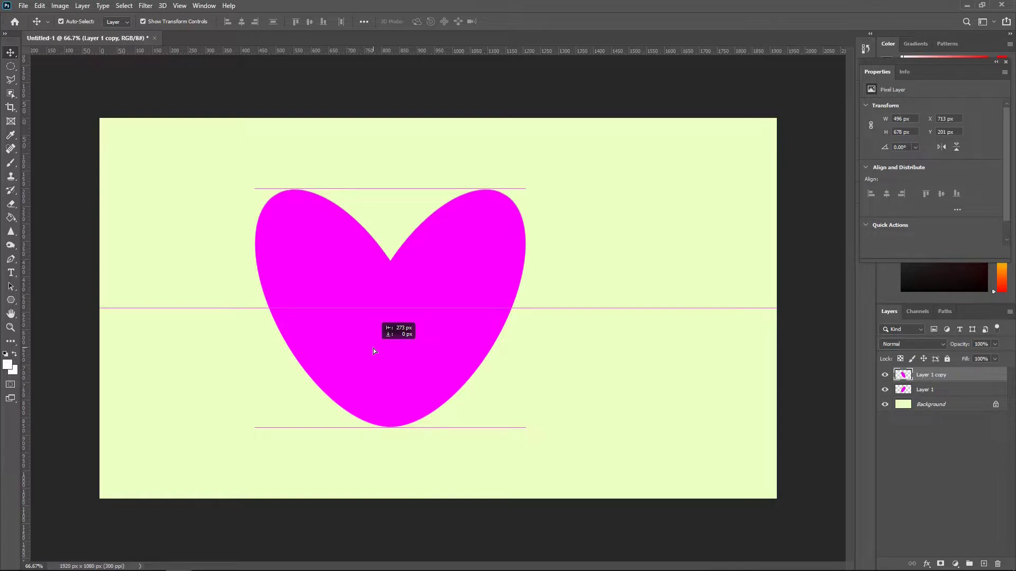
drag(373, 348, 372, 347)
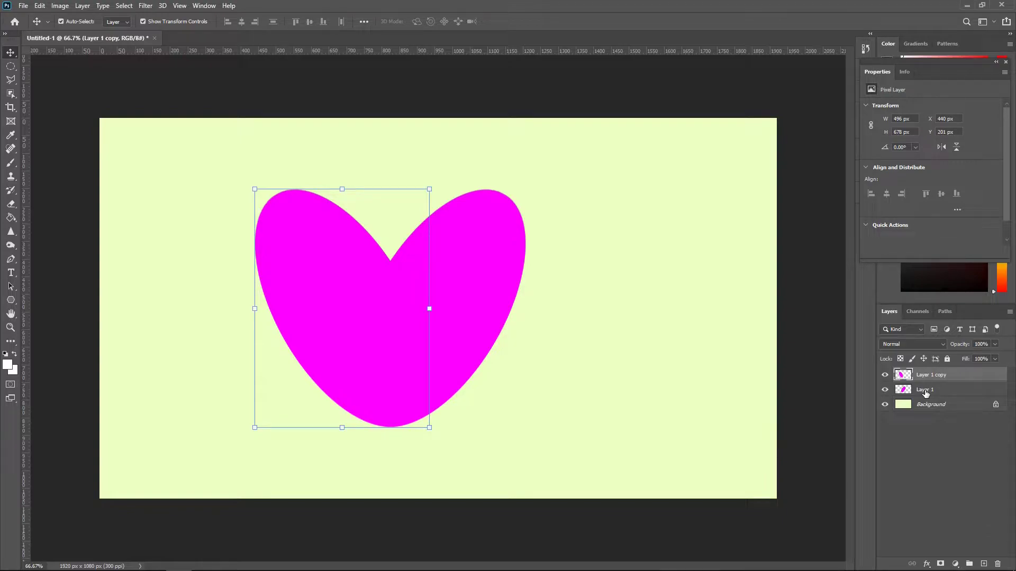
Step: Merge Layer 1 and Layer 1 copy into one heart layer and duplicate it
shift+click(926, 392)
right_click(941, 376)
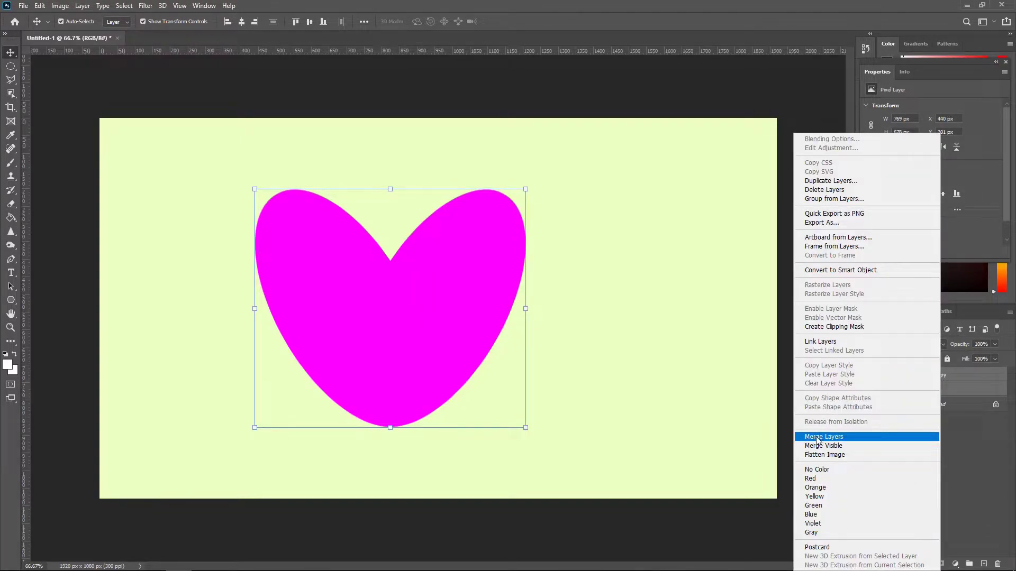
click(860, 441)
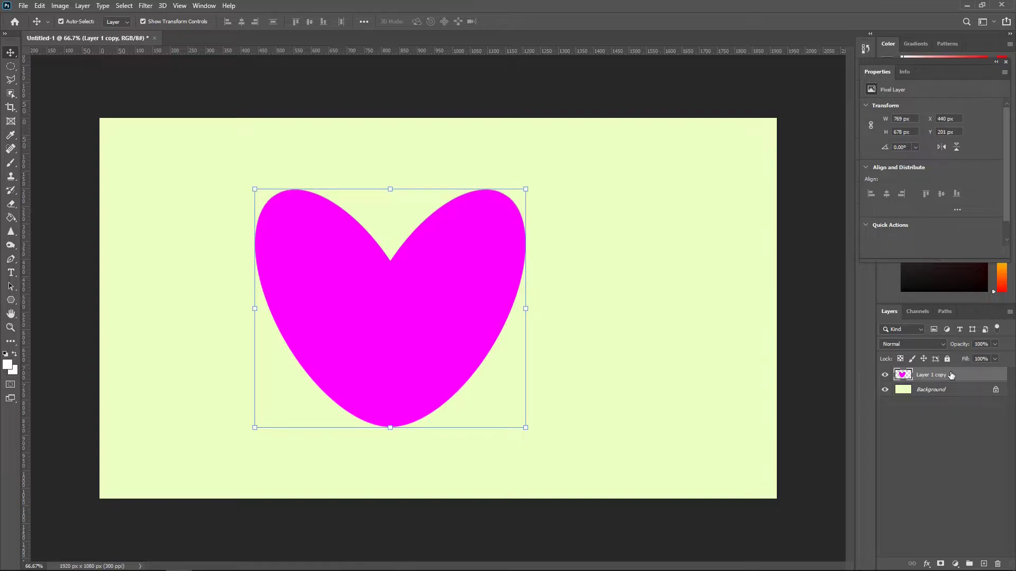
key(ctrl+j)
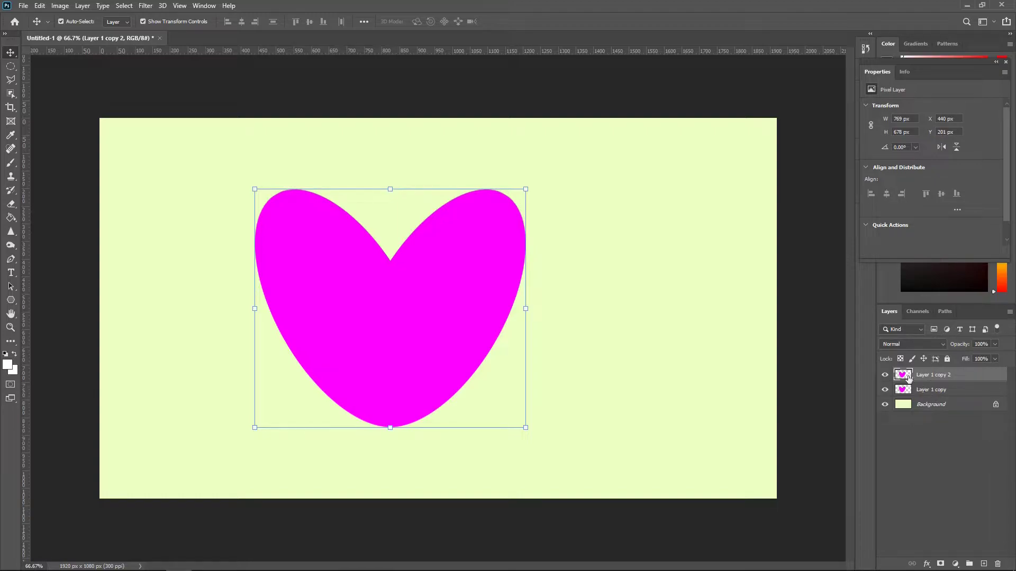
Step: Open Layer Style for the top heart layer, lower its fill opacity, and enable Gradient Overlay
right_click(977, 375)
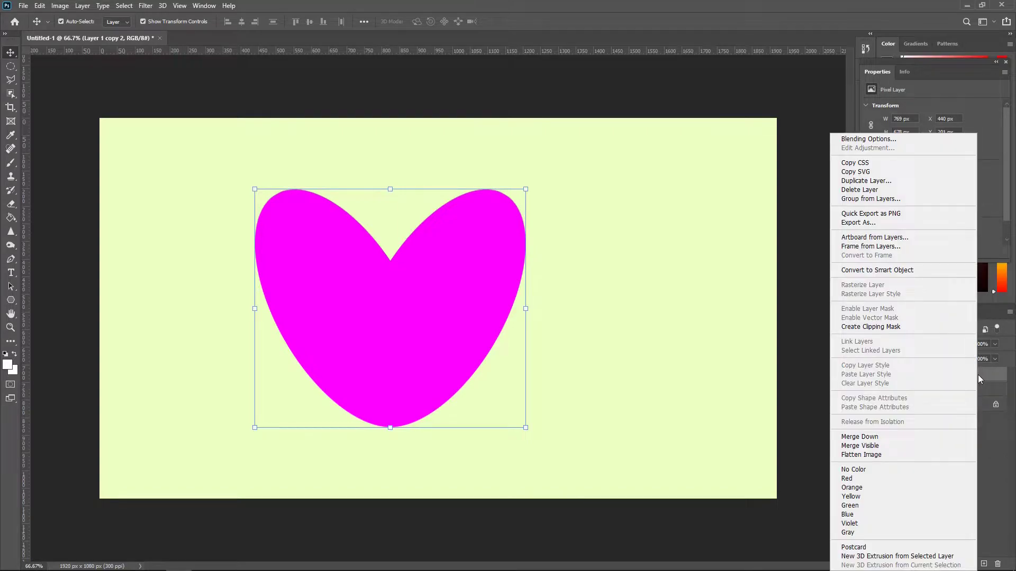
click(895, 139)
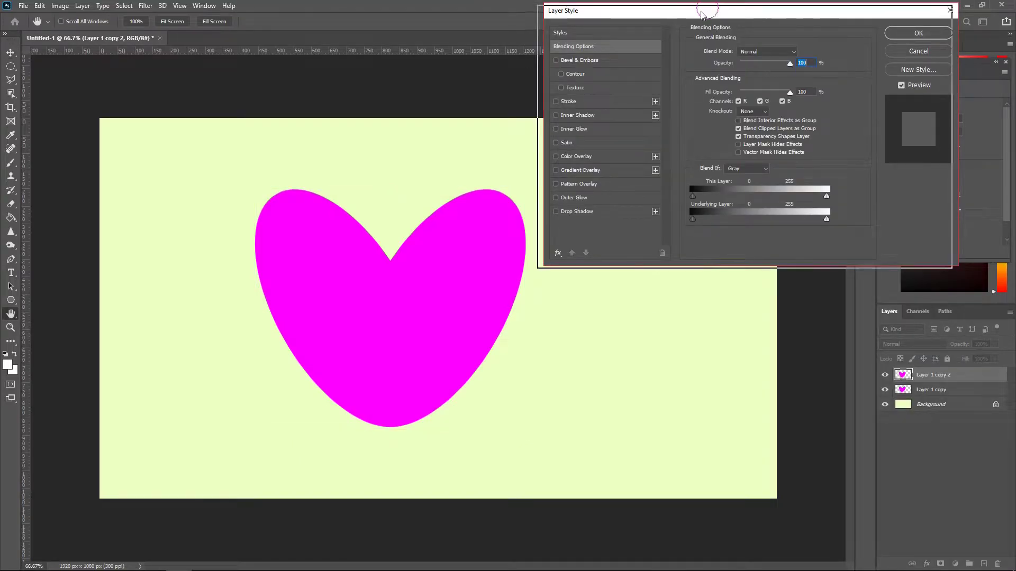
drag(709, 11, 698, 20)
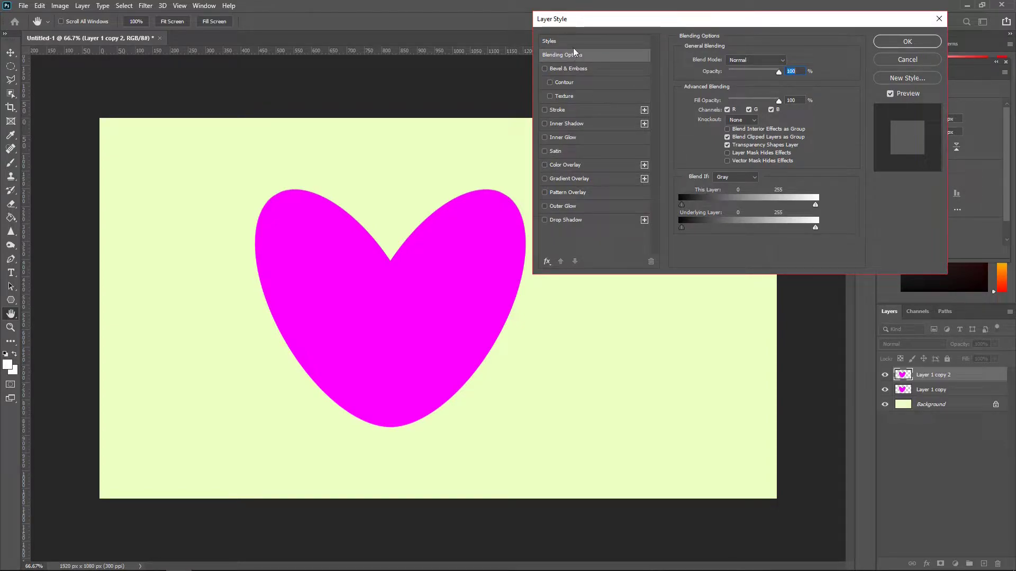
drag(779, 101, 726, 104)
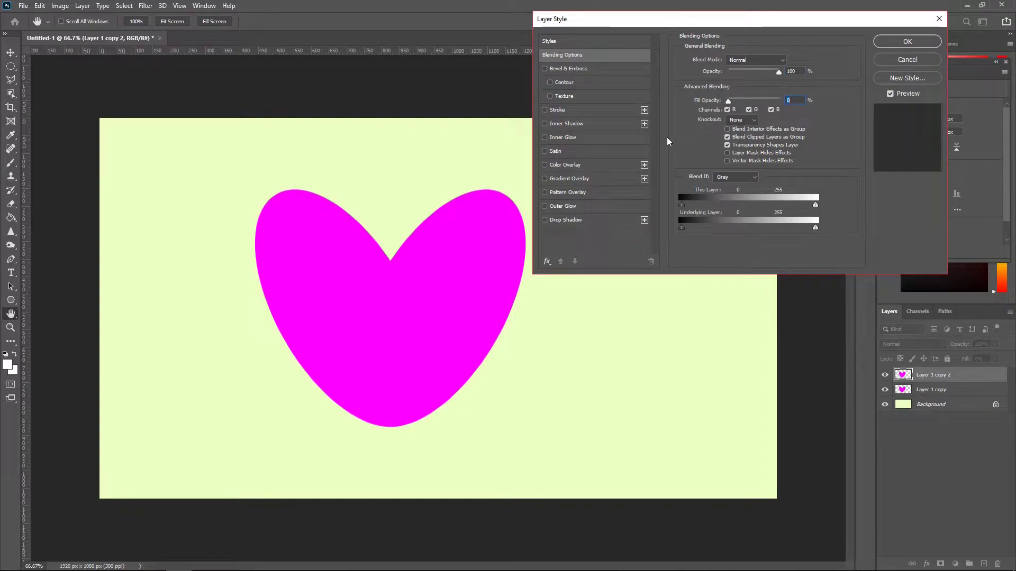
click(570, 179)
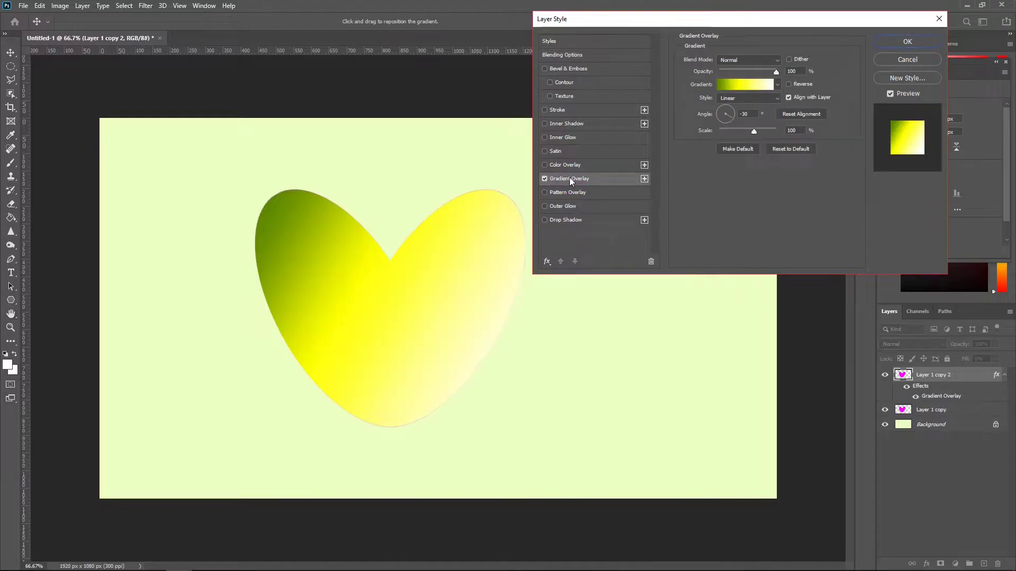
Step: Change the gradient's dark green left stop to magenta ff00c6
click(747, 85)
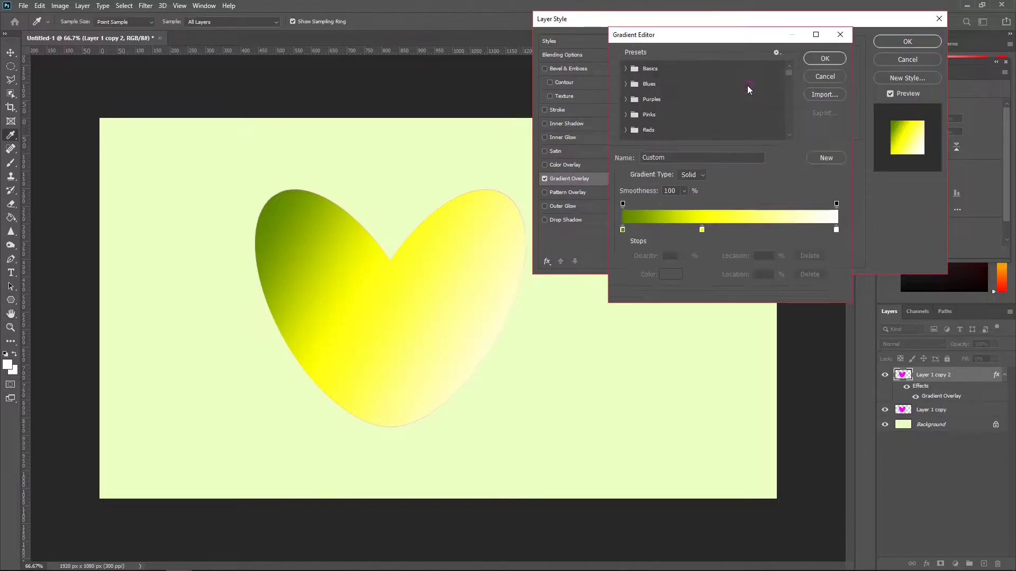
click(623, 229)
click(673, 275)
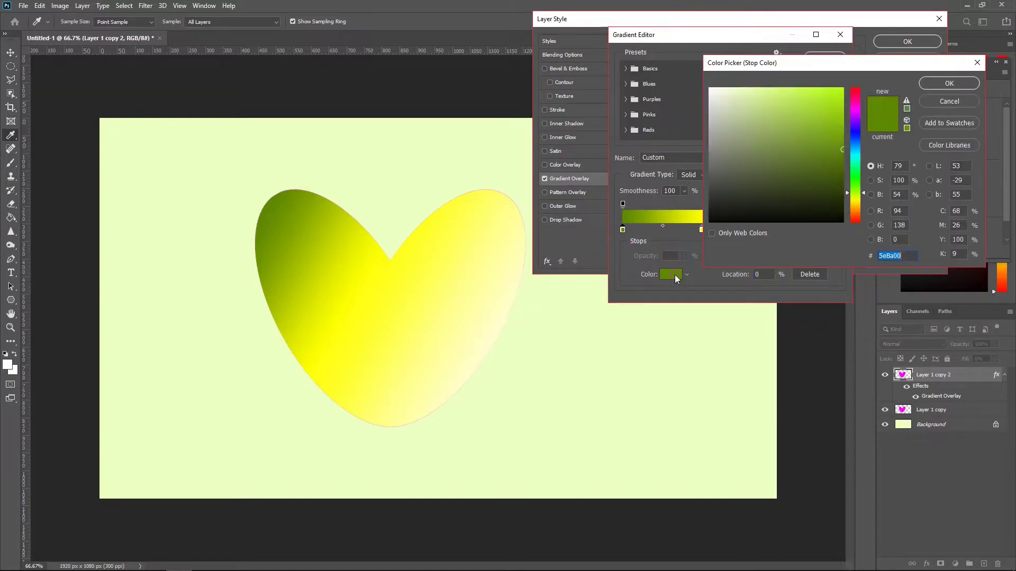
click(857, 111)
drag(859, 115, 858, 110)
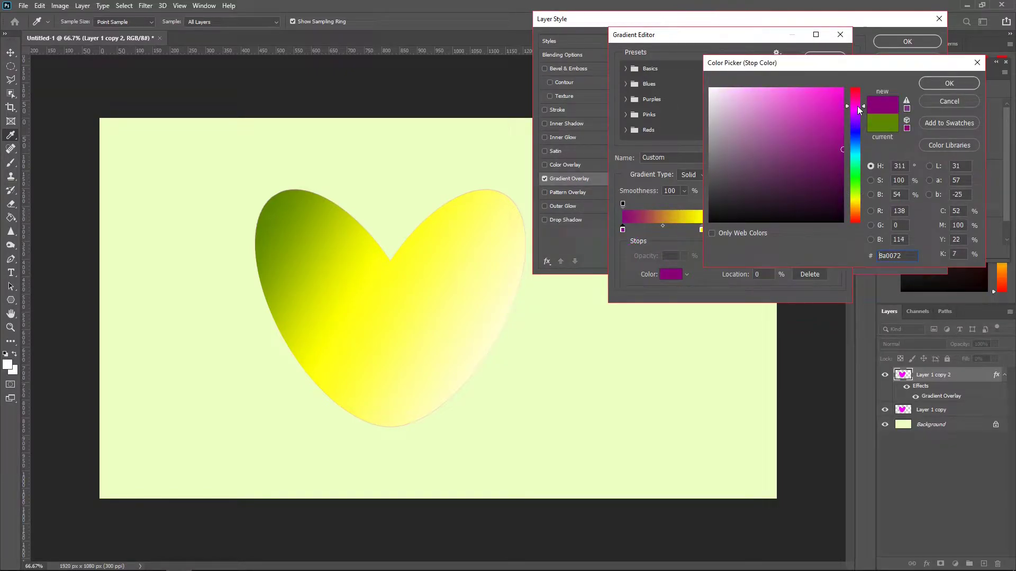
drag(857, 105, 848, 72)
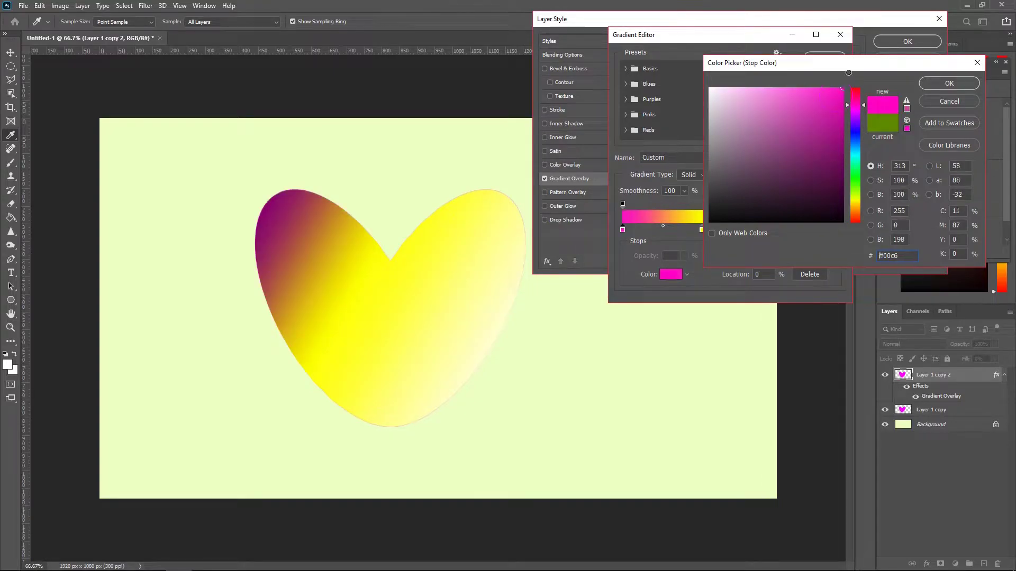
click(948, 87)
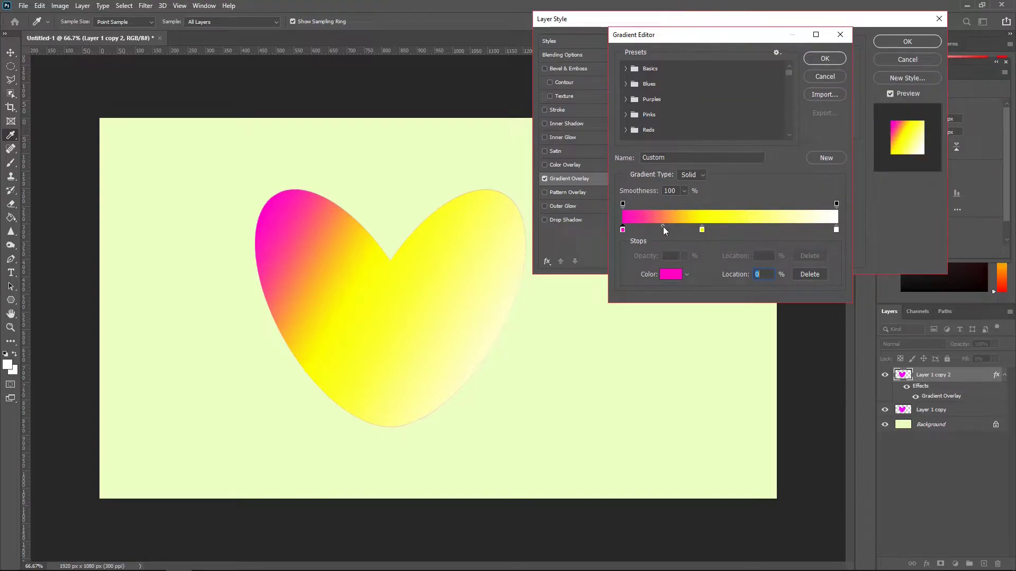
Step: Make the yellow middle stop light pink and accept the magenta-pink-white gradient
click(701, 231)
click(671, 274)
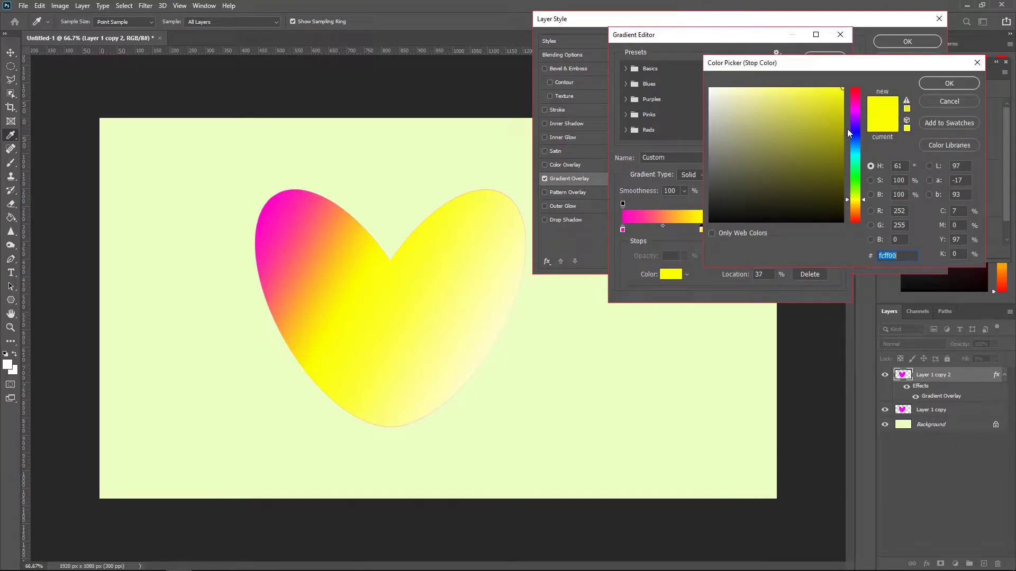
click(855, 102)
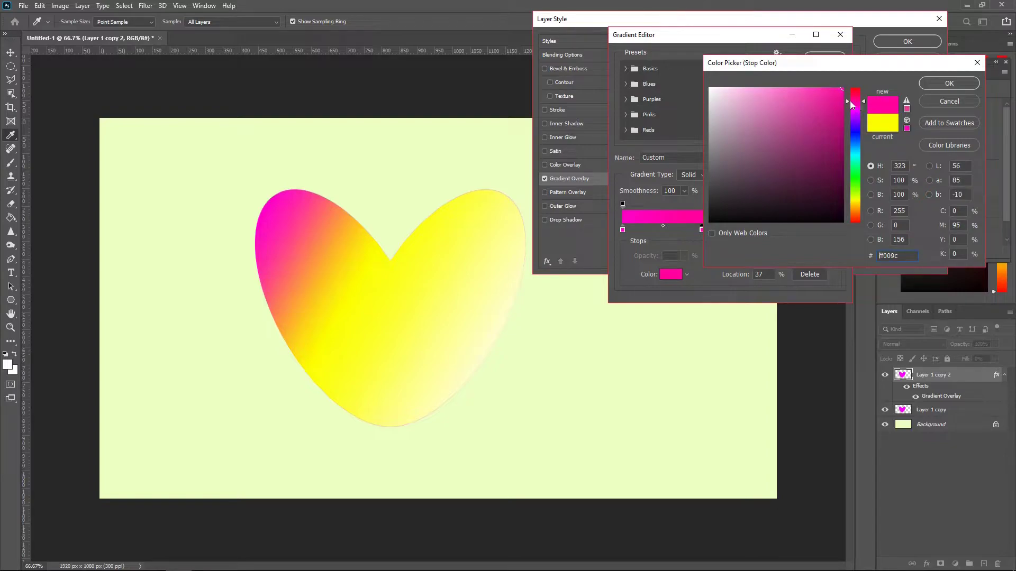
click(802, 87)
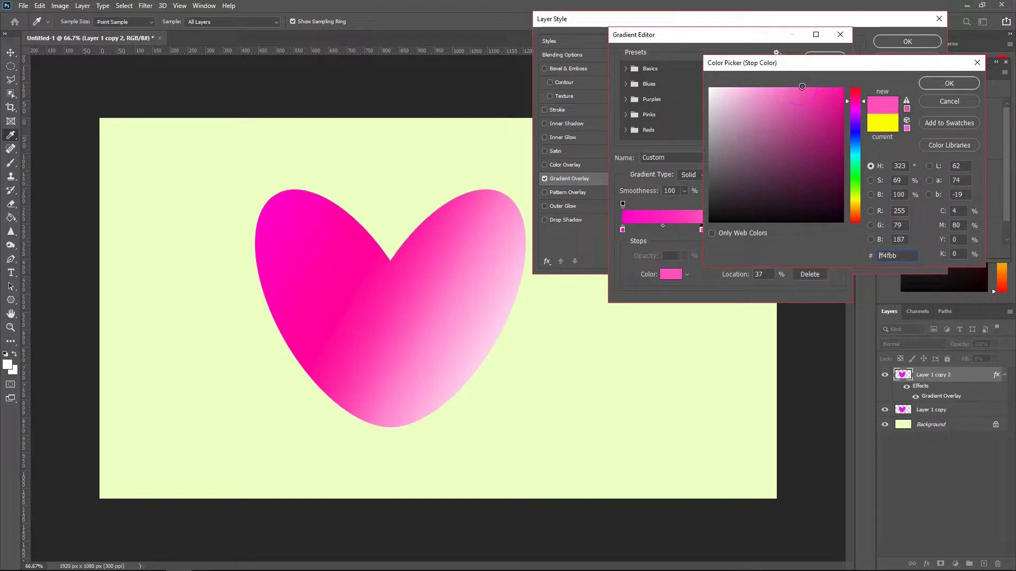
drag(802, 86, 786, 87)
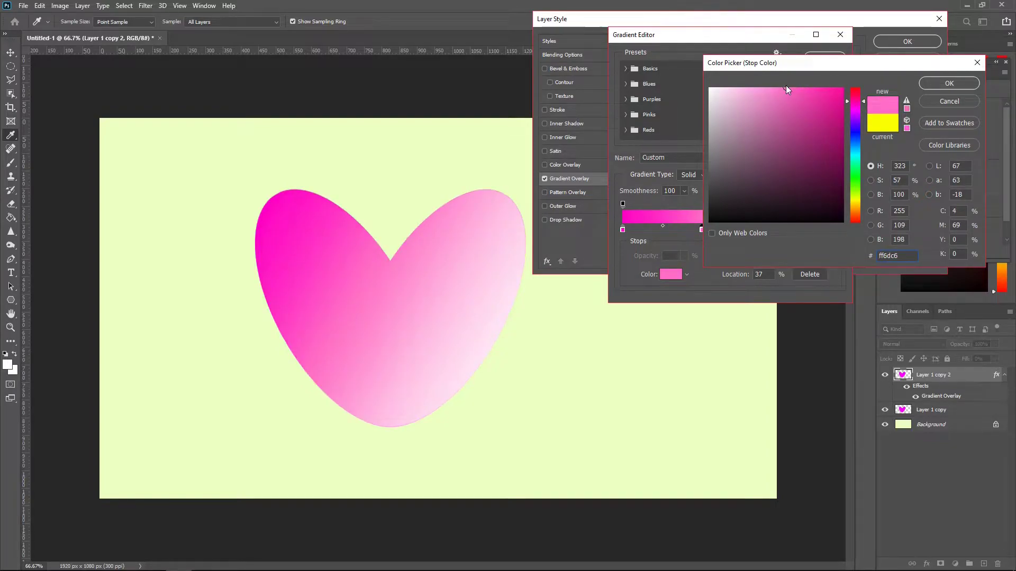
drag(786, 85, 792, 84)
click(951, 84)
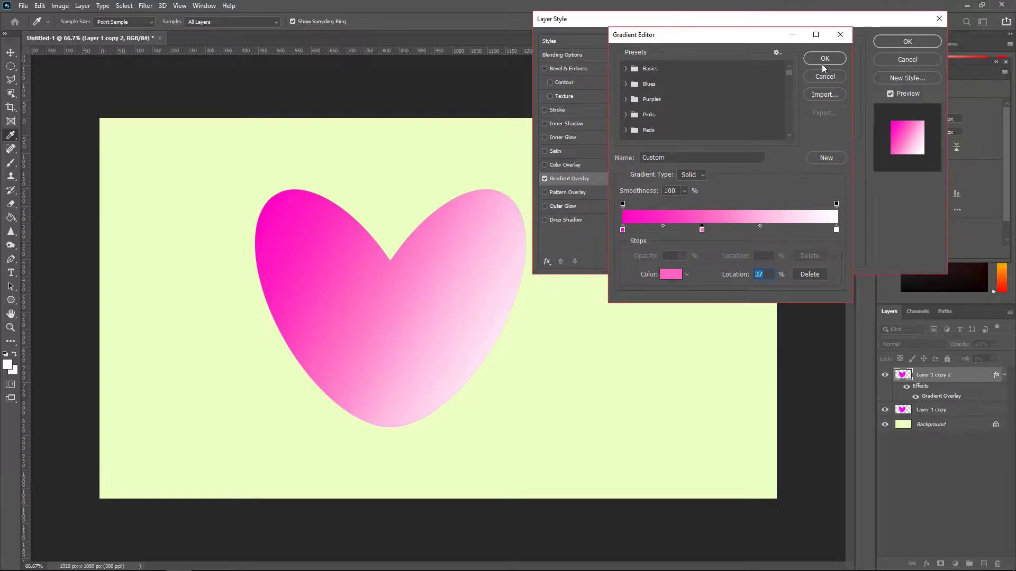
drag(765, 41, 875, 32)
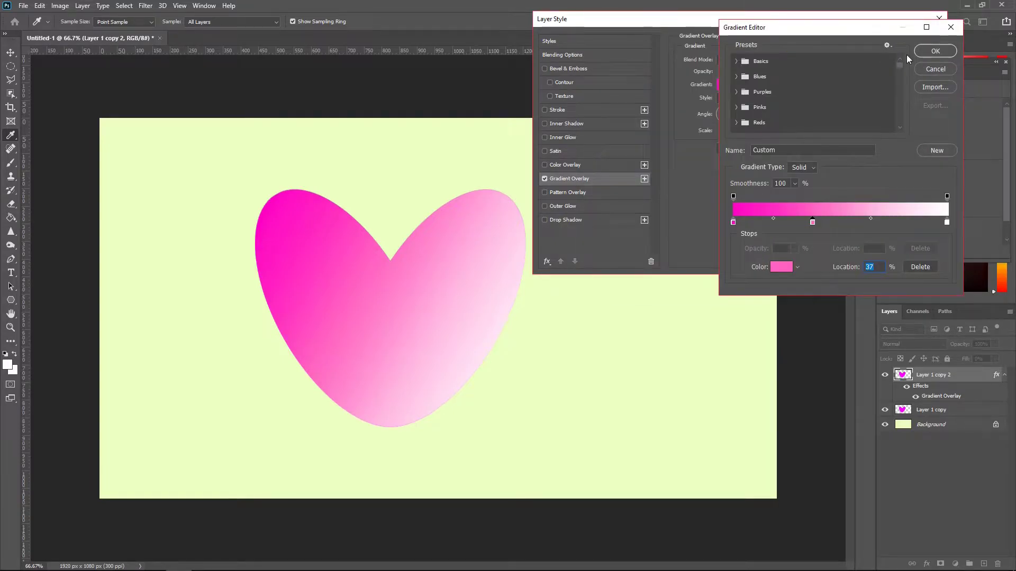
click(935, 52)
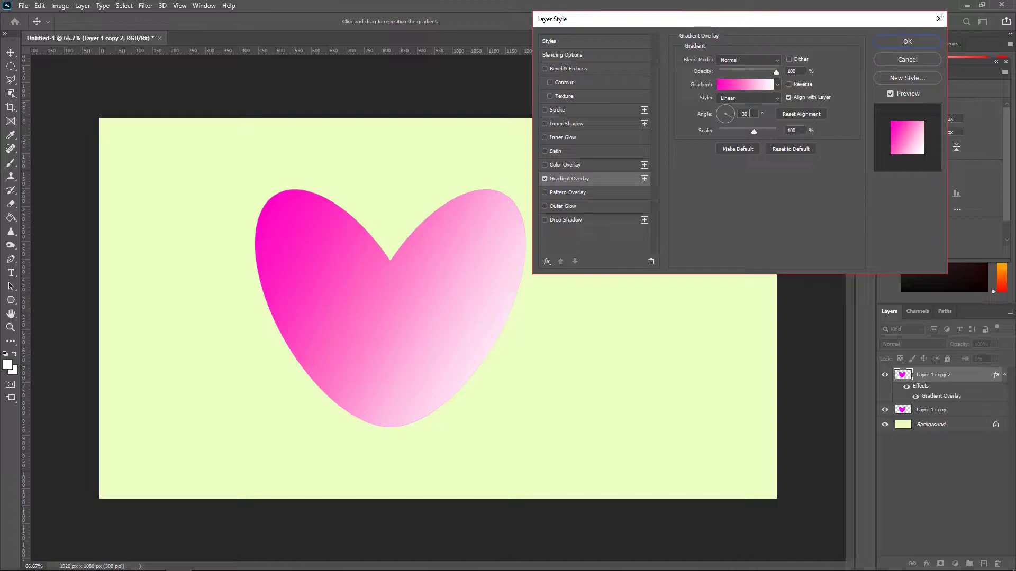
Step: Set the gradient angle to -30°, try Overlay blending, revert to Normal, and enable Drop Shadow
double_click(751, 114)
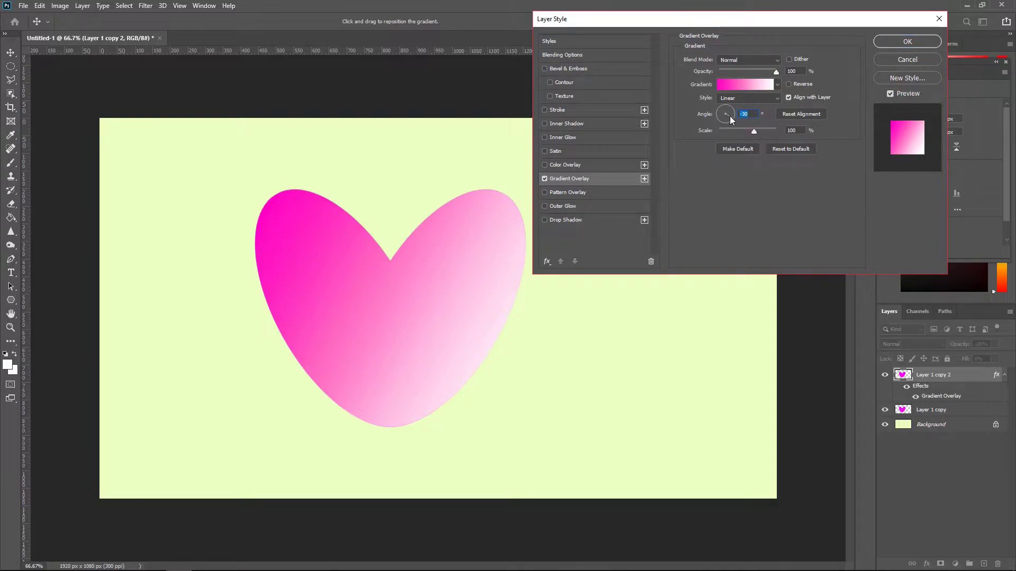
text(-30)
key(ctrl+a)
click(777, 72)
click(776, 59)
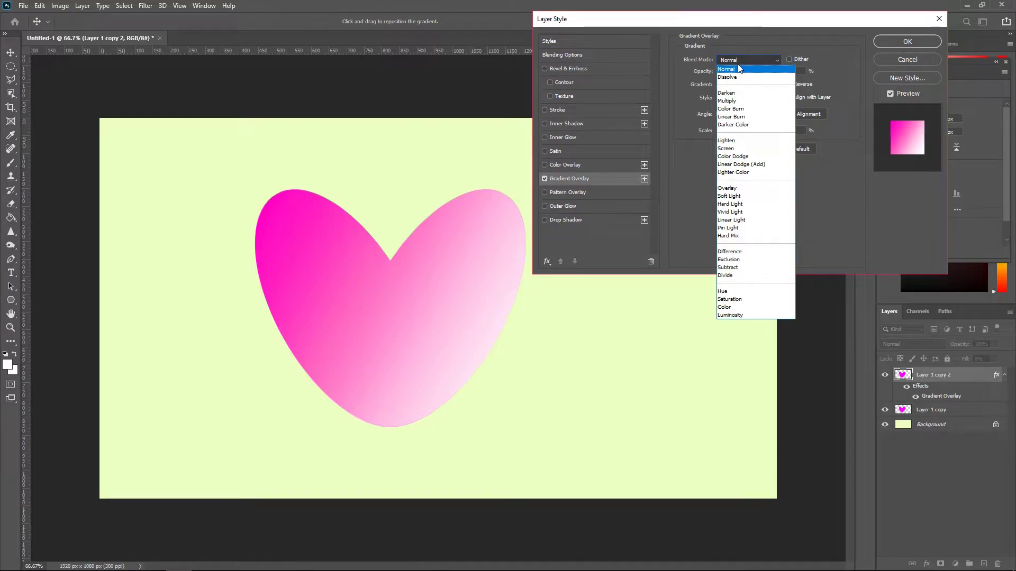
click(724, 187)
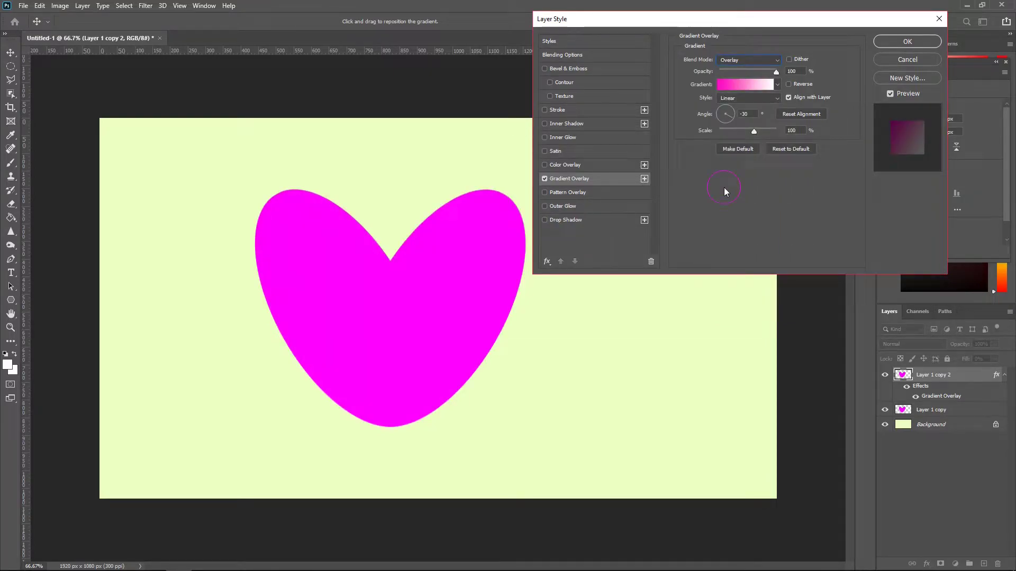
click(776, 62)
click(735, 68)
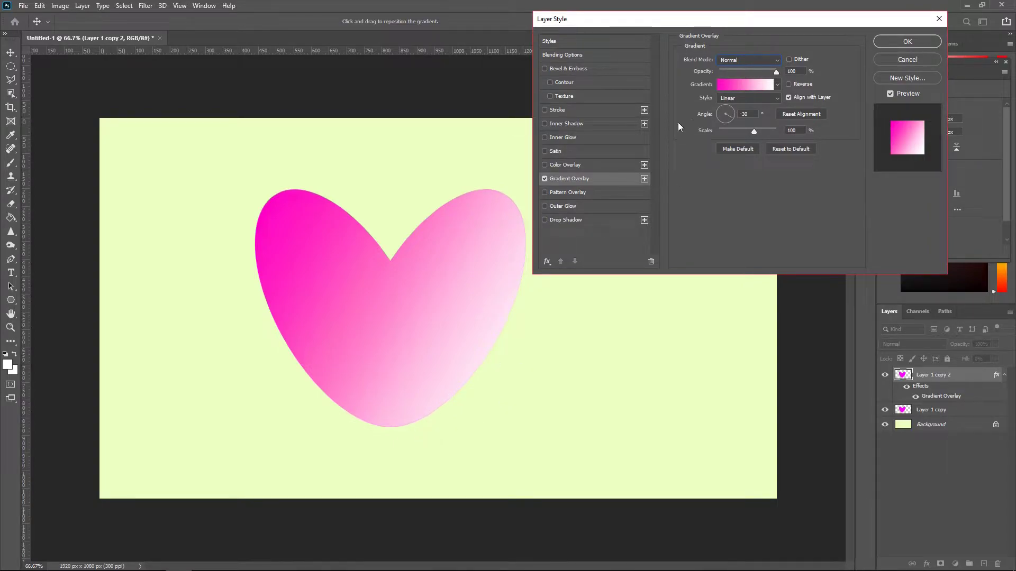
click(578, 221)
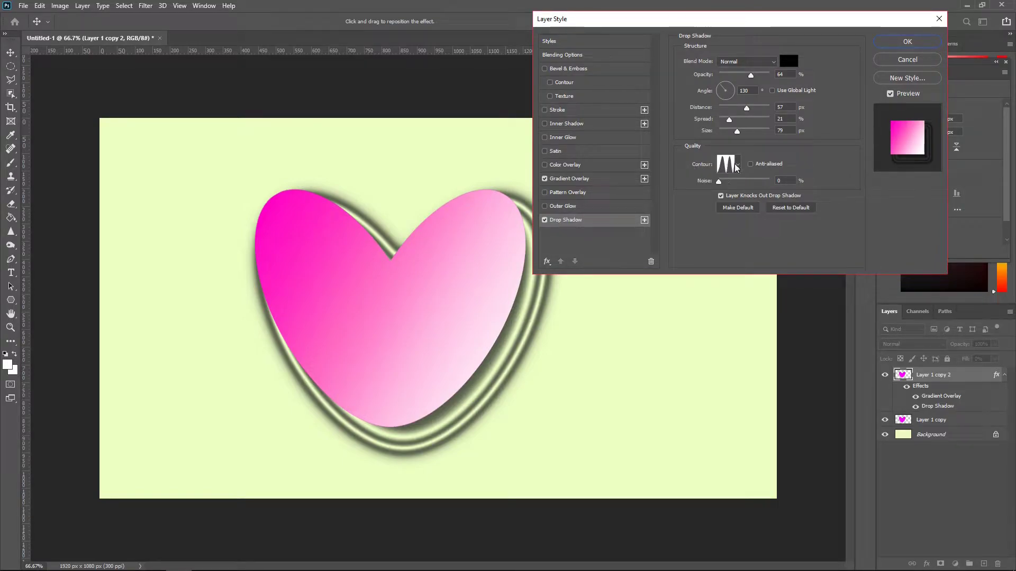
Step: Give the drop shadow a Linear contour, 27 px distance, 46% opacity and 130° angle
click(739, 167)
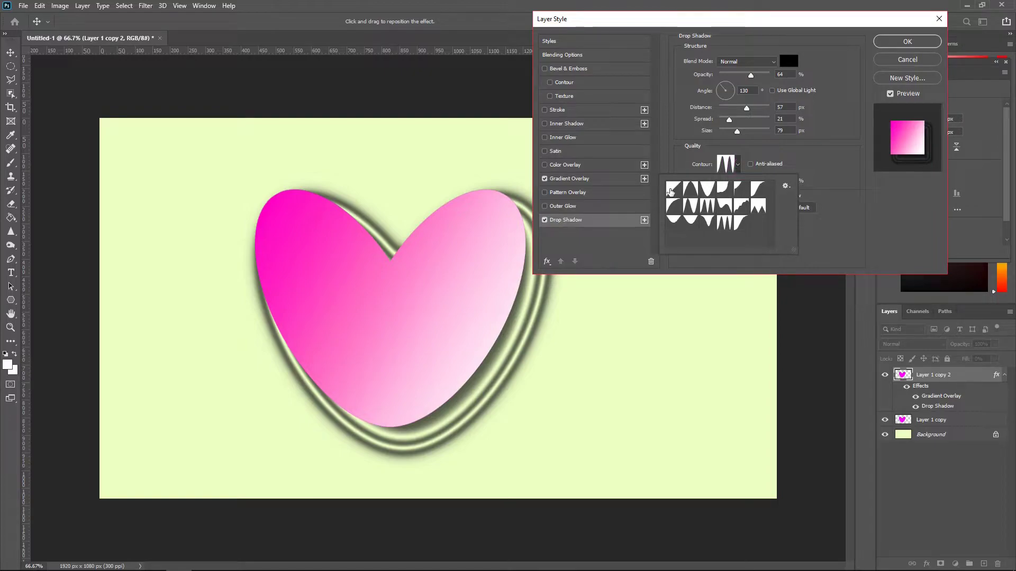
click(671, 191)
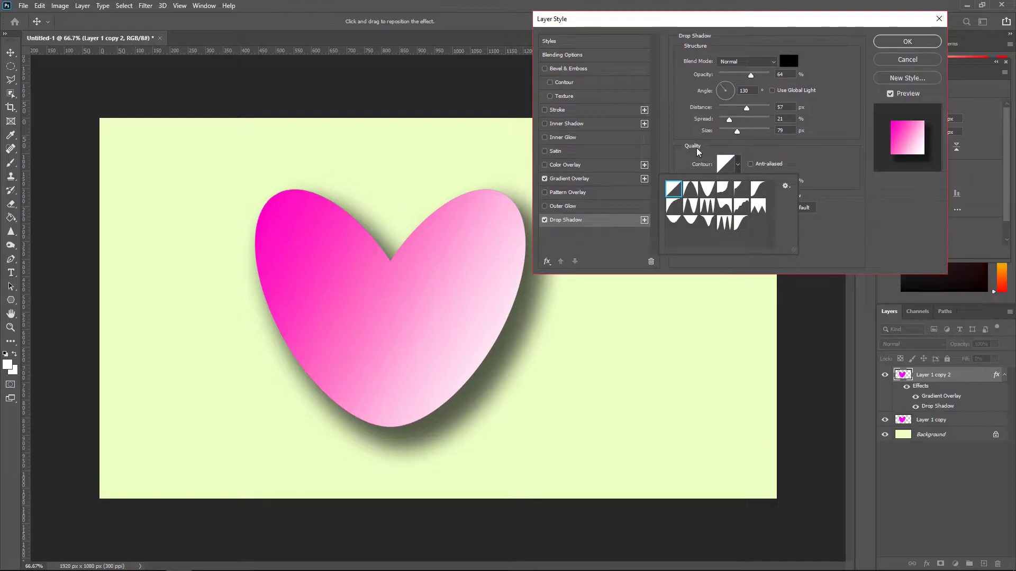
click(747, 109)
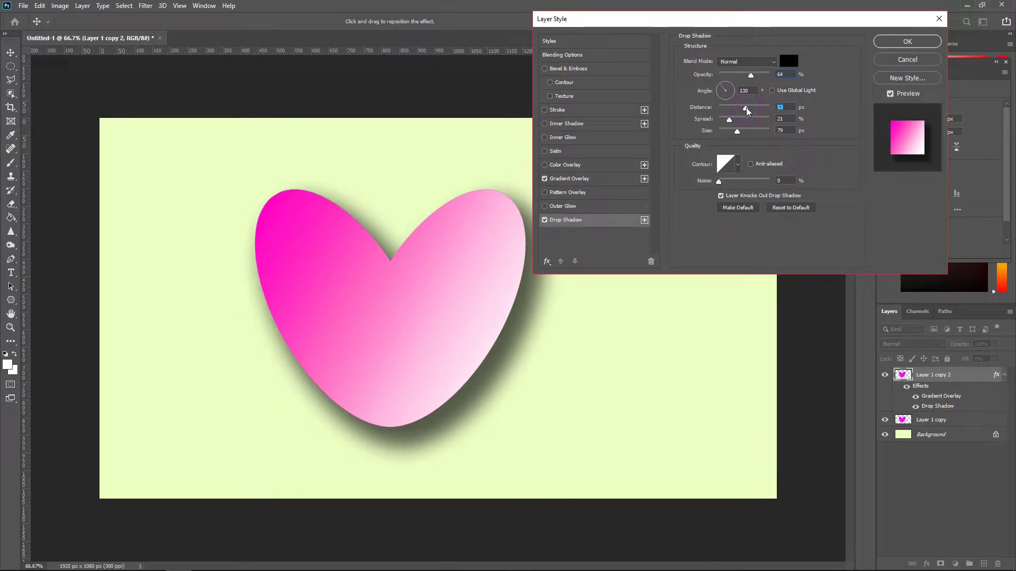
drag(746, 110, 735, 115)
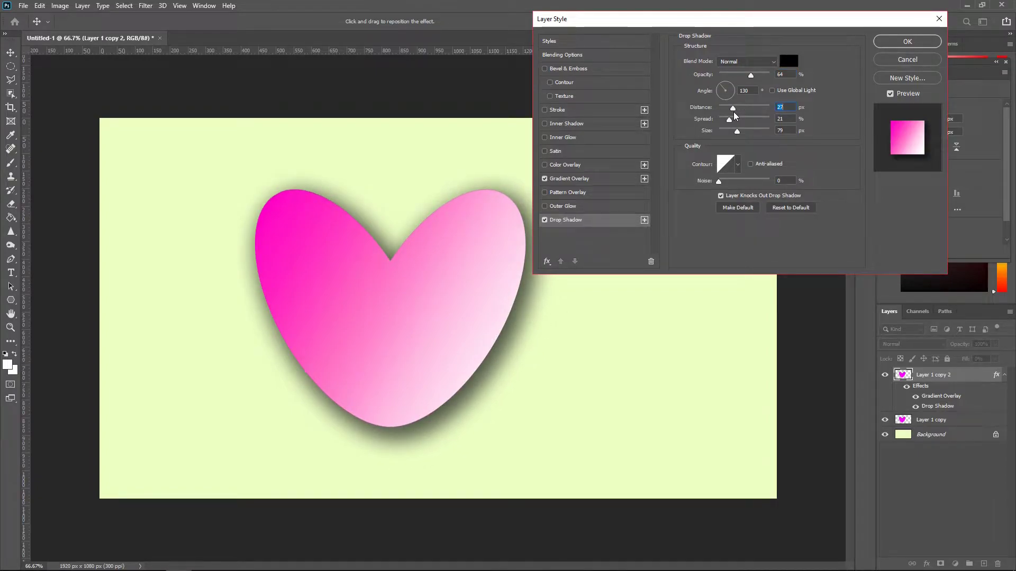
drag(751, 76, 742, 77)
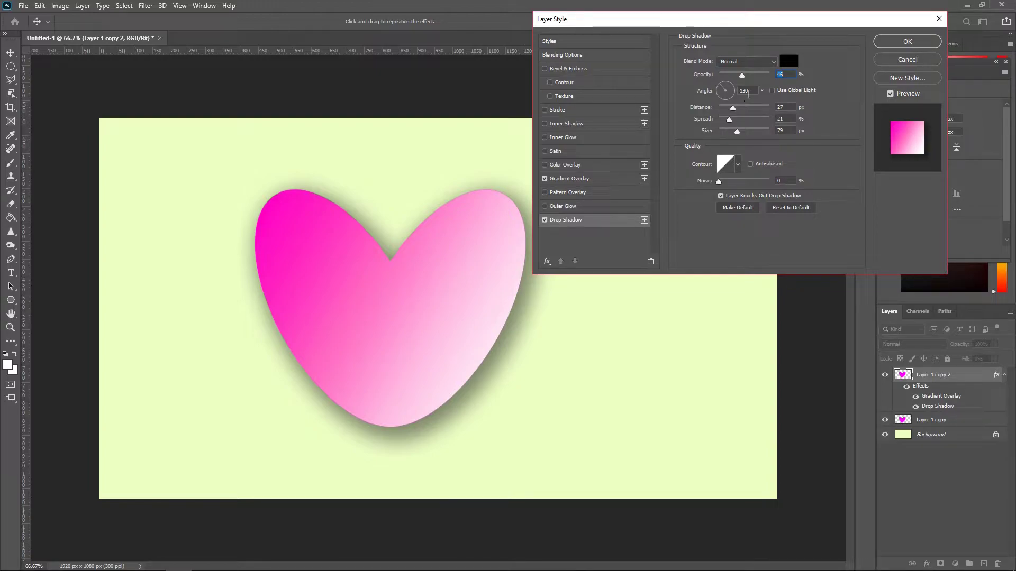
click(746, 90)
text(130)
Step: Apply the heart's layer styles and add a new empty layer on top
click(907, 42)
scroll(361, 327, up, 2)
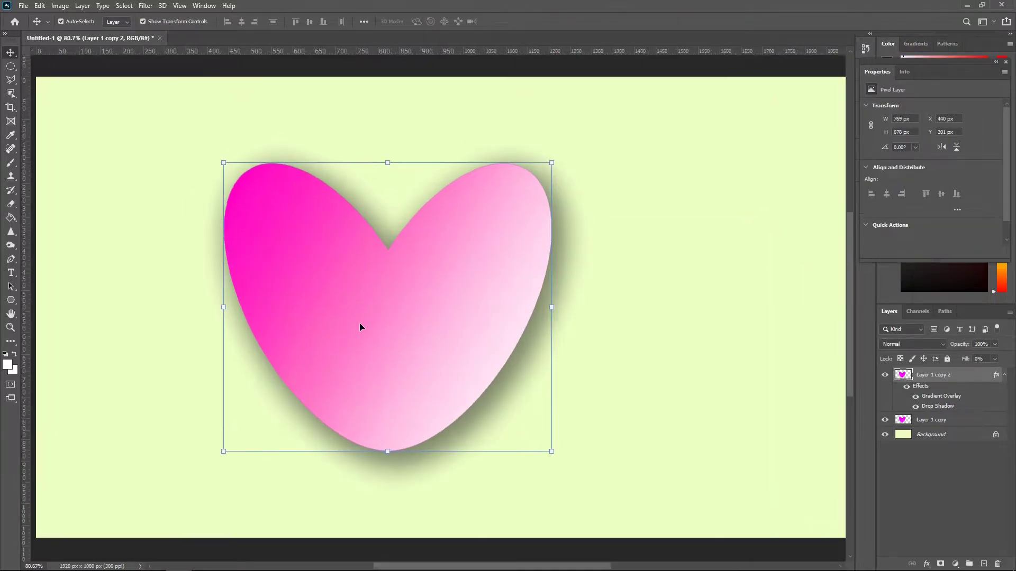
scroll(361, 327, up, 2)
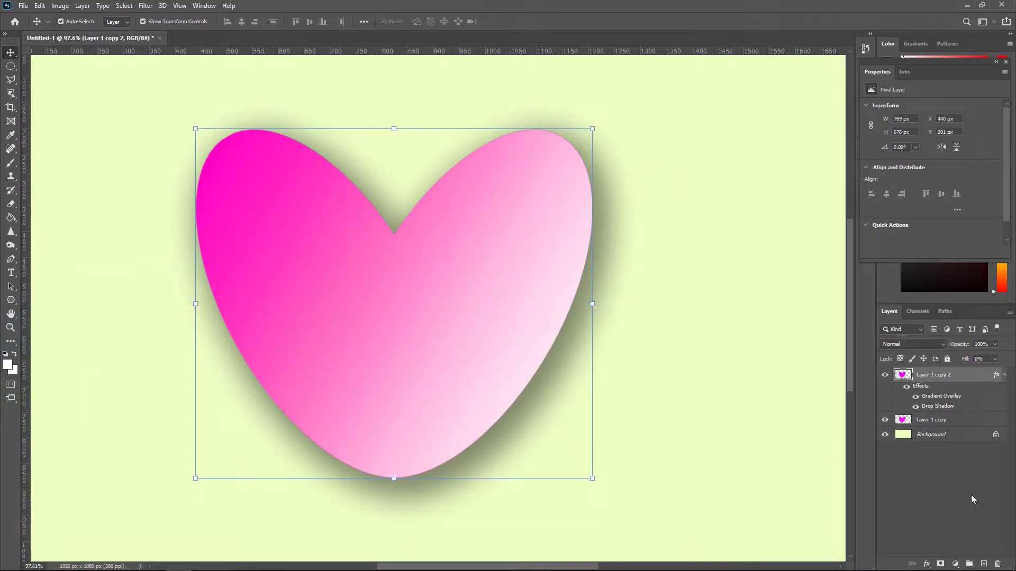
click(984, 565)
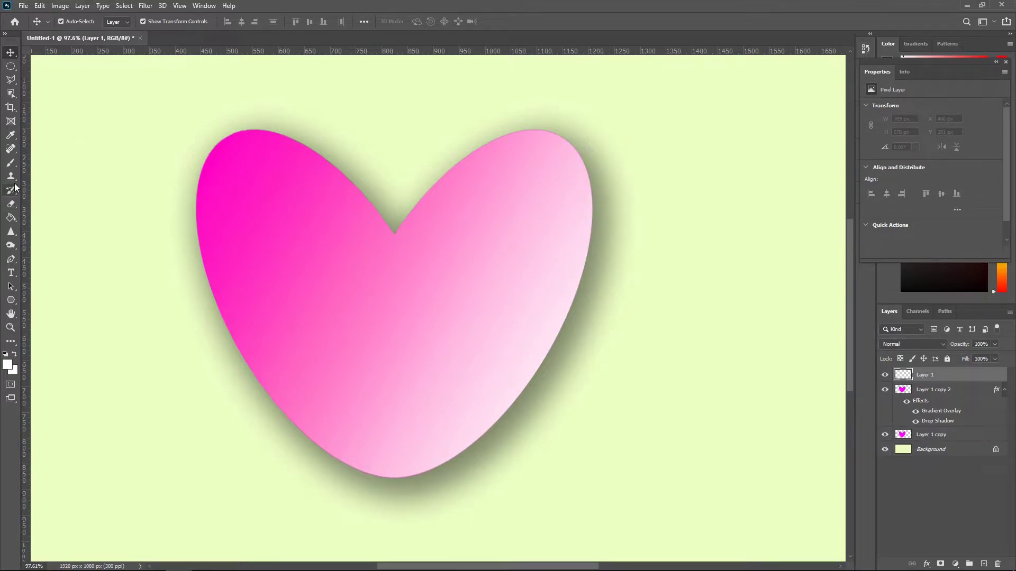
Step: Paint soft white brush highlights at the heart's notch and upper-left lobe at reduced opacity
click(11, 167)
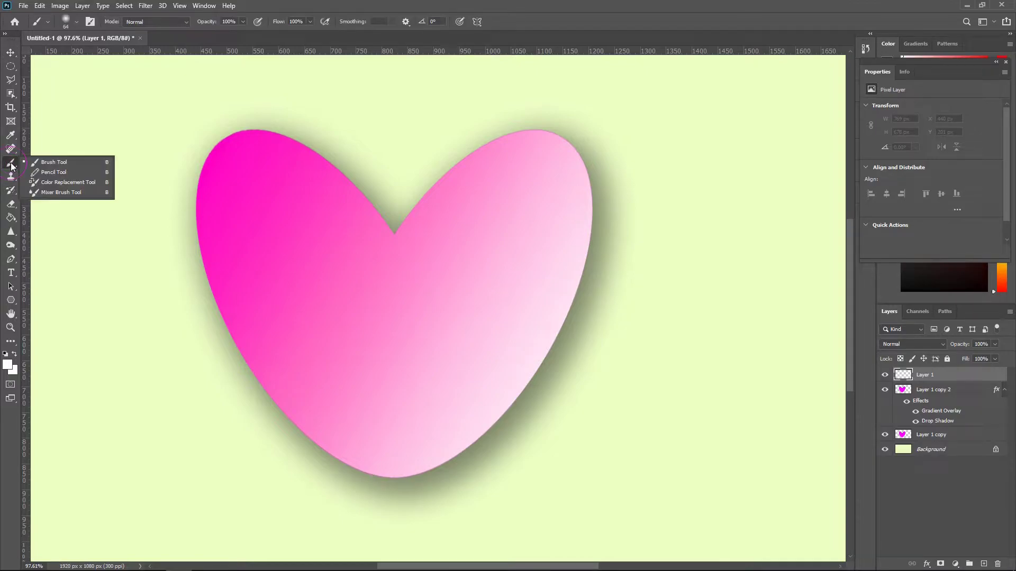
click(41, 166)
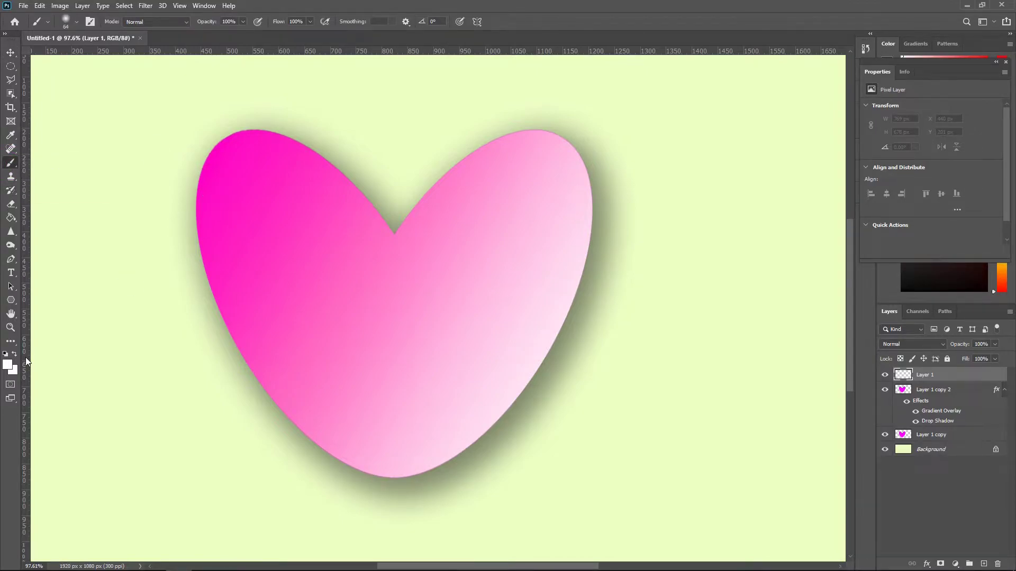
click(7, 364)
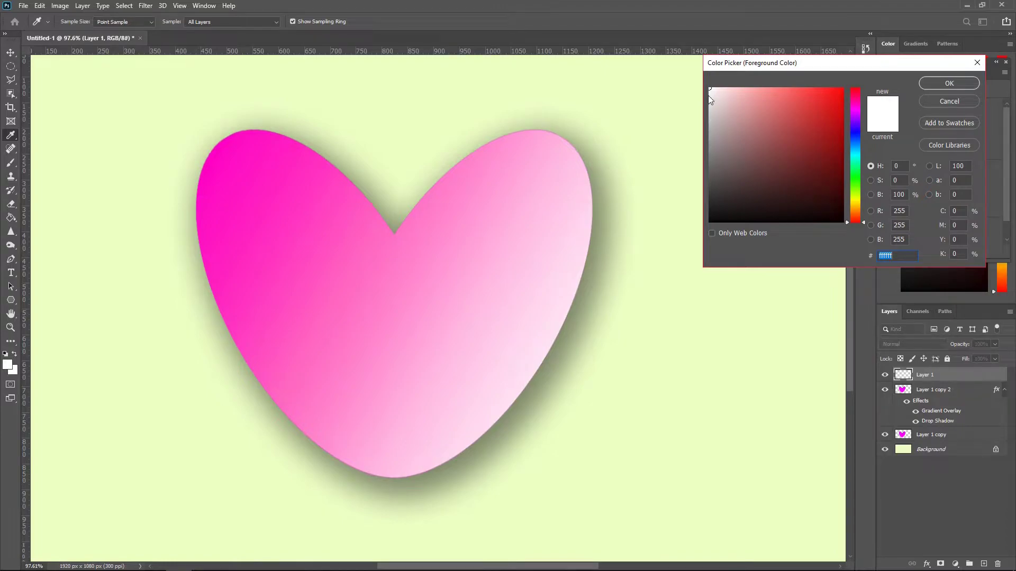
click(950, 83)
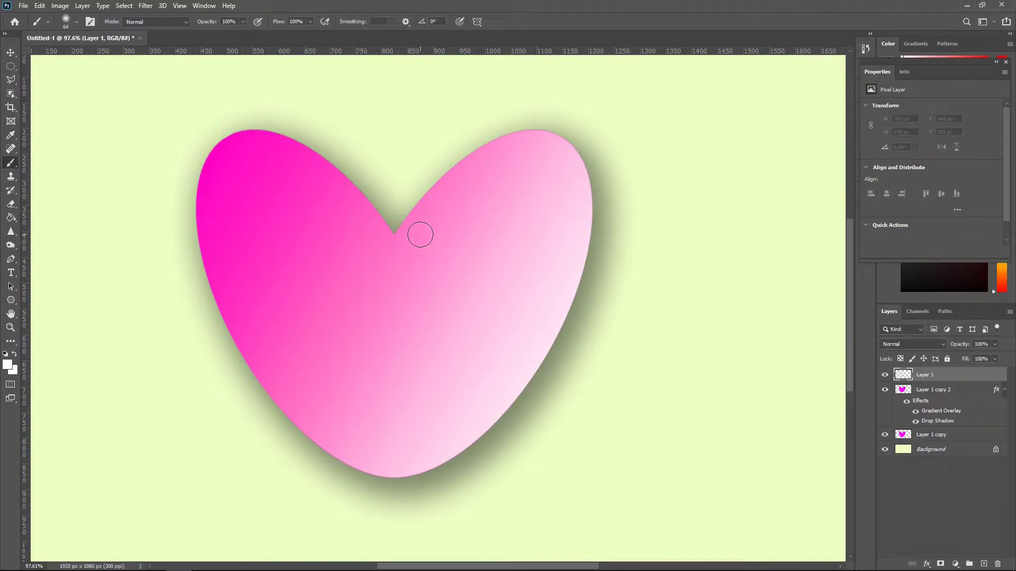
click(244, 21)
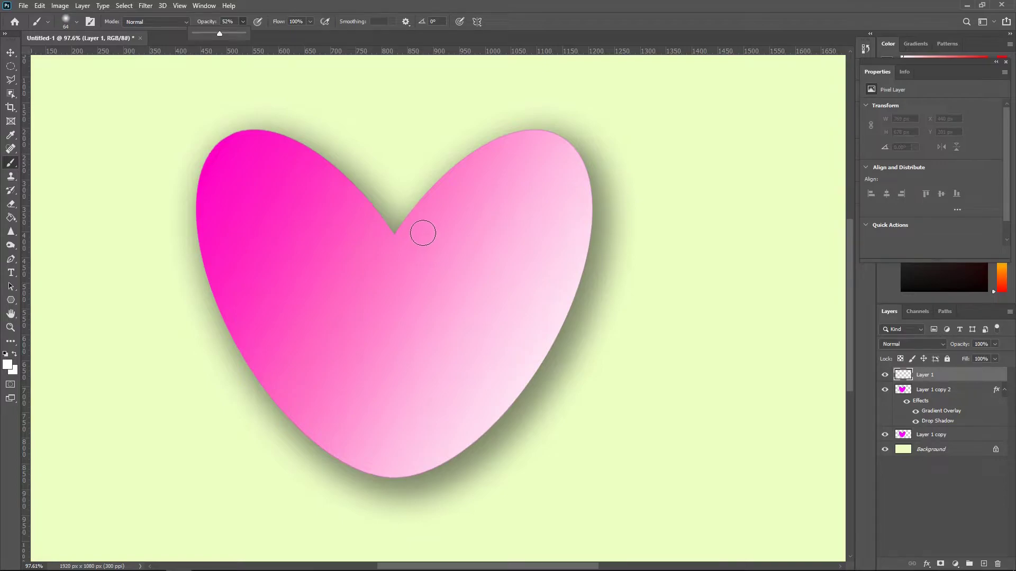
click(423, 233)
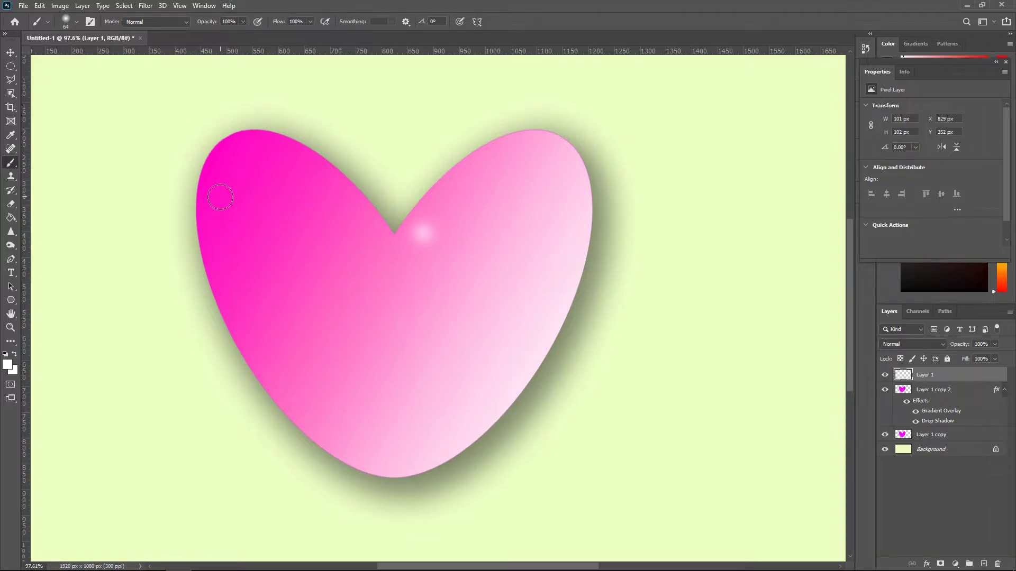
click(236, 182)
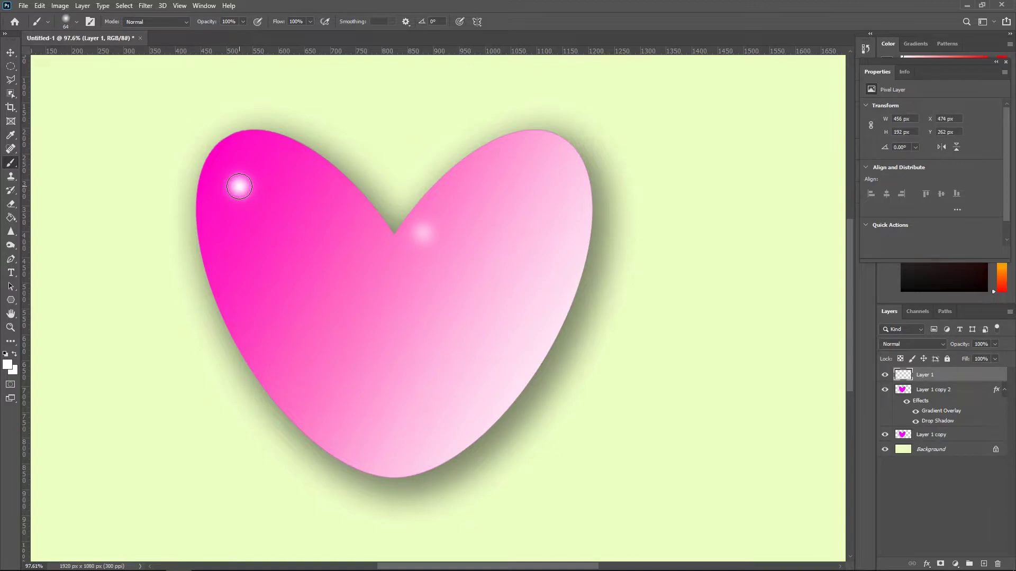
scroll(494, 333, down, 4)
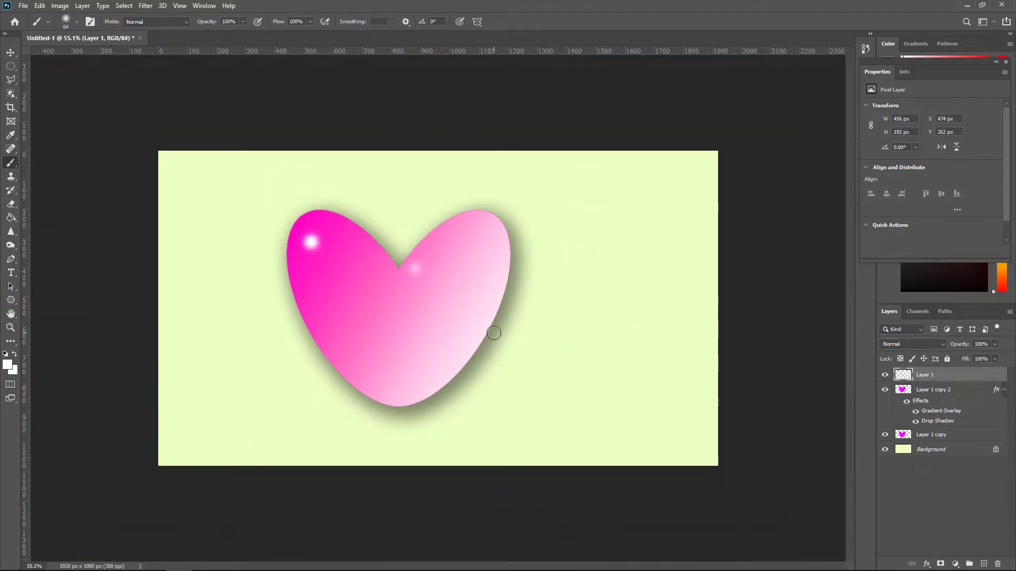
Step: Merge the highlights layer (Layer 1 copy 2) into the gradient heart Layer 1, then check the result
shift+click(937, 392)
right_click(947, 374)
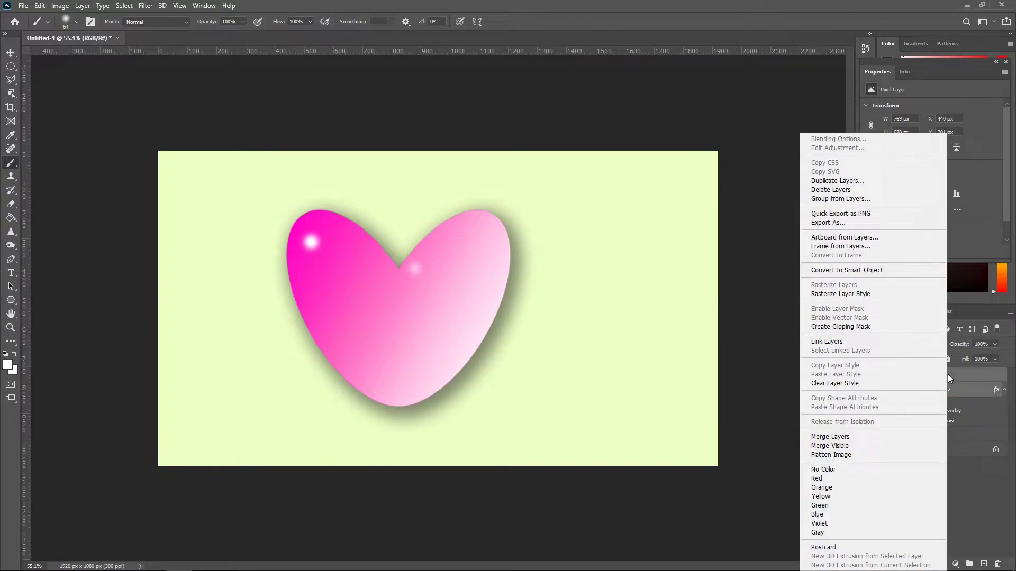
click(834, 438)
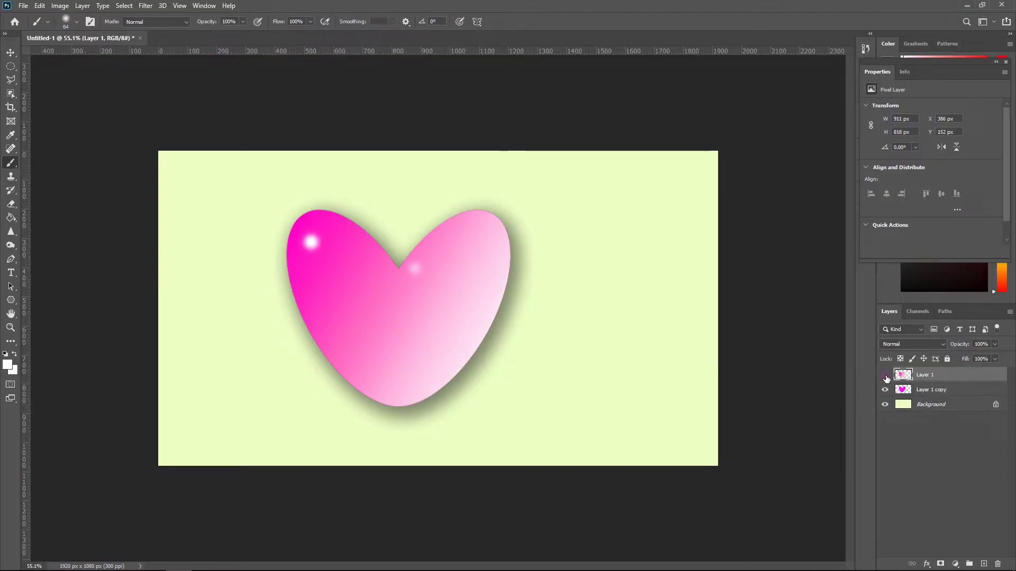
click(886, 375)
click(885, 375)
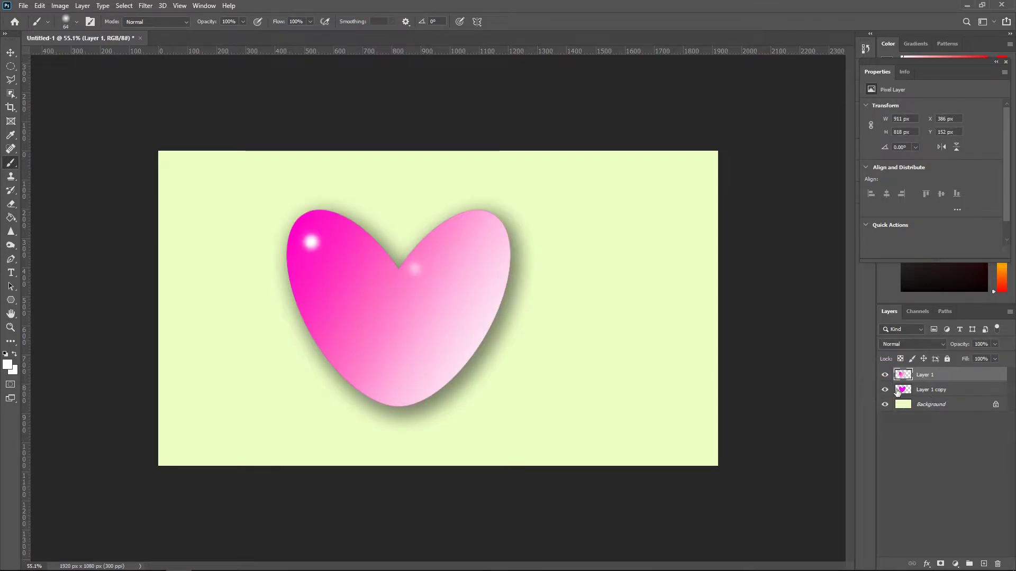
Step: Load the outline of the Layer 1 copy heart as a selection
click(936, 391)
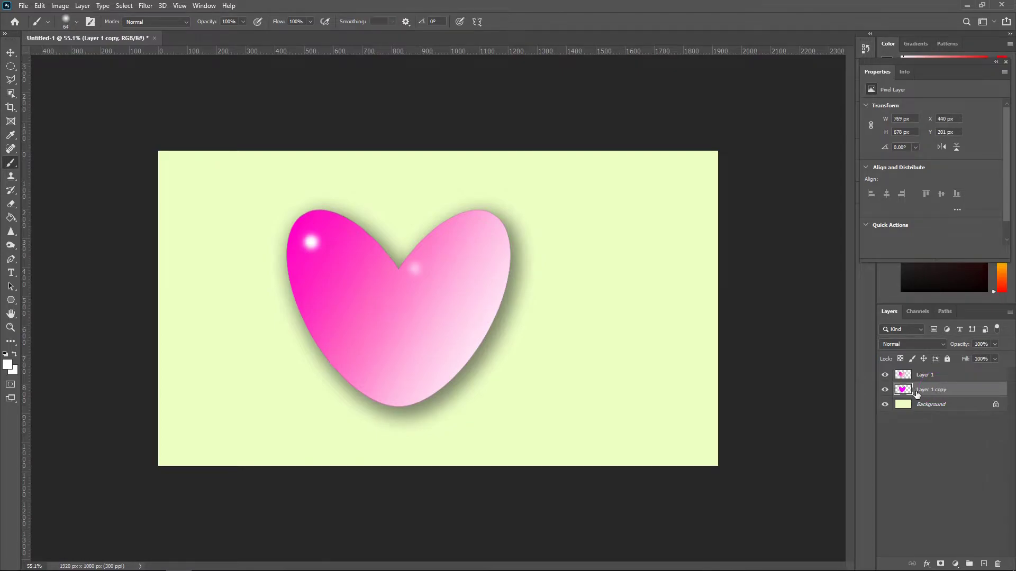
drag(906, 394, 906, 398)
ctrl+click(903, 390)
click(40, 5)
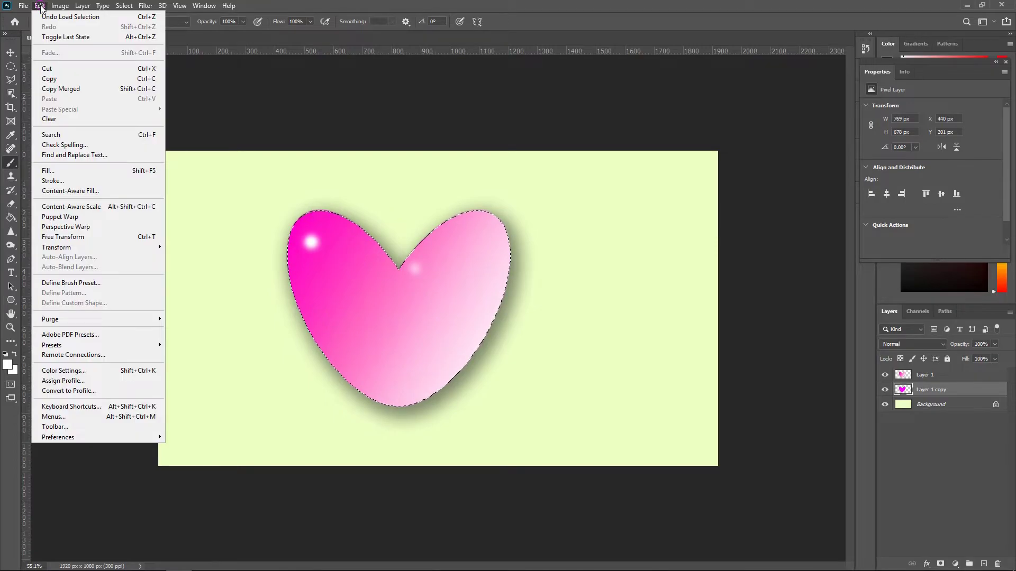
Step: Fill the heart selection on Layer 1 copy with near-black
click(53, 171)
click(660, 99)
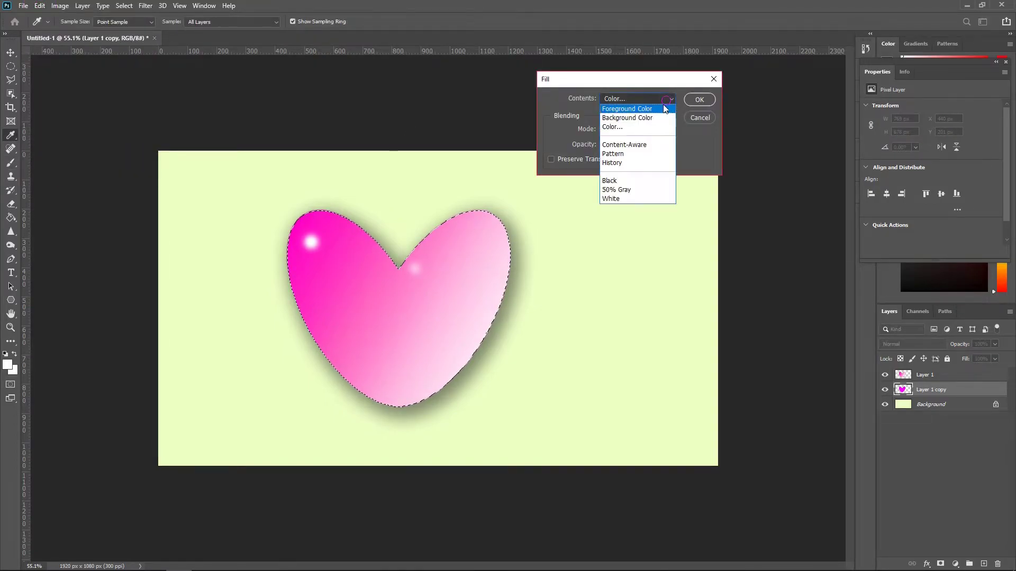
click(627, 127)
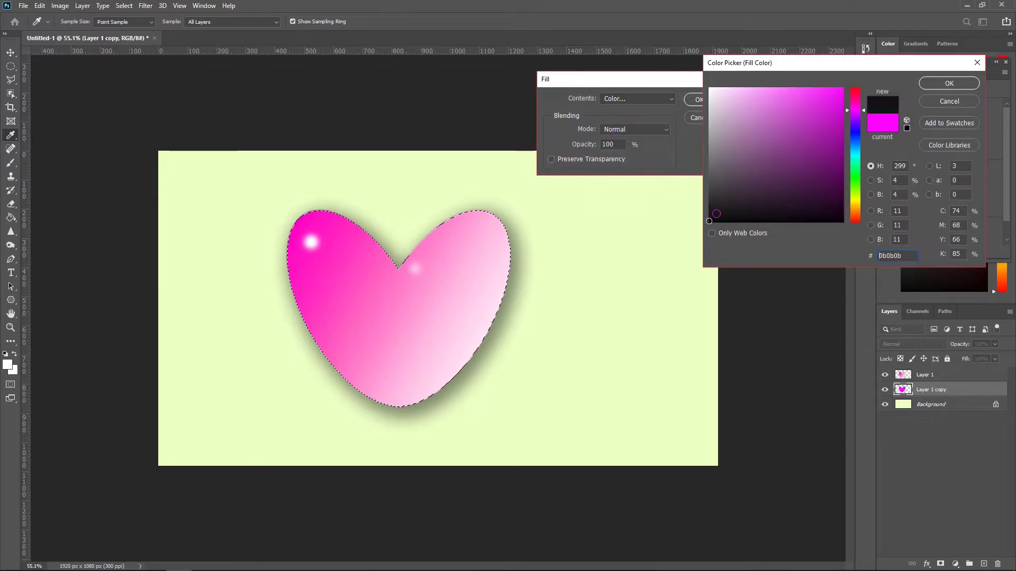
click(948, 83)
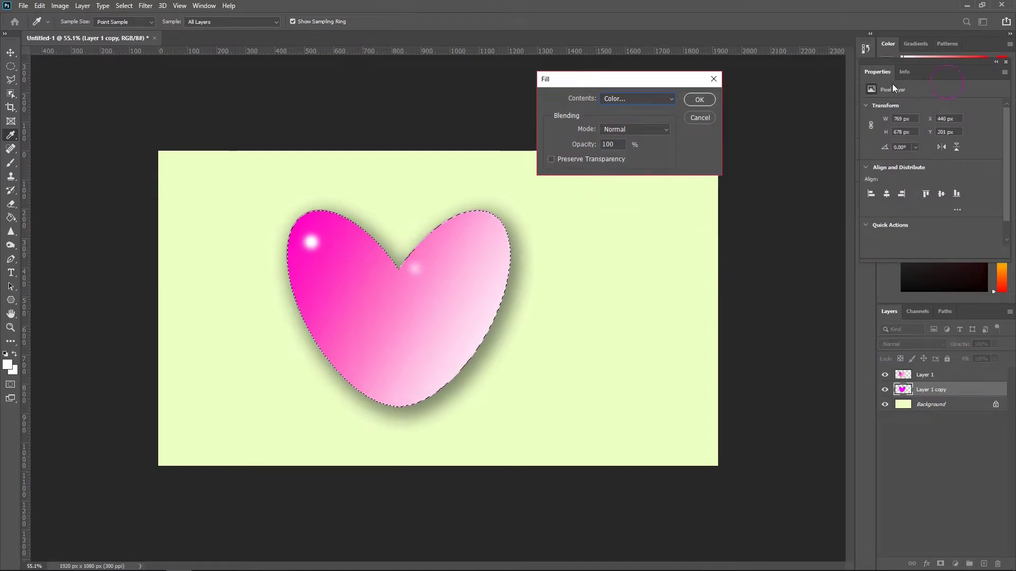
click(699, 99)
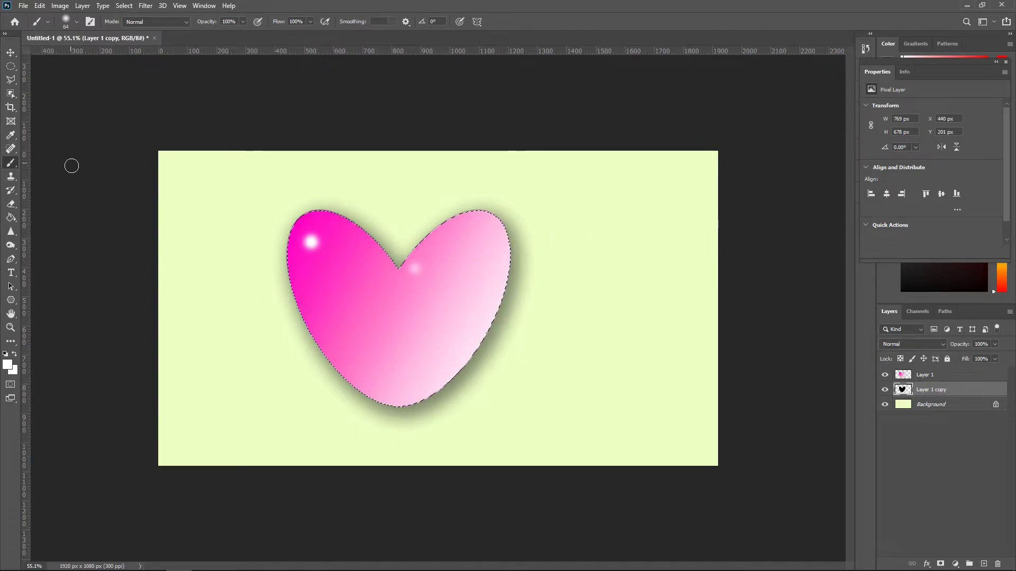
Step: Deselect, then toggle the pink heart's visibility to check the black fill beneath
click(132, 7)
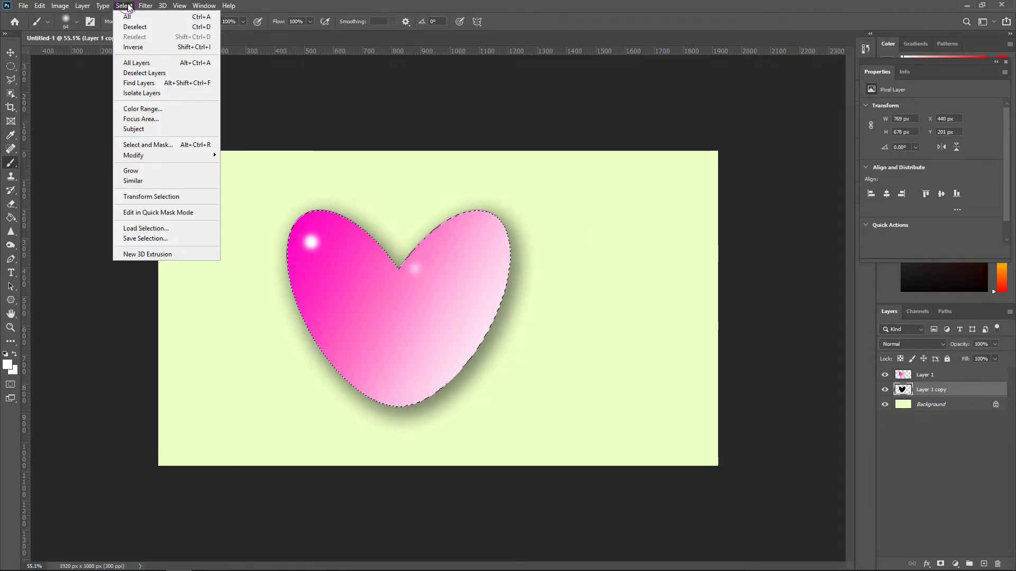
click(140, 29)
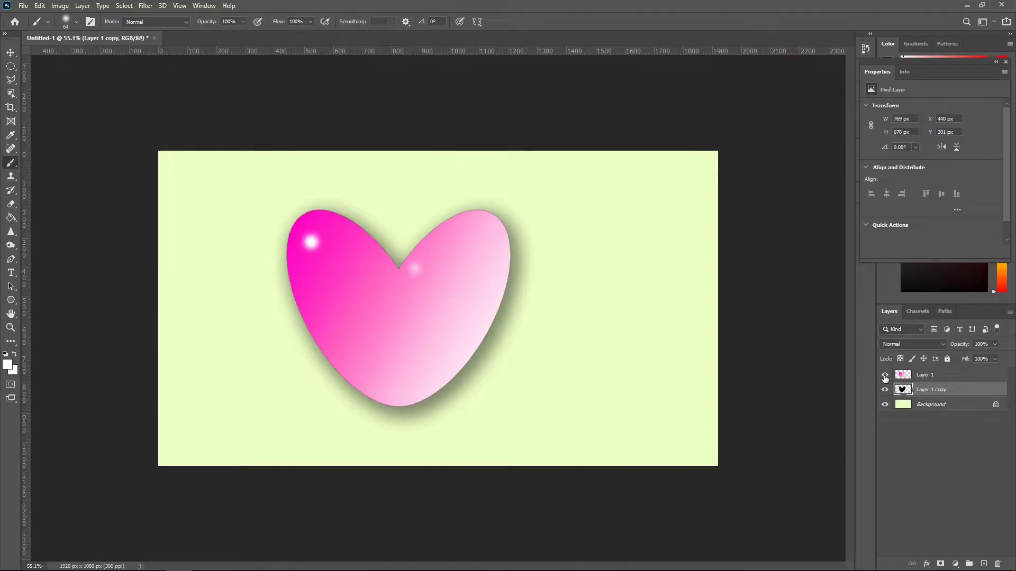
click(885, 375)
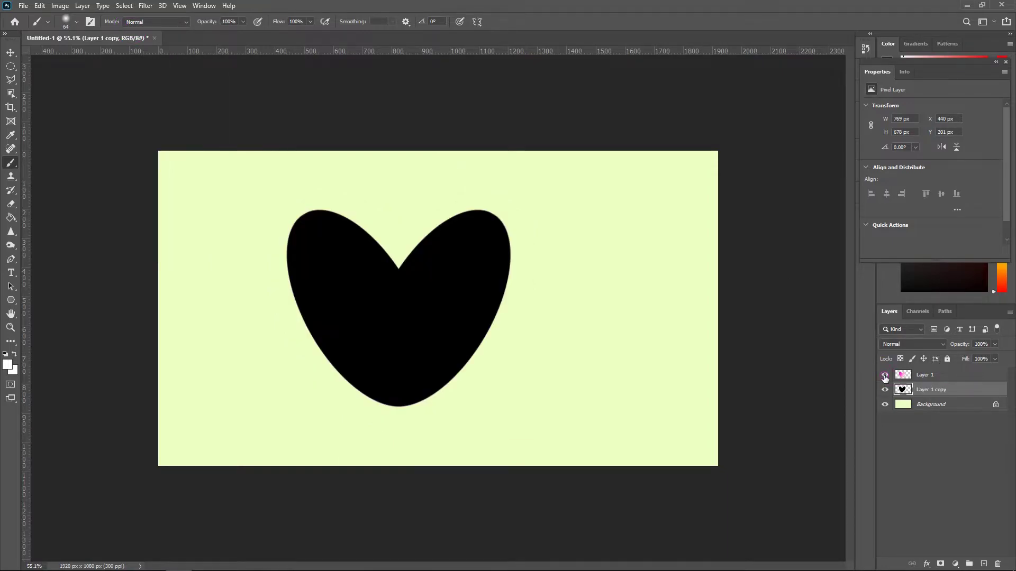
click(885, 375)
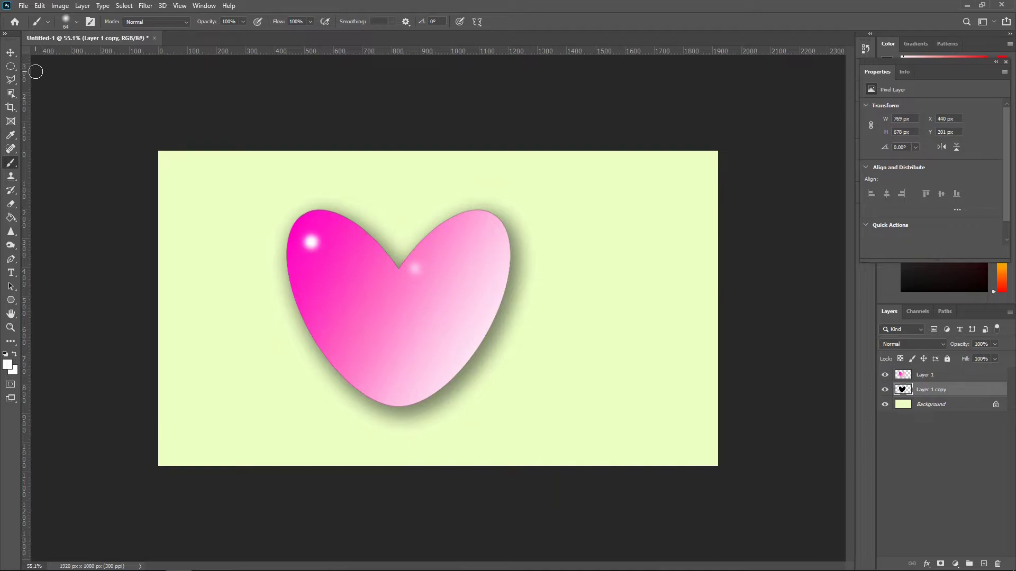
click(11, 52)
Step: Move both heart layers right of centre on the canvas
drag(598, 451, 208, 182)
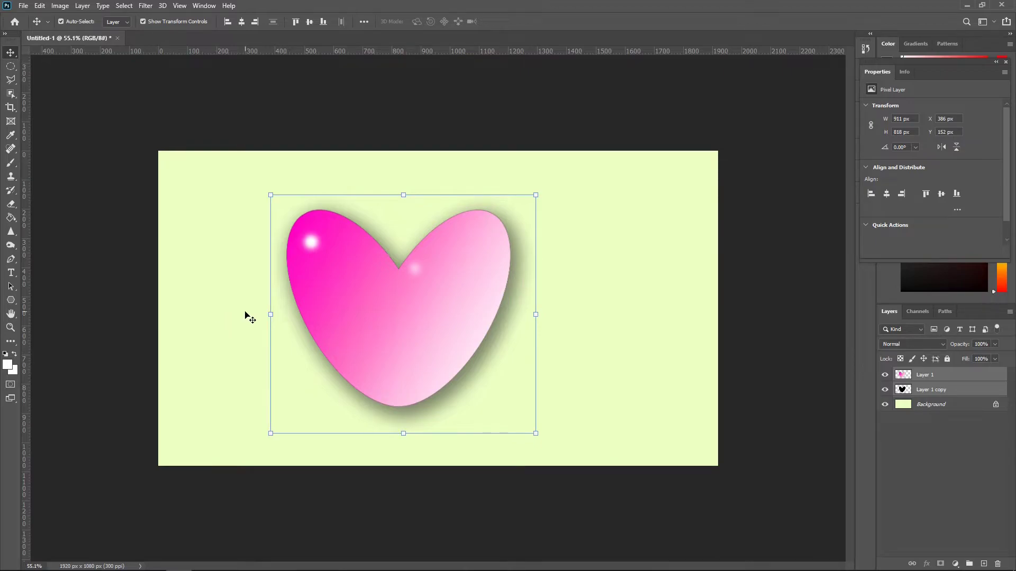
drag(390, 328, 454, 307)
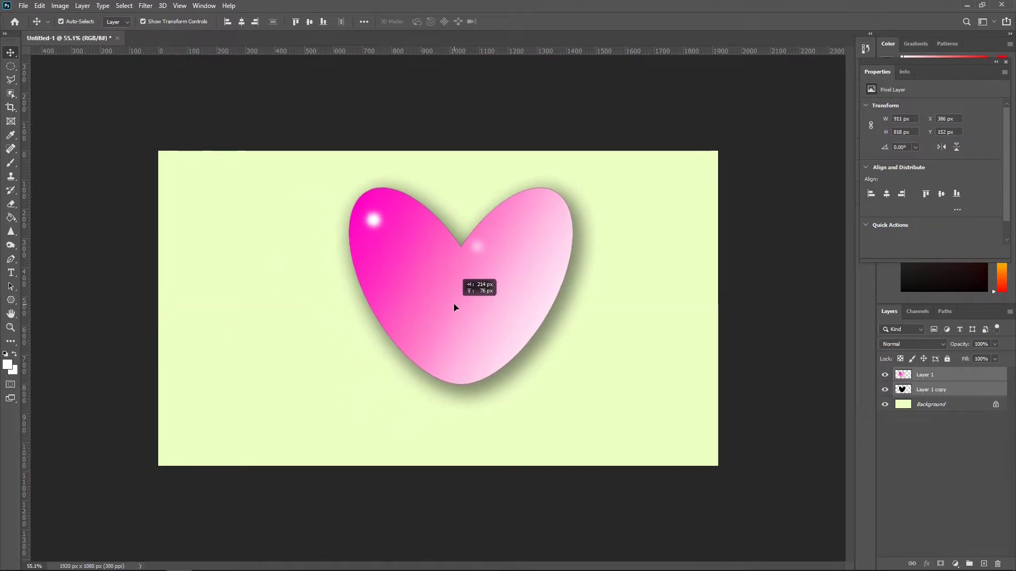
drag(454, 308, 466, 314)
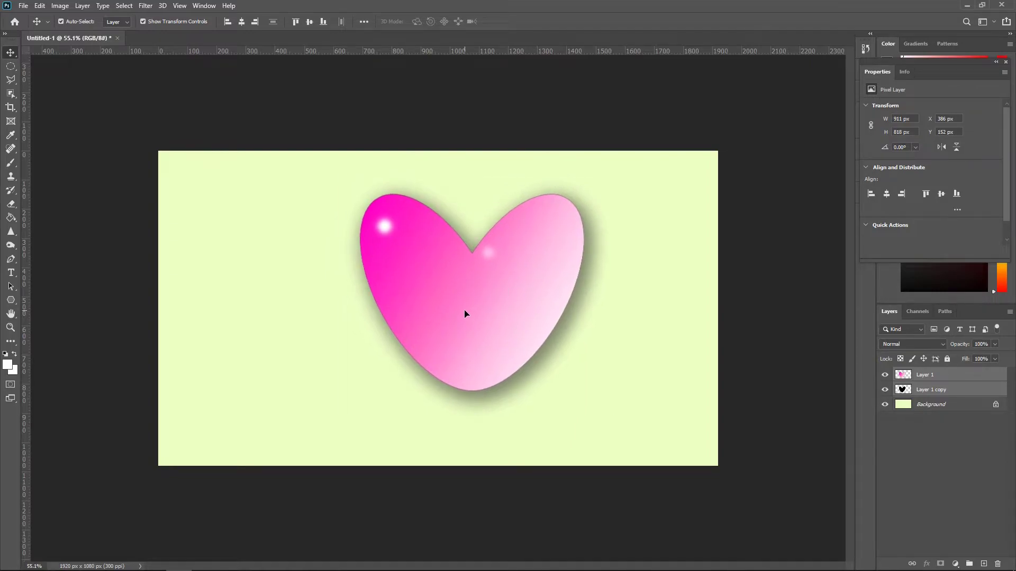
click(944, 456)
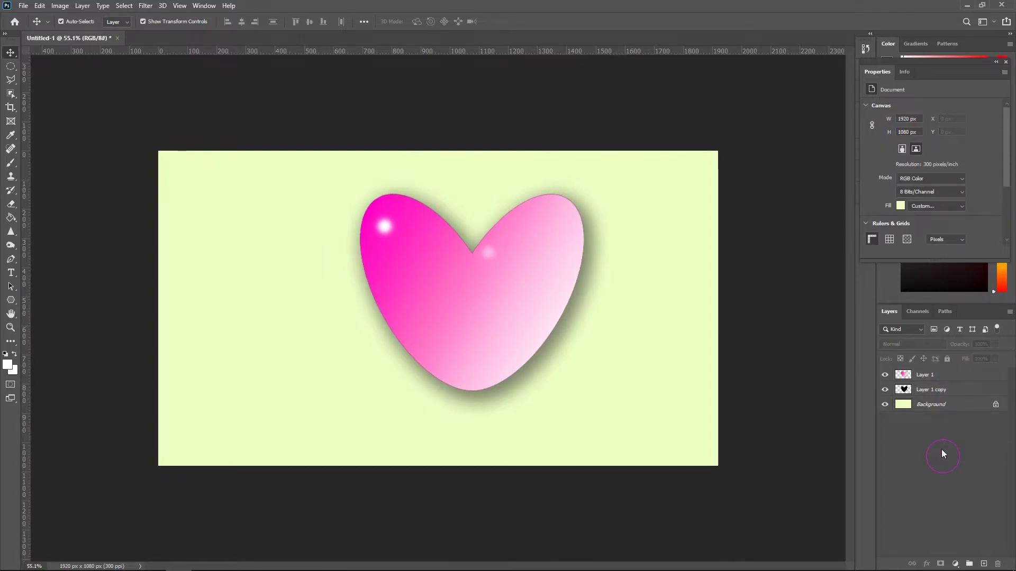
Step: Apply a perspective transform to both hearts, raising the right side and skewing the top-left corner
click(937, 377)
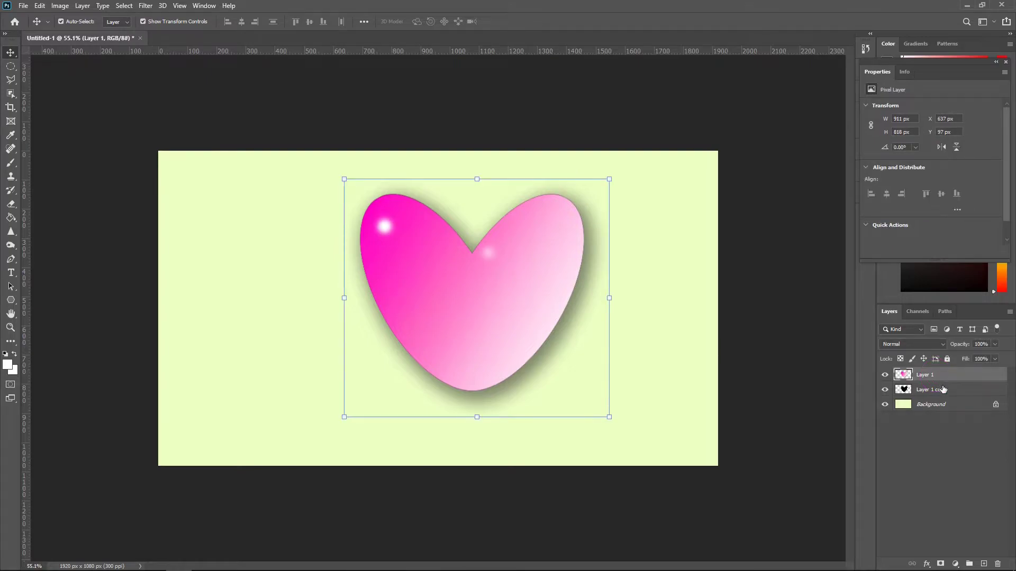
shift+click(935, 391)
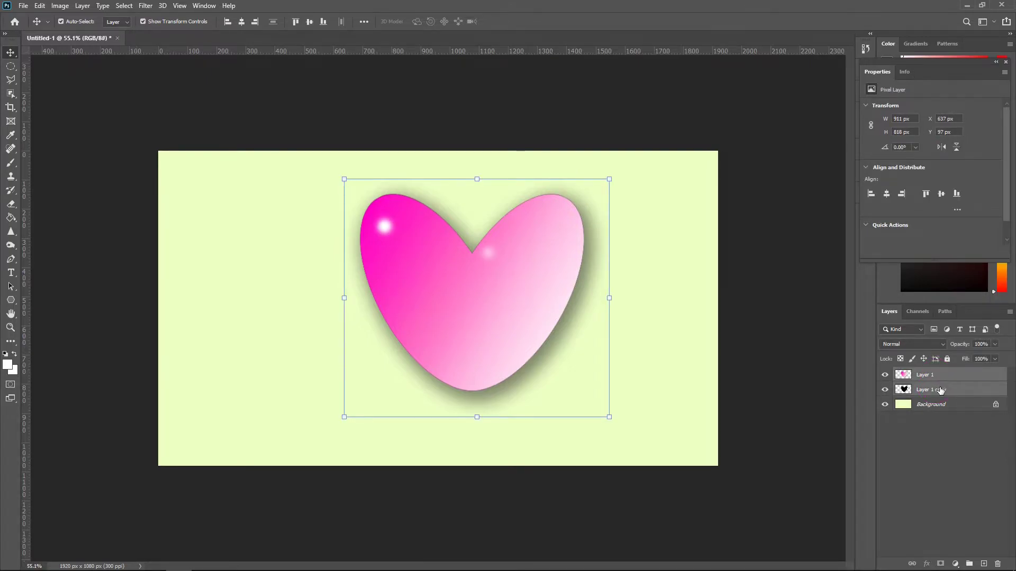
click(40, 6)
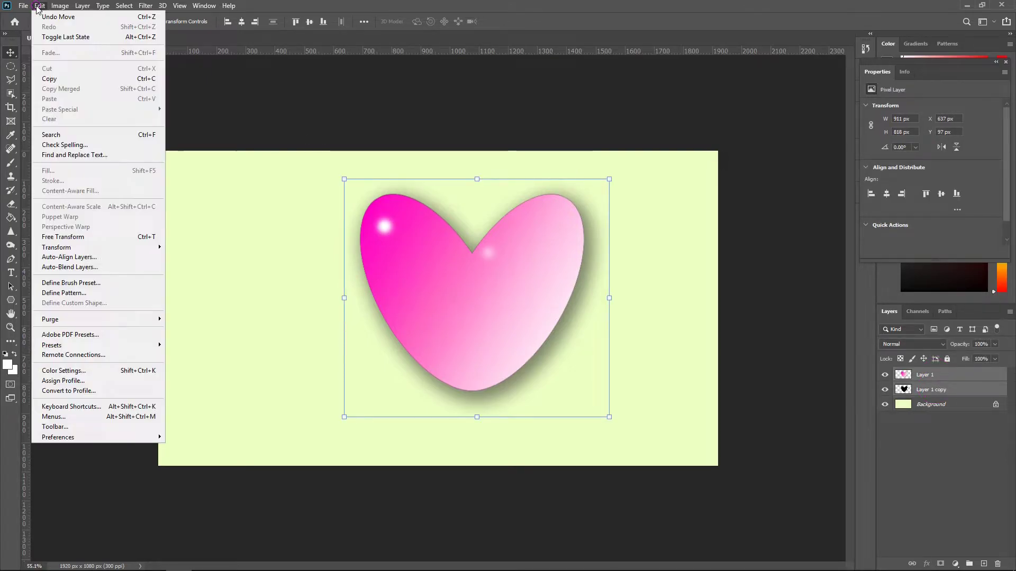
mouse_move(56, 247)
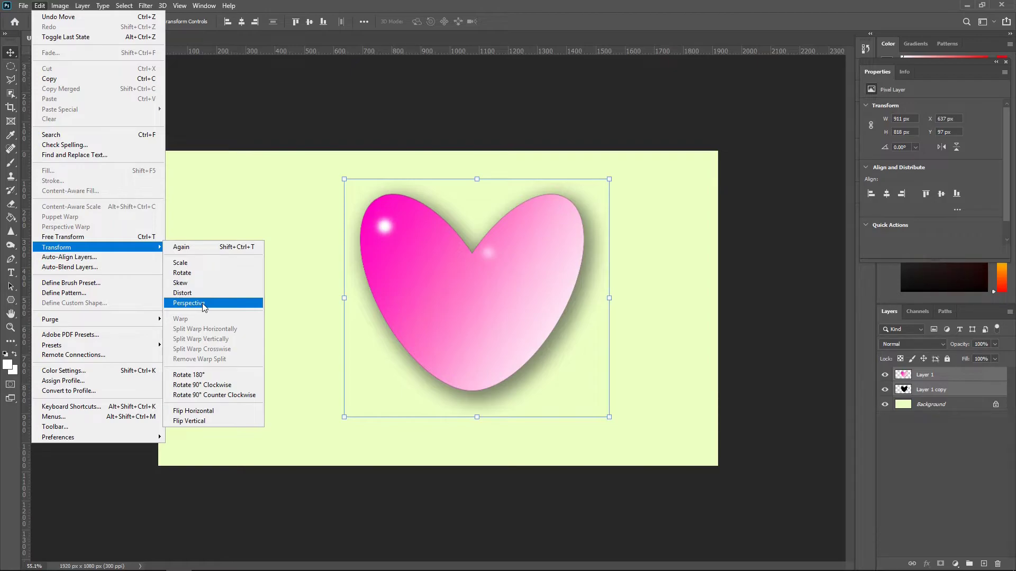
click(204, 306)
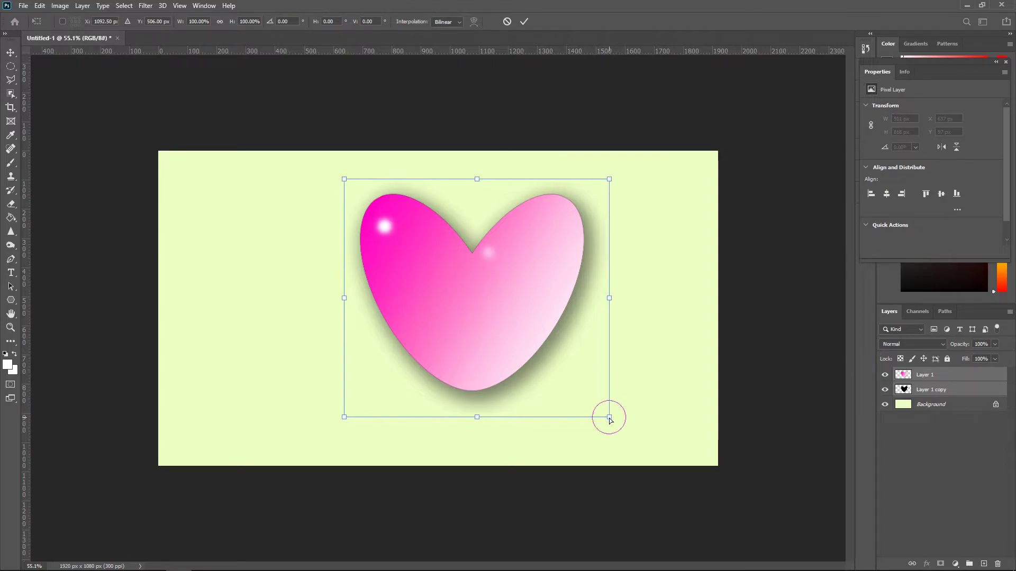
drag(610, 421, 600, 400)
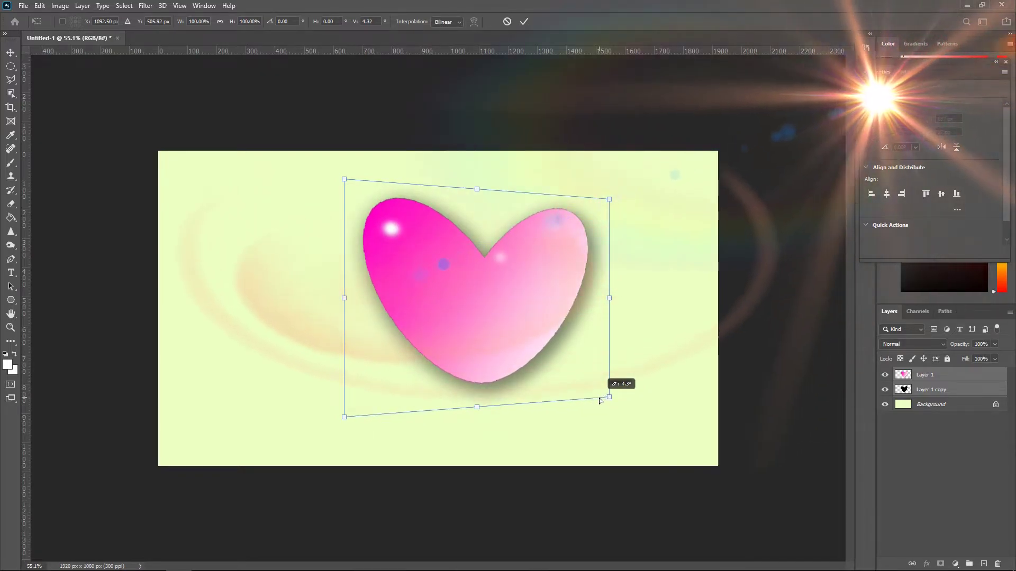
drag(601, 401, 599, 399)
drag(344, 180, 362, 194)
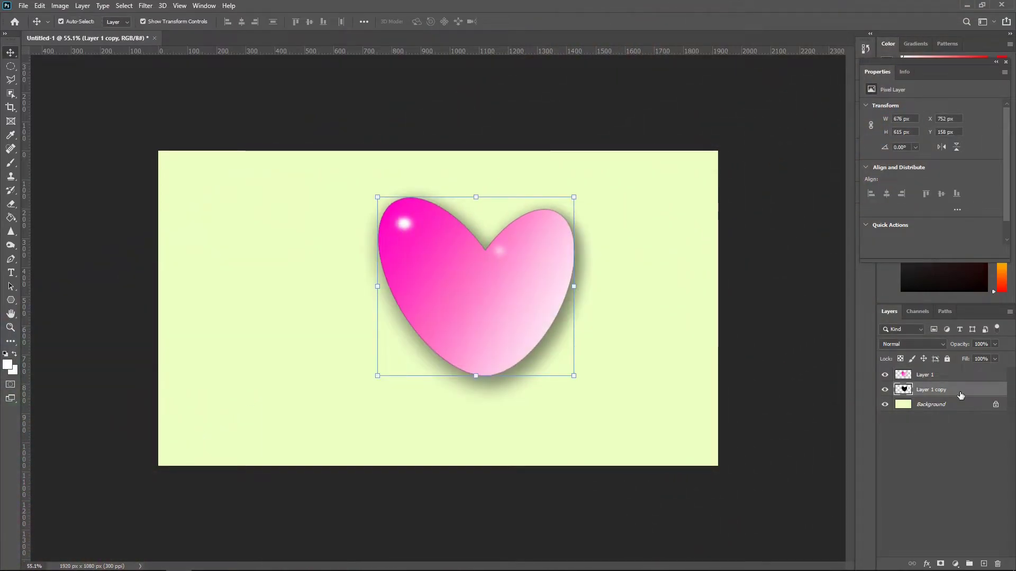
Step: Distort the black Layer 1 copy into a long shadow skewed about 62° to the left
key(ctrl+t)
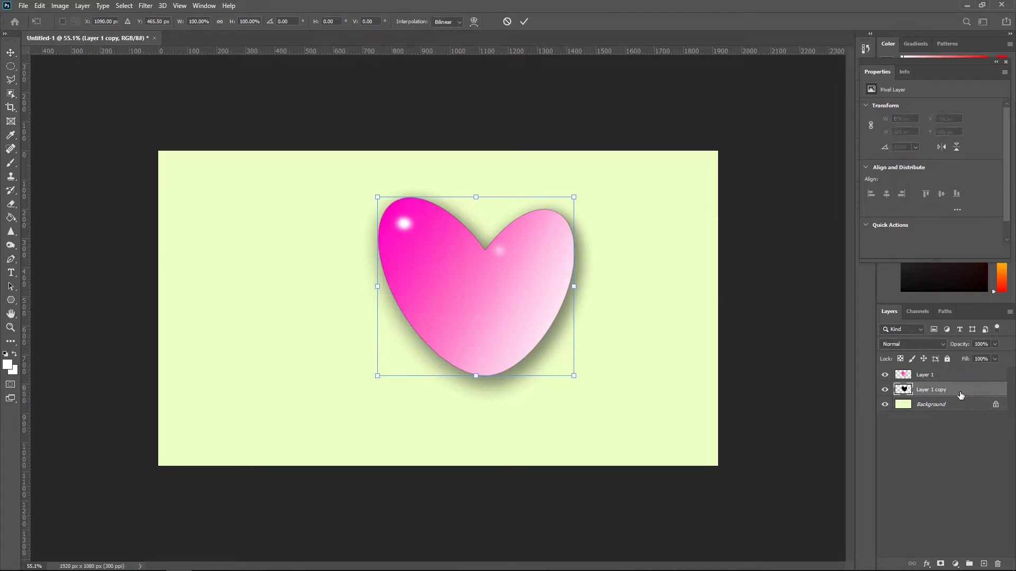
right_click(494, 276)
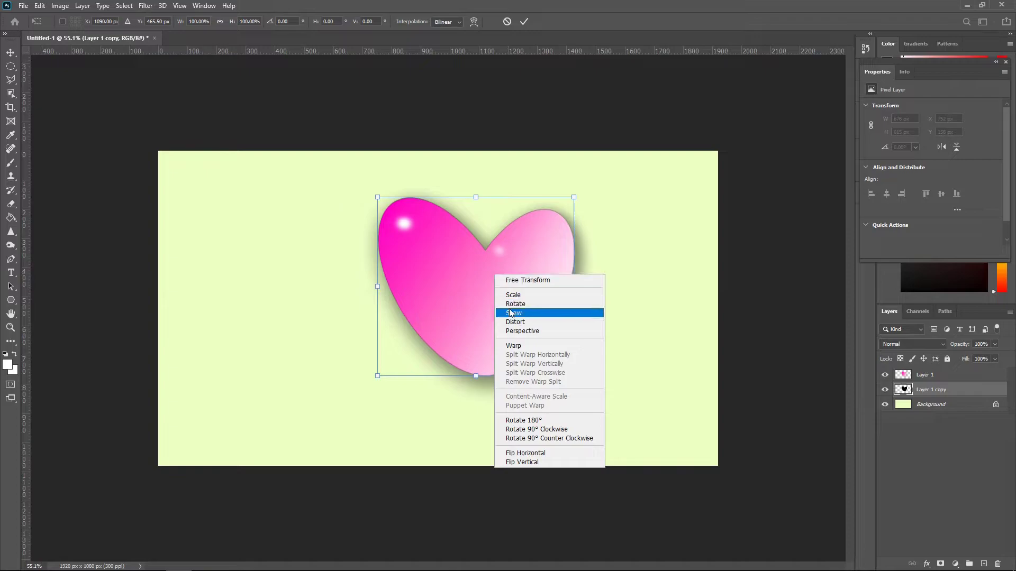
click(517, 323)
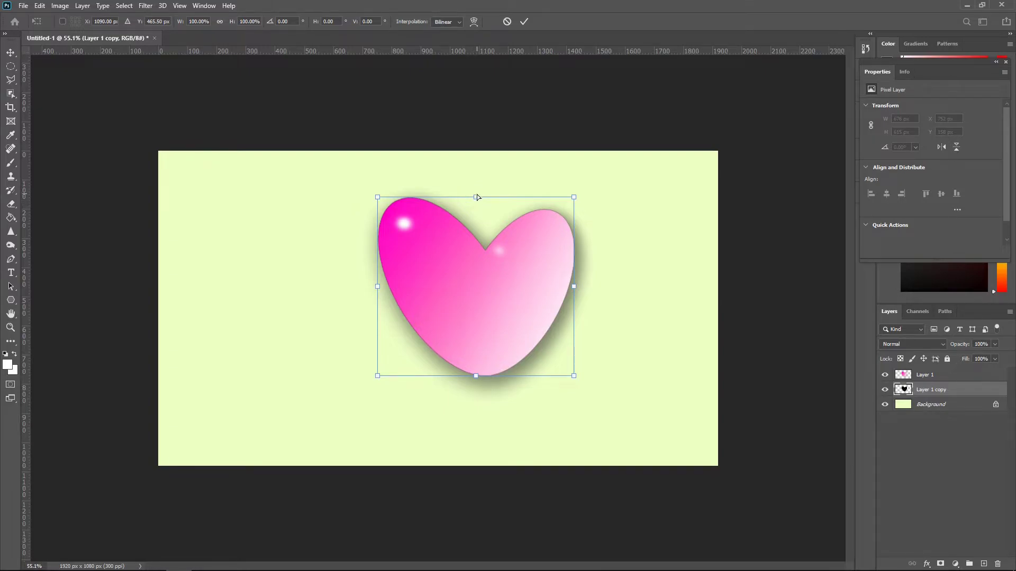
mouse_move(476, 198)
mouse_down()
mouse_move(414, 225)
mouse_move(325, 304)
mouse_up()
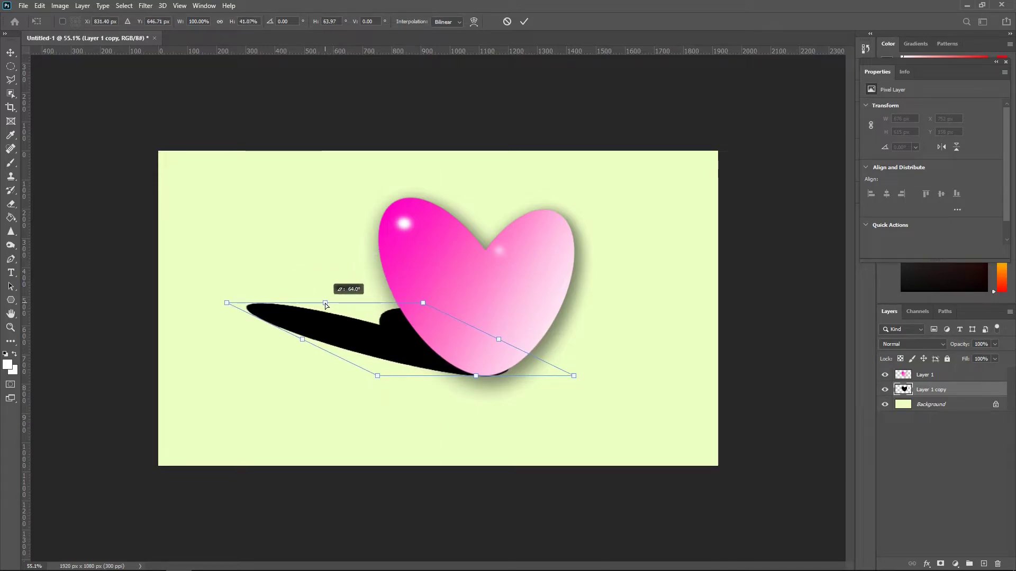
mouse_move(325, 303)
mouse_down()
mouse_move(310, 291)
mouse_move(325, 301)
mouse_move(320, 291)
mouse_up()
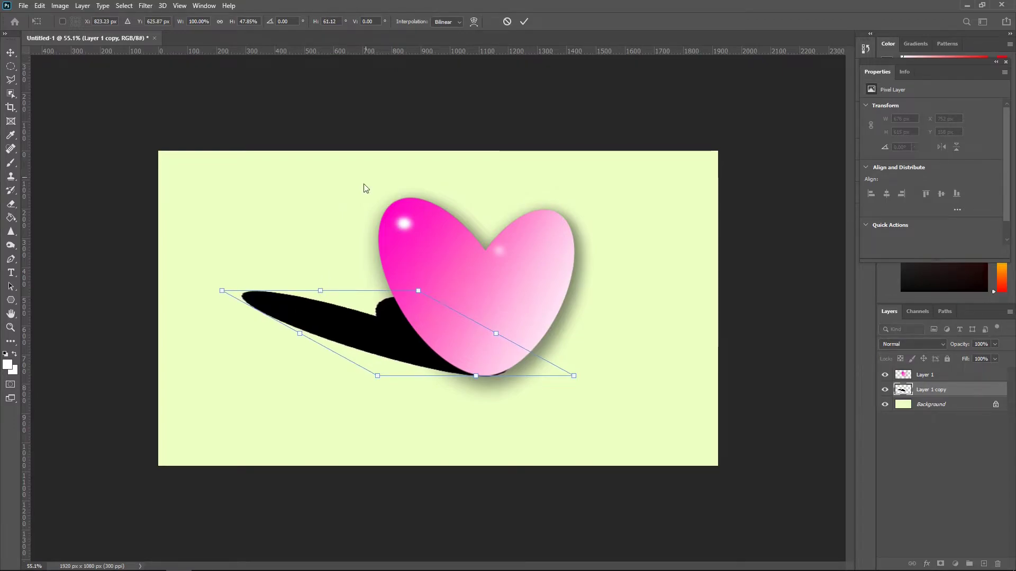
click(523, 24)
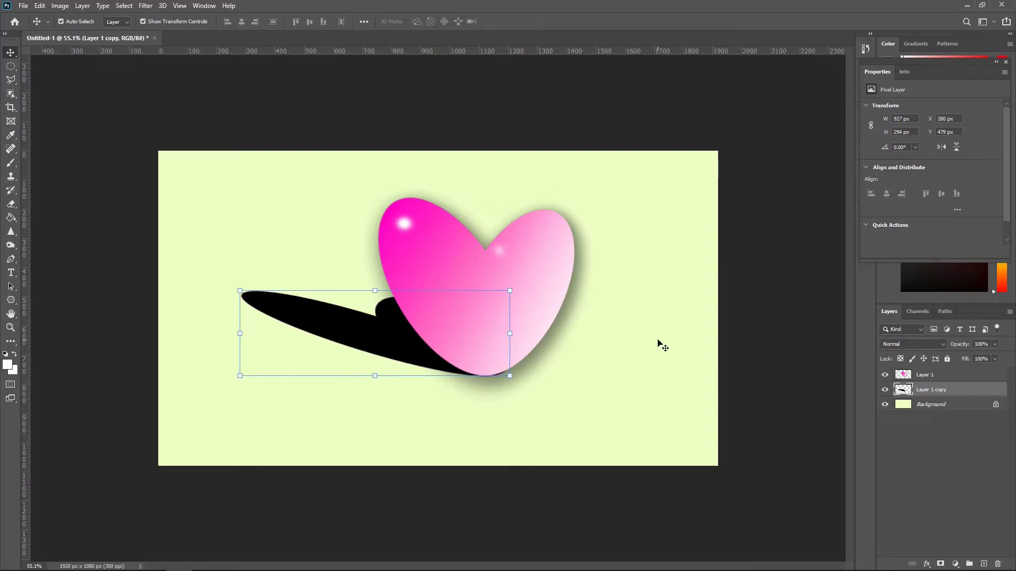
Step: Rotate the pink heart 12.93° clockwise, nudge it onto the shadow's tip, and commit
click(529, 272)
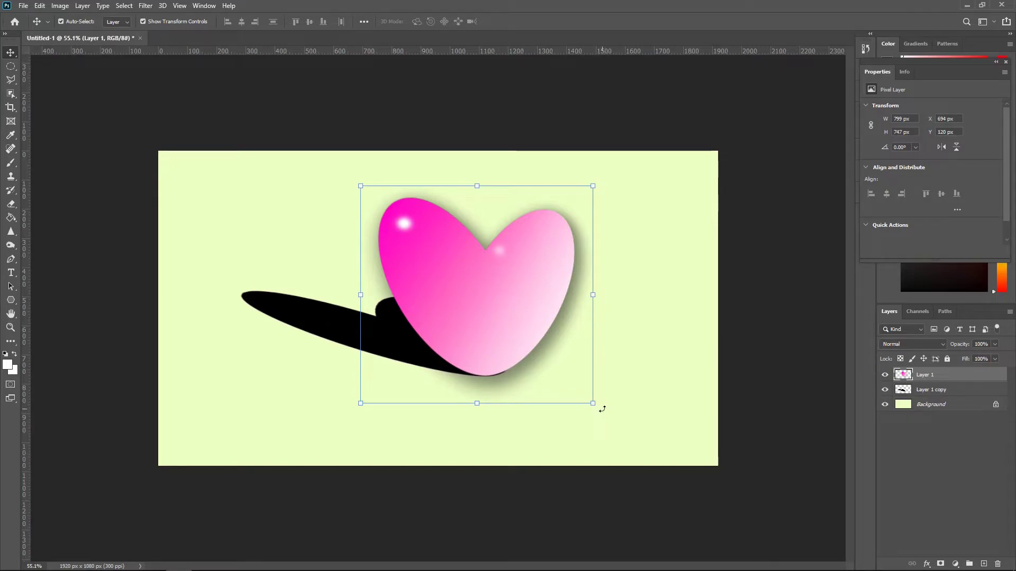
drag(601, 409, 589, 459)
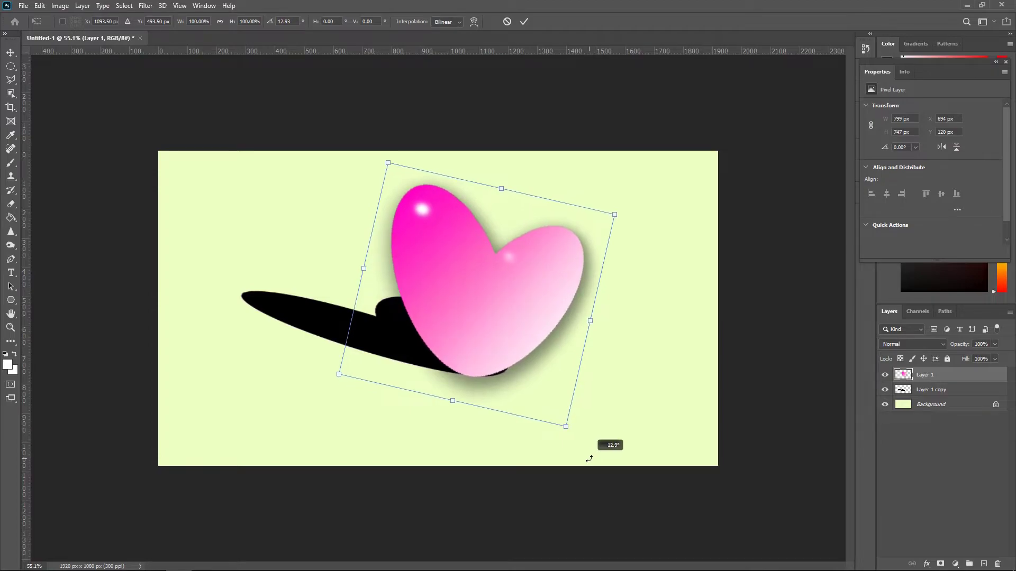
drag(589, 459, 585, 457)
drag(502, 352, 511, 353)
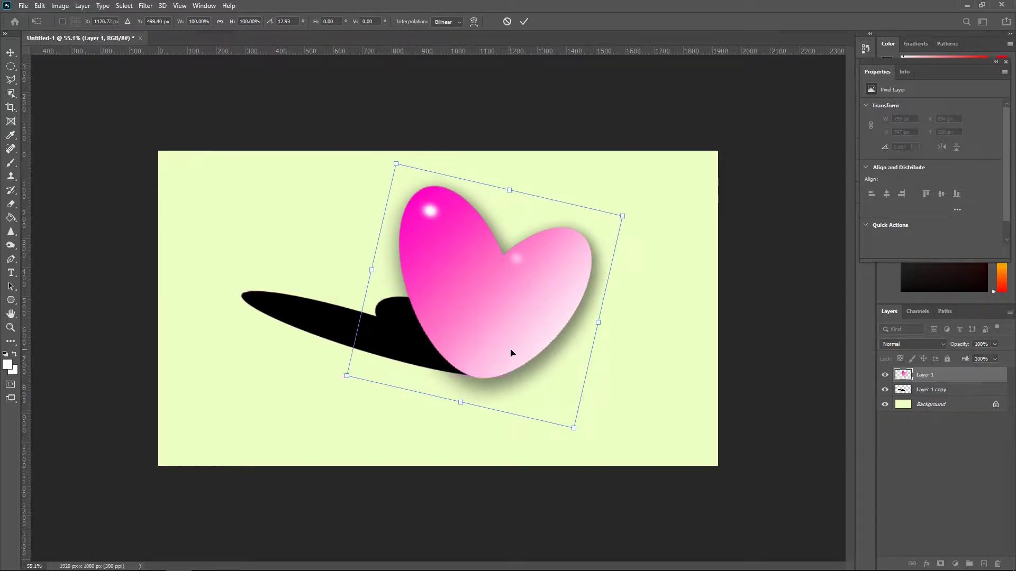
scroll(490, 400, up, 2)
scroll(492, 413, up, 3)
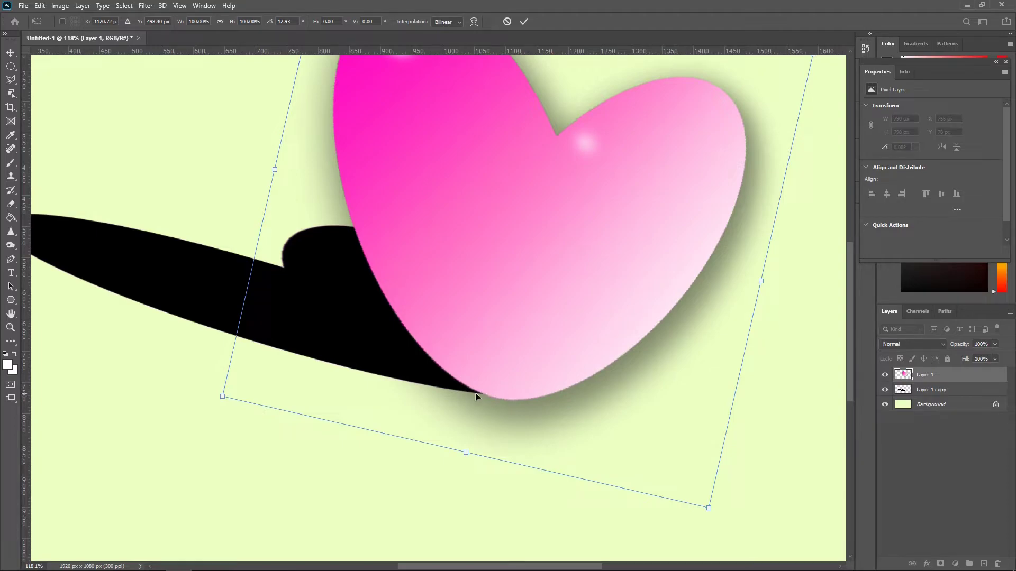
key(Up)
key(Up)
key(Up)
key(Up)
key(Up)
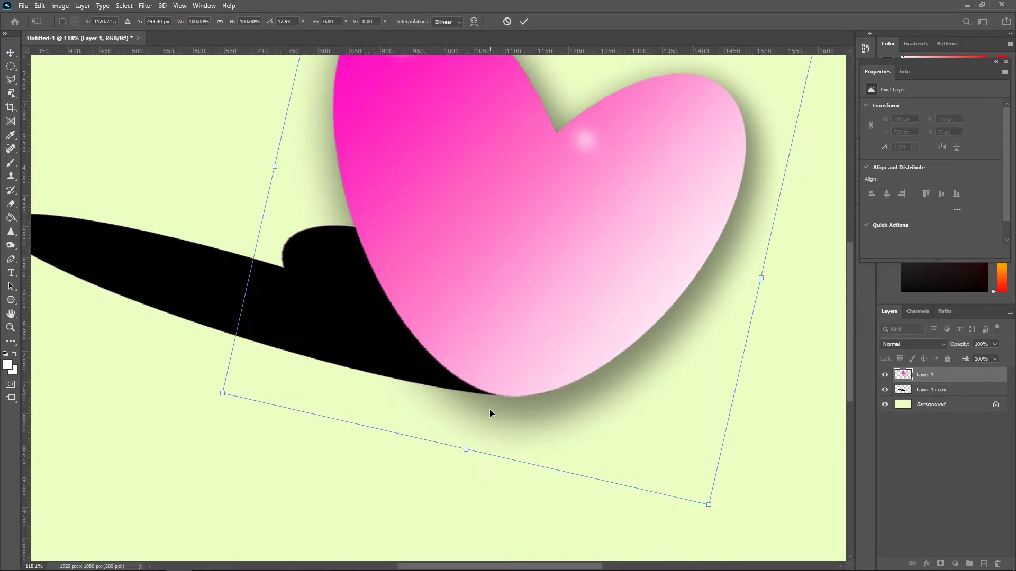
key(Down)
scroll(489, 408, down, 2)
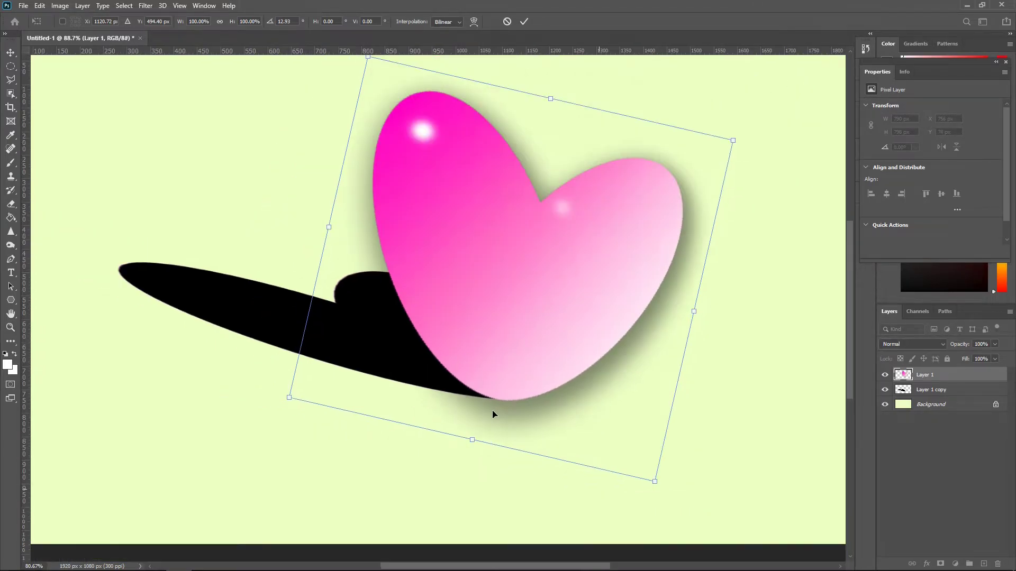
scroll(492, 411, down, 2)
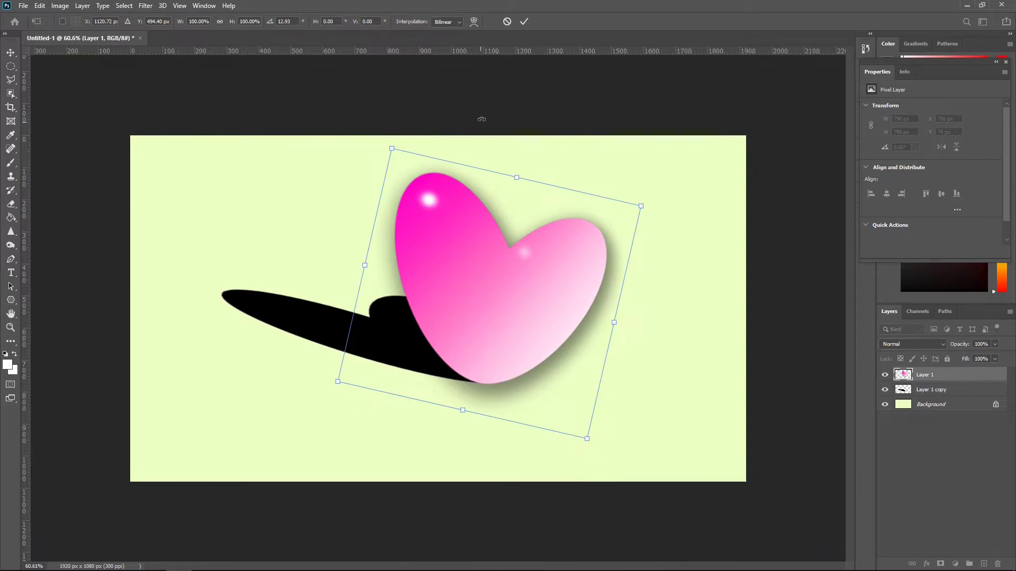
click(524, 23)
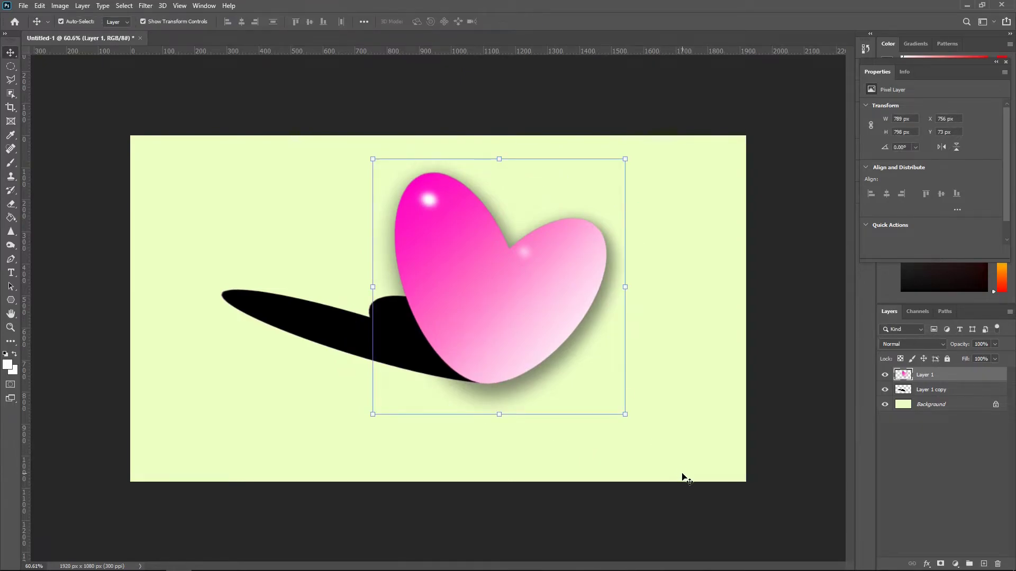
Step: Rotate heart and shadow together about -14° so the heart stands upright
mouse_move(683, 476)
mouse_down()
mouse_move(478, 400)
mouse_move(220, 165)
mouse_move(178, 155)
mouse_up()
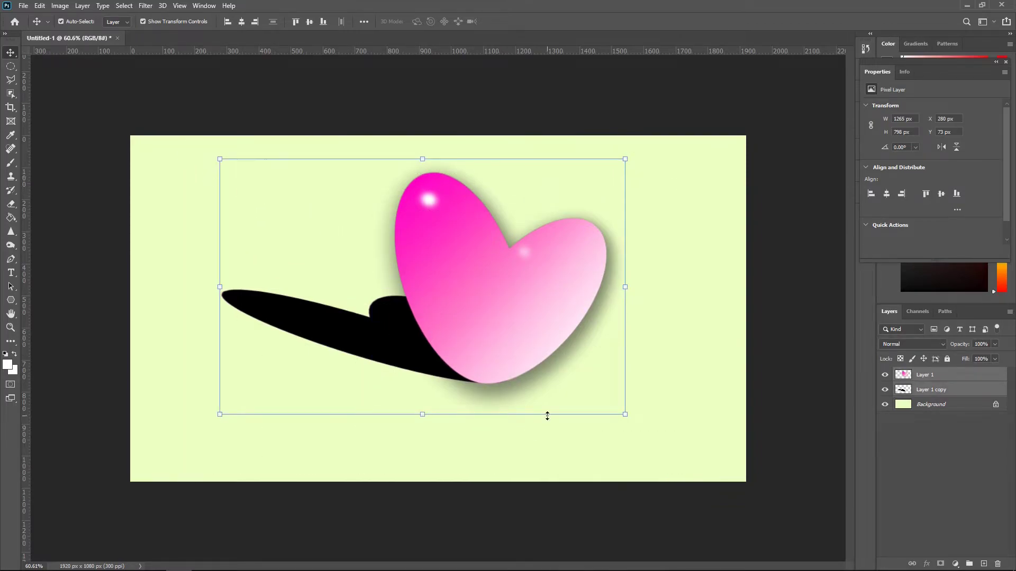
drag(632, 421, 659, 366)
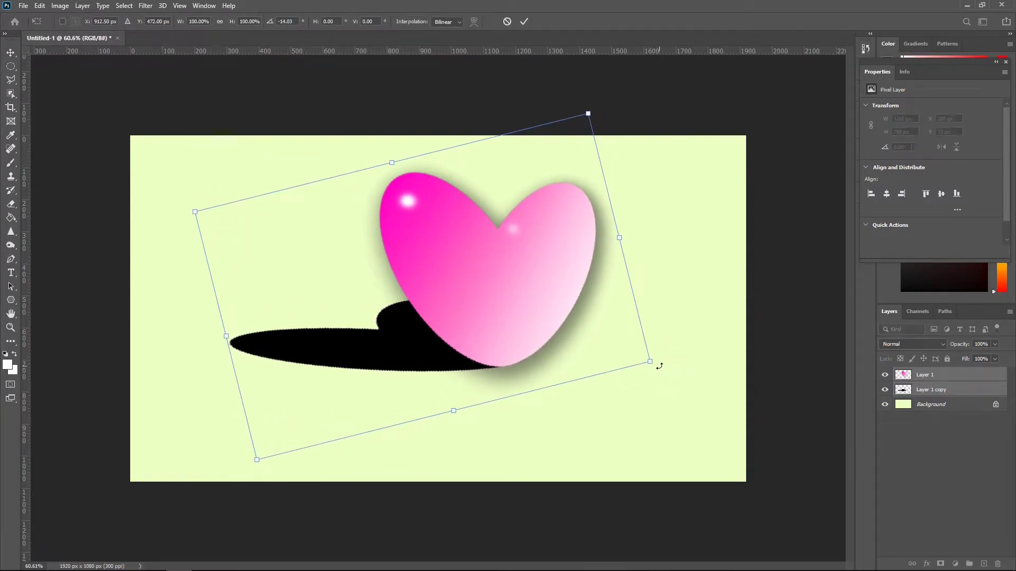
click(524, 21)
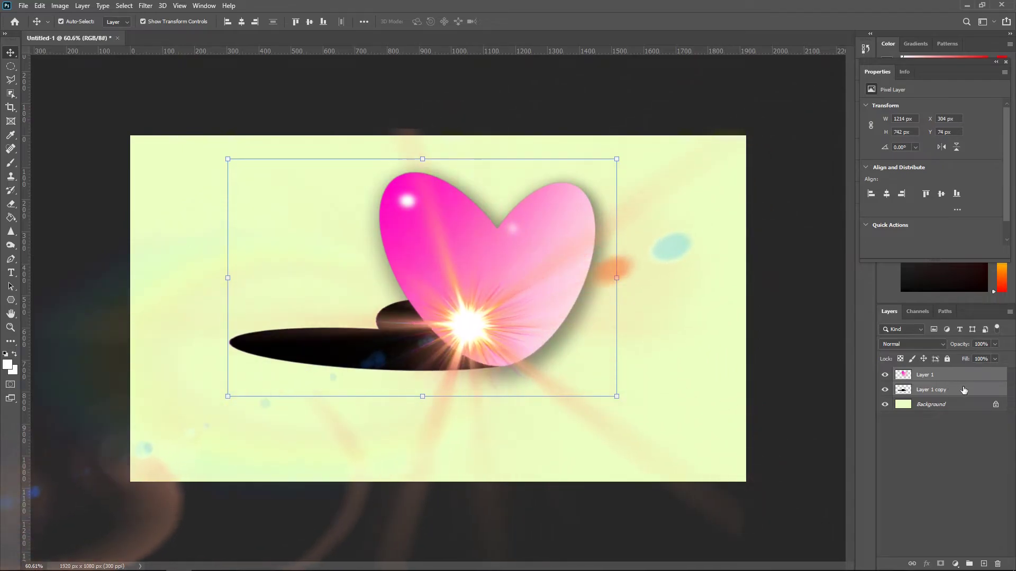
click(958, 392)
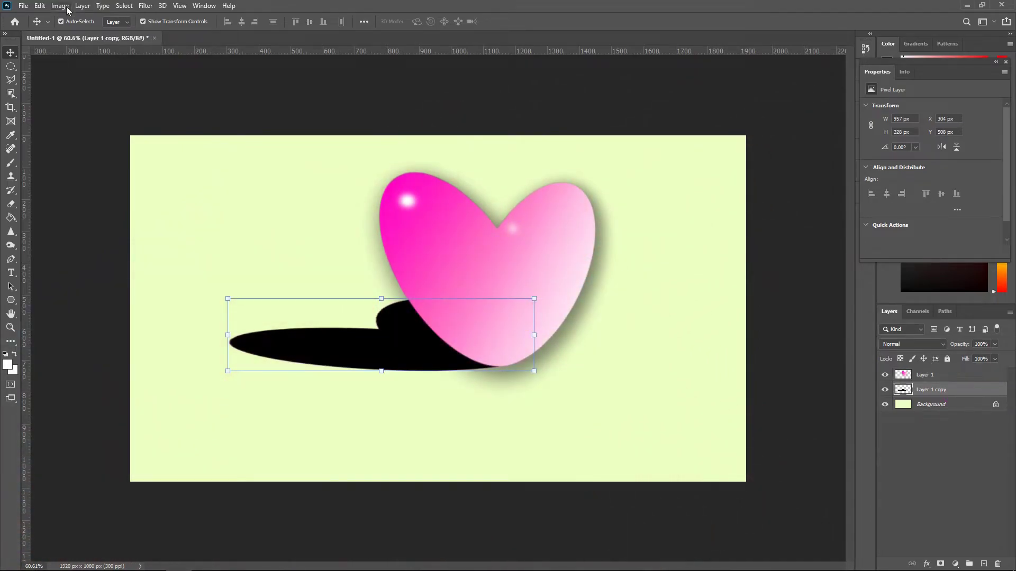
Step: Apply a 23.5-pixel Gaussian Blur to the black shadow on Layer 1 copy
click(146, 6)
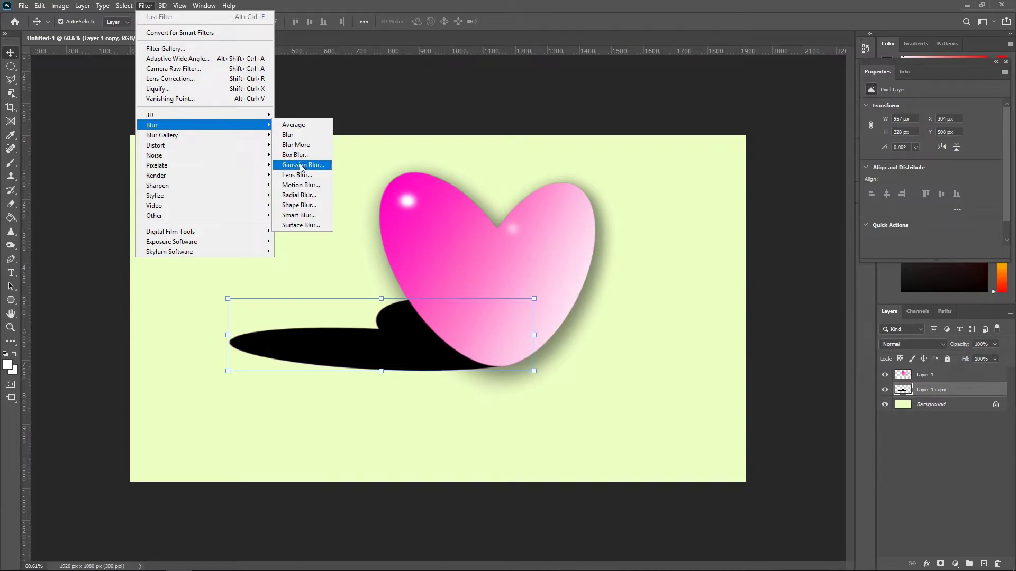
mouse_move(152, 125)
click(299, 167)
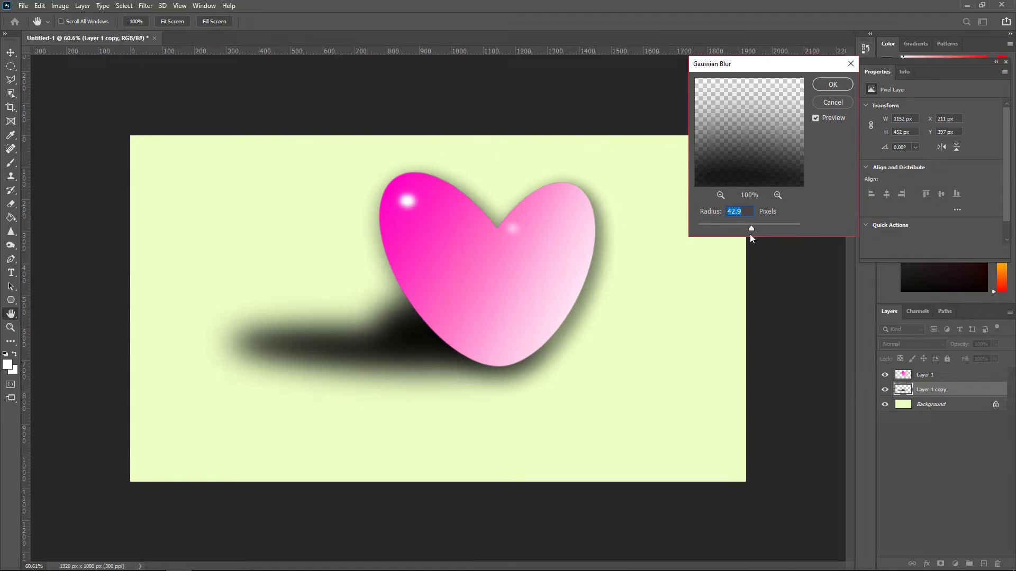
drag(745, 230, 744, 230)
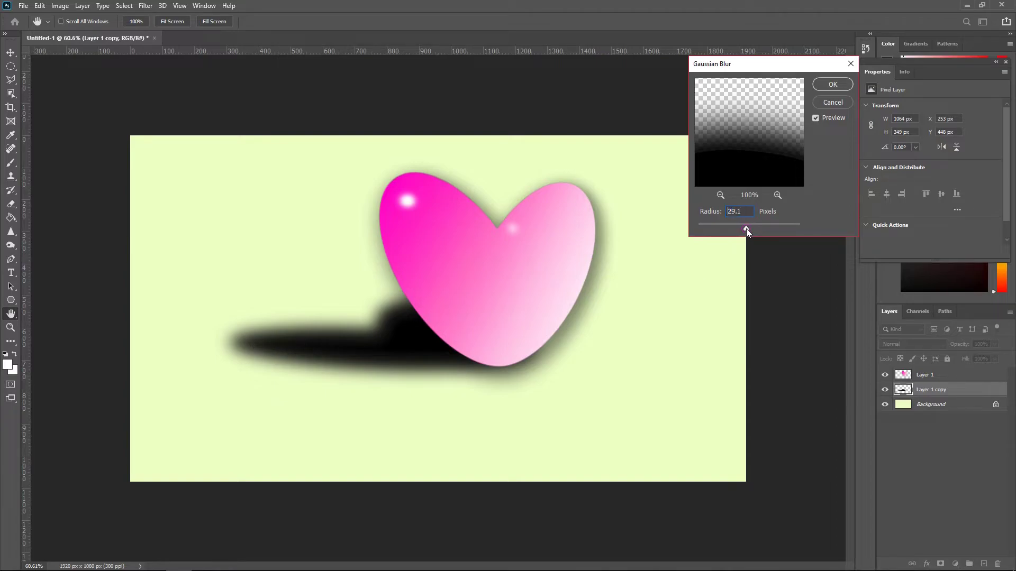
drag(750, 228, 747, 228)
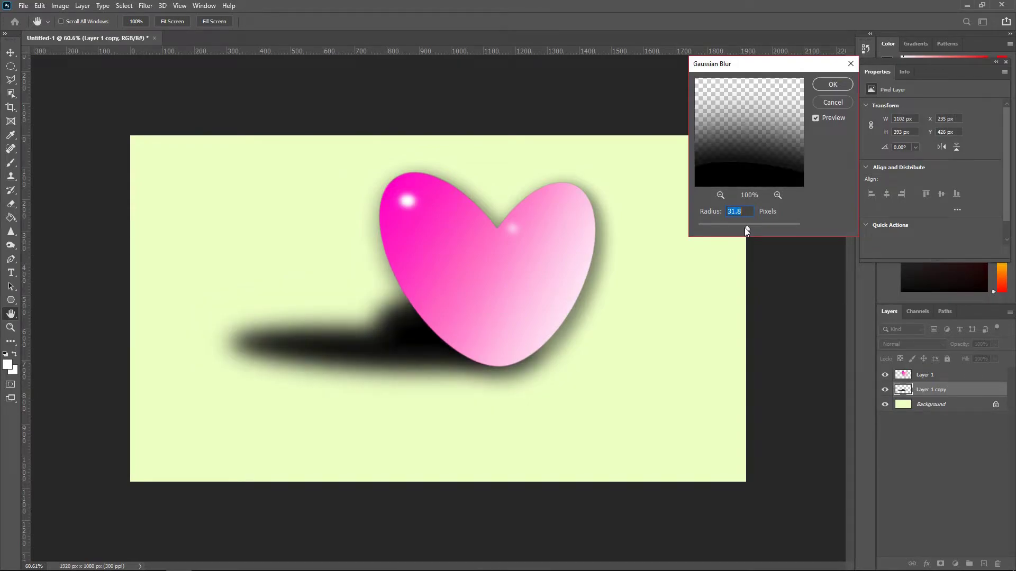
drag(746, 228, 742, 229)
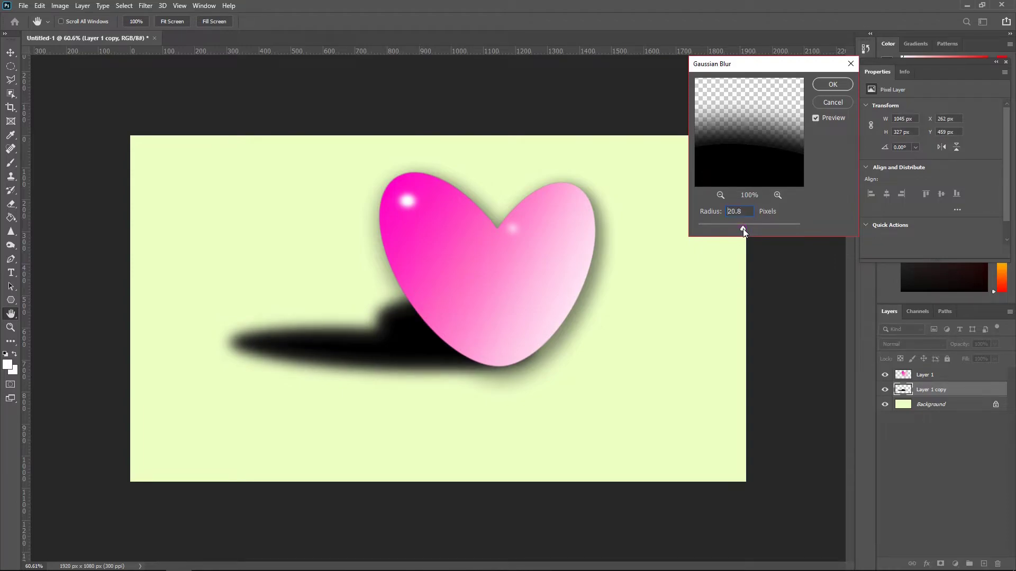
drag(743, 229, 744, 229)
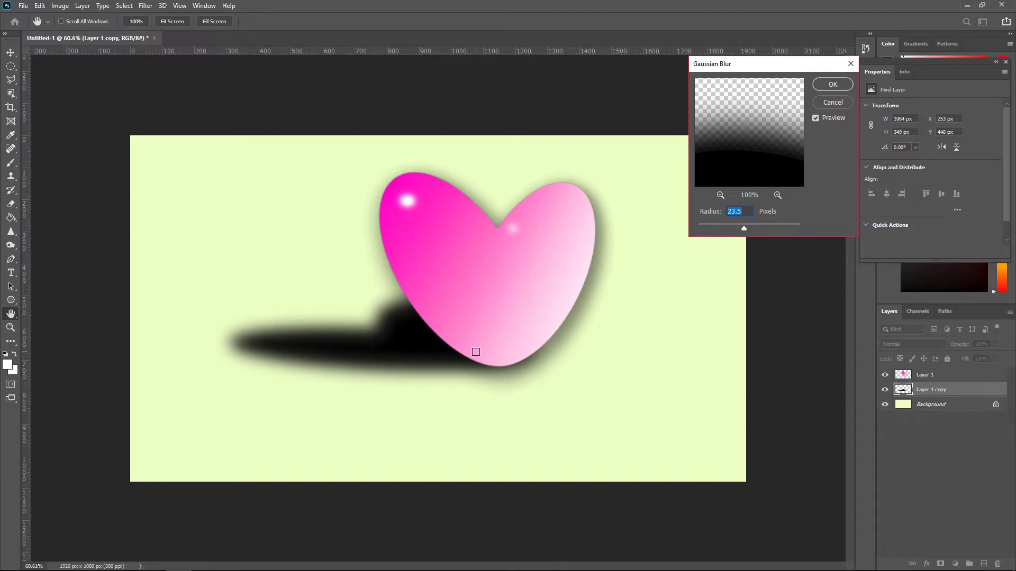
click(833, 86)
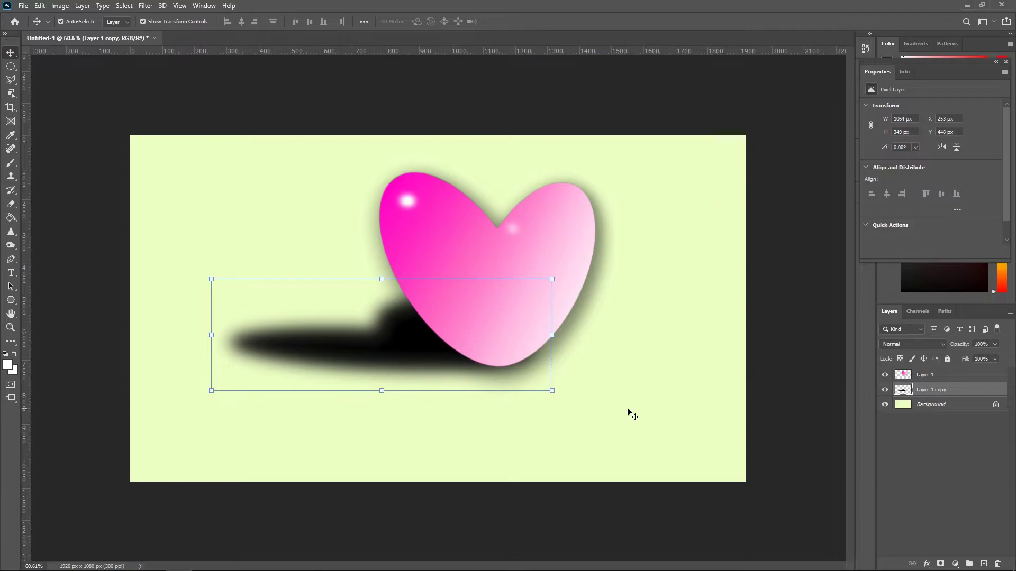
Step: Add a layer mask to the shadow and paint black to fade its edge below the heart
scroll(512, 417, up, 3)
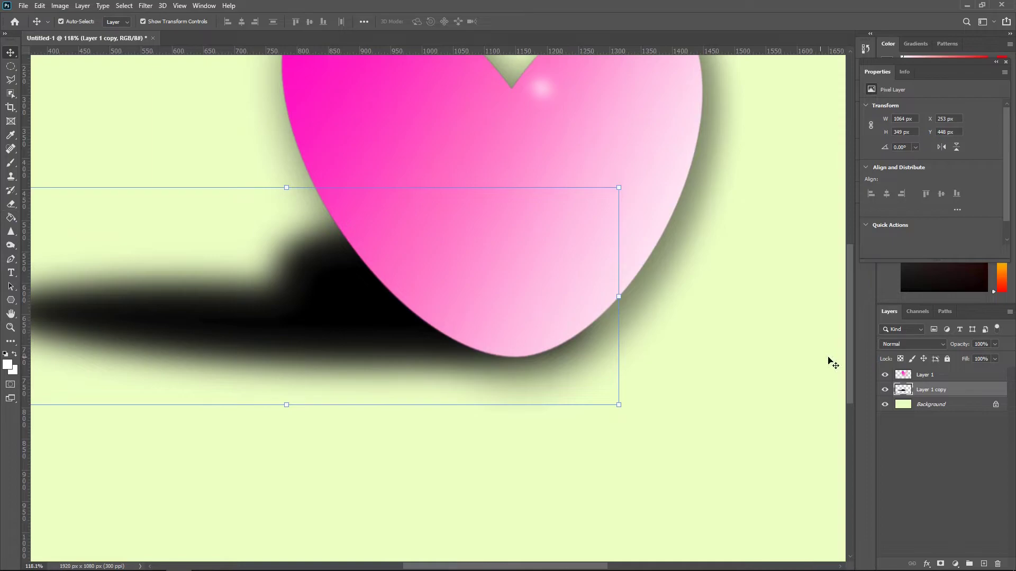
click(940, 564)
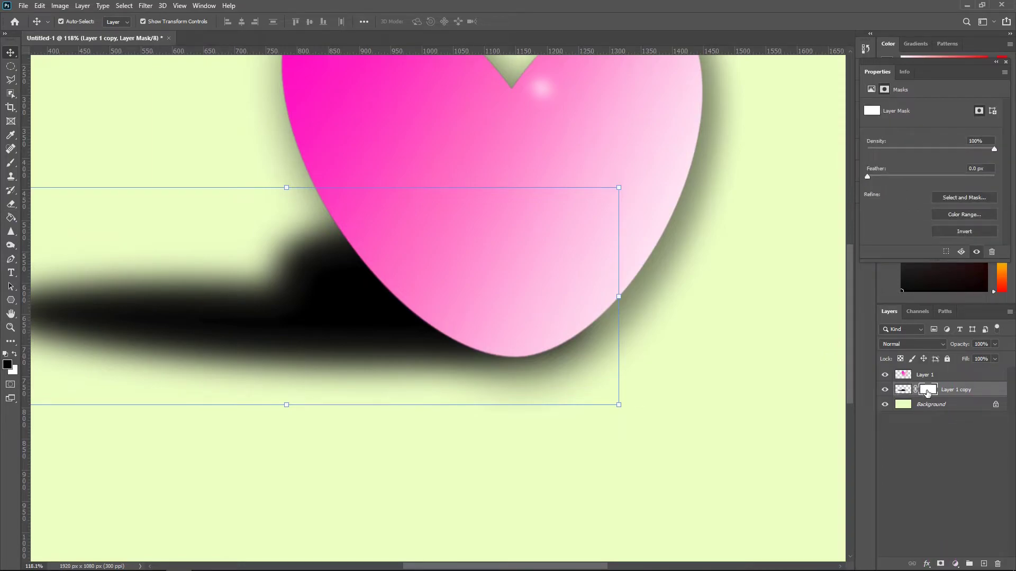
click(11, 163)
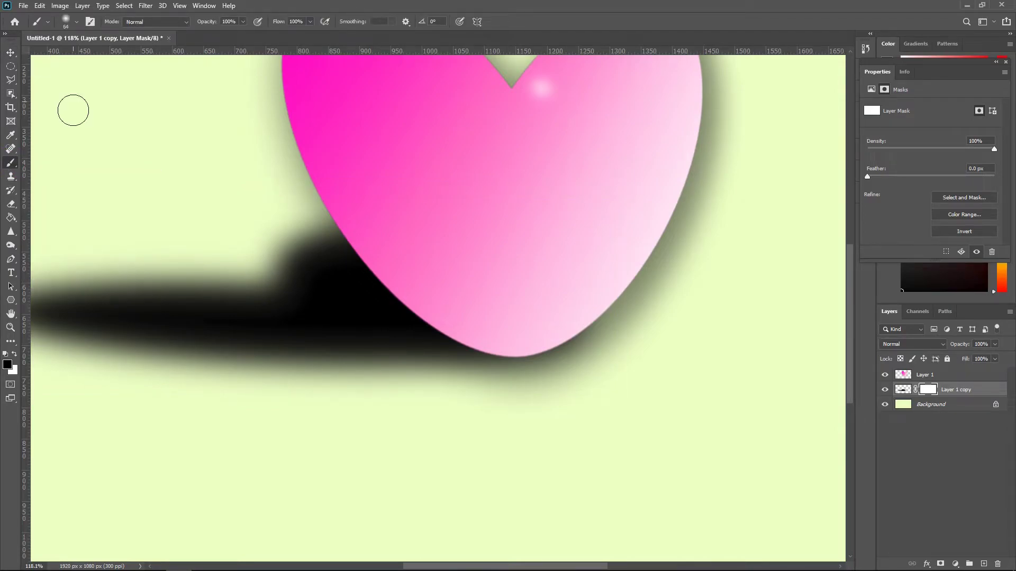
click(8, 365)
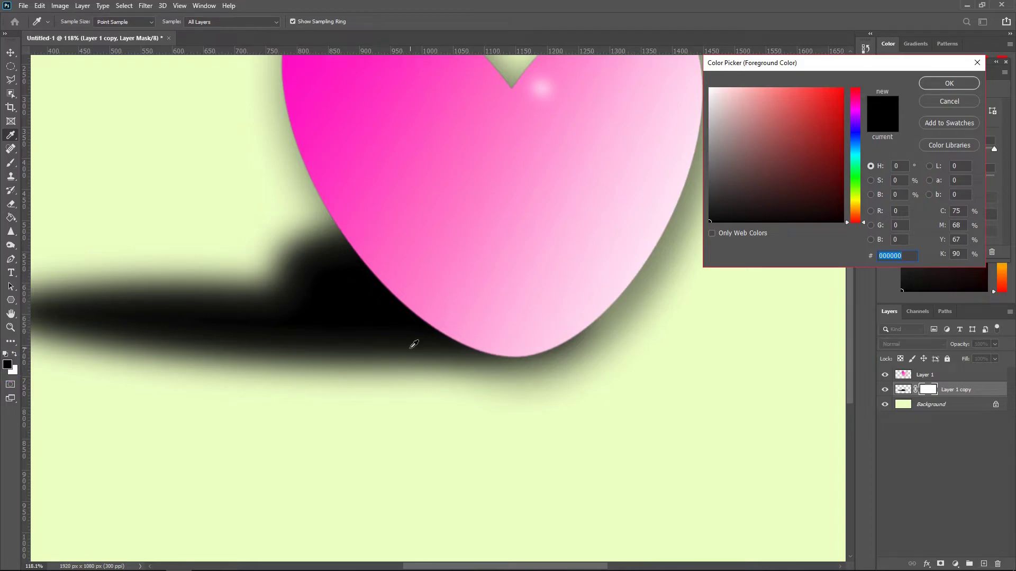
key(Return)
drag(587, 330, 429, 388)
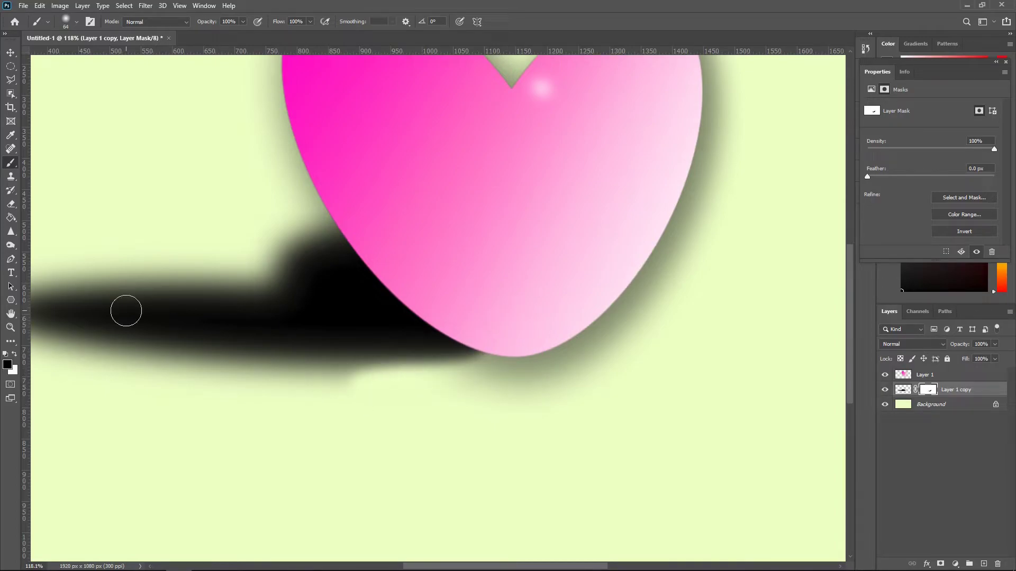
Step: Paint white on the mask to restore the shadow's lower edge and near the tip
click(14, 355)
drag(316, 373, 508, 340)
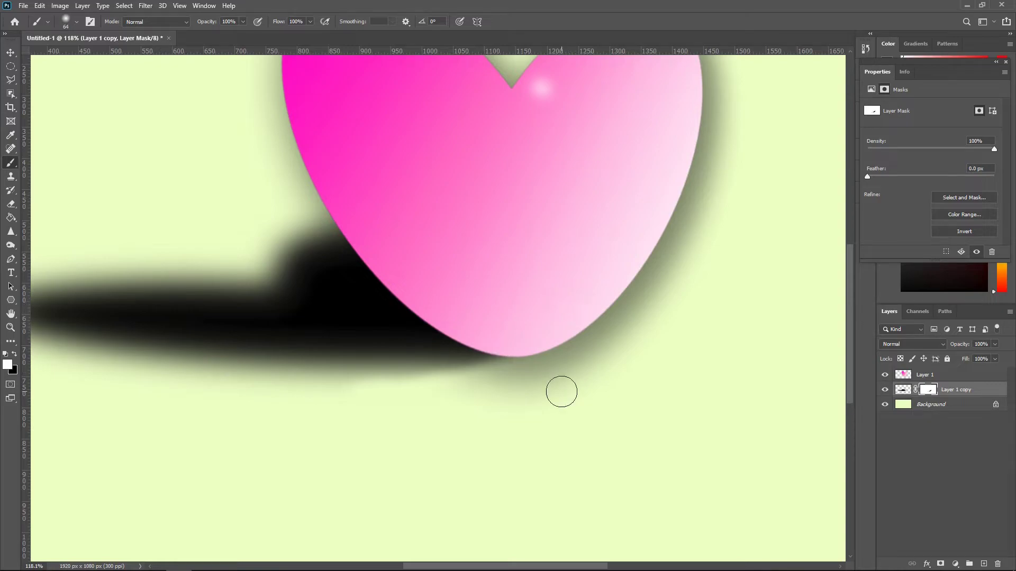
drag(428, 350, 267, 362)
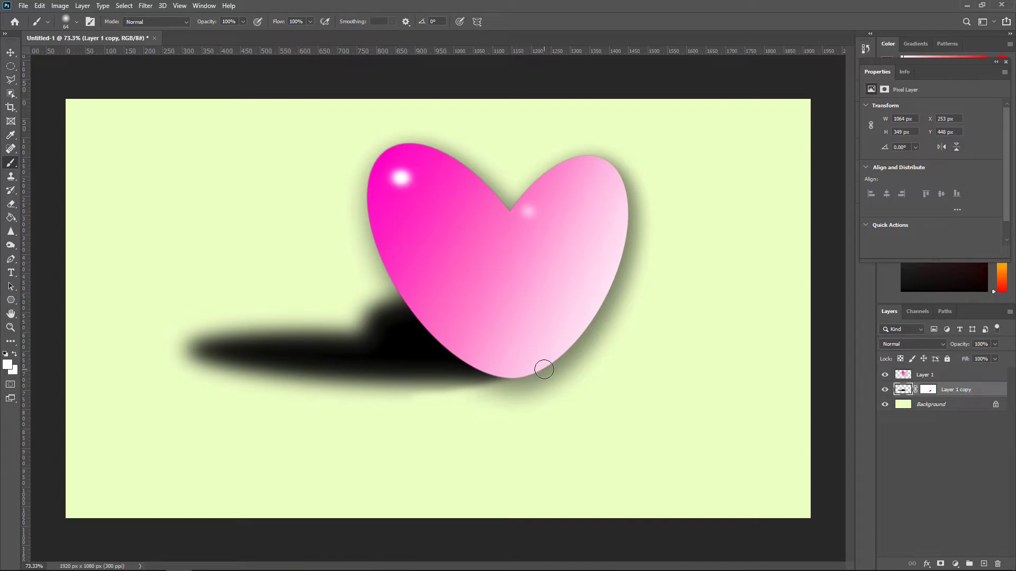
Step: Lower the shadow layer's opacity to about 50–55%
click(996, 345)
drag(996, 359, 976, 359)
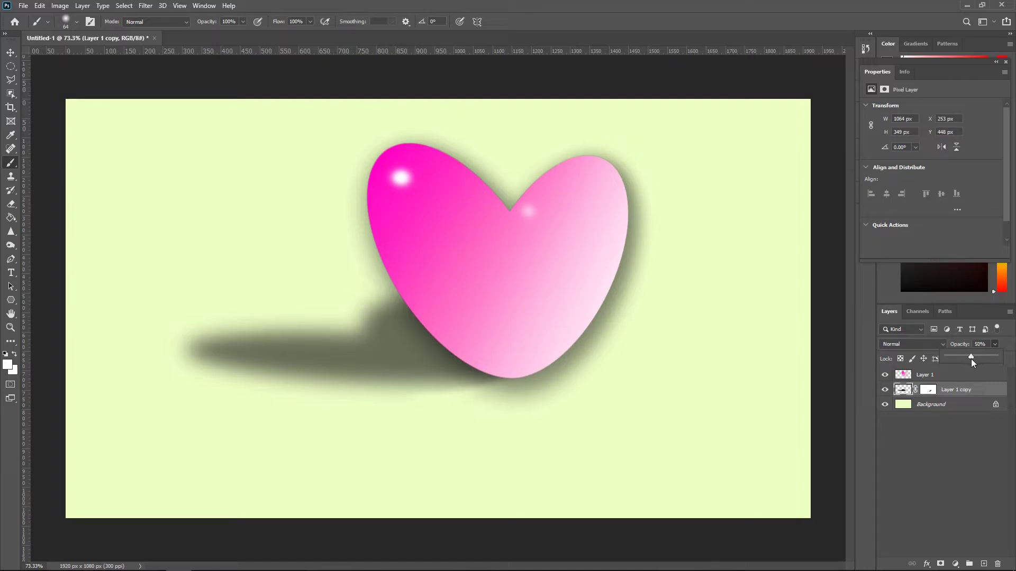
drag(971, 361, 971, 362)
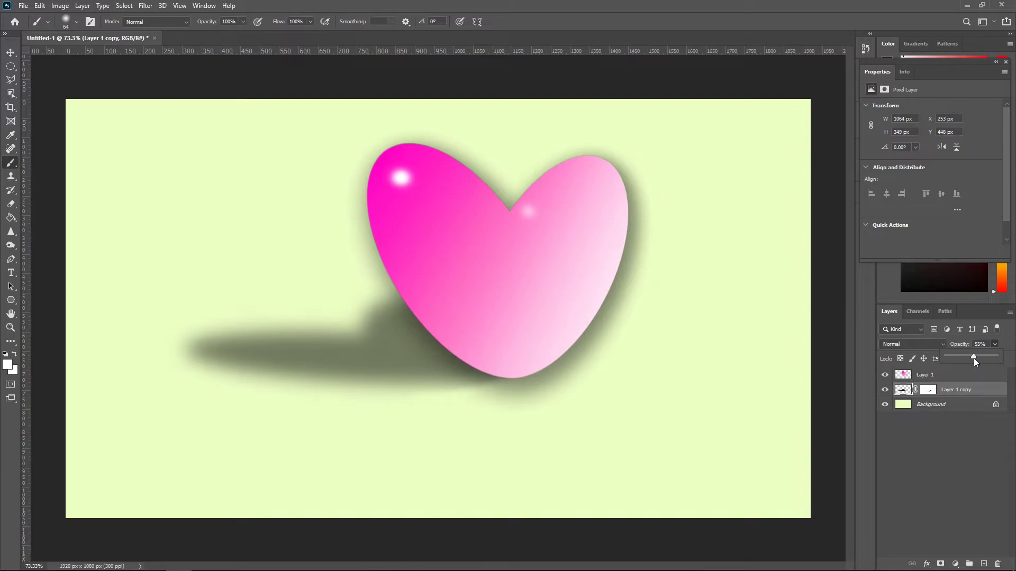
drag(977, 362, 976, 362)
Step: Merge Layer 1 and the shadow Layer 1 copy into a single layer
click(943, 375)
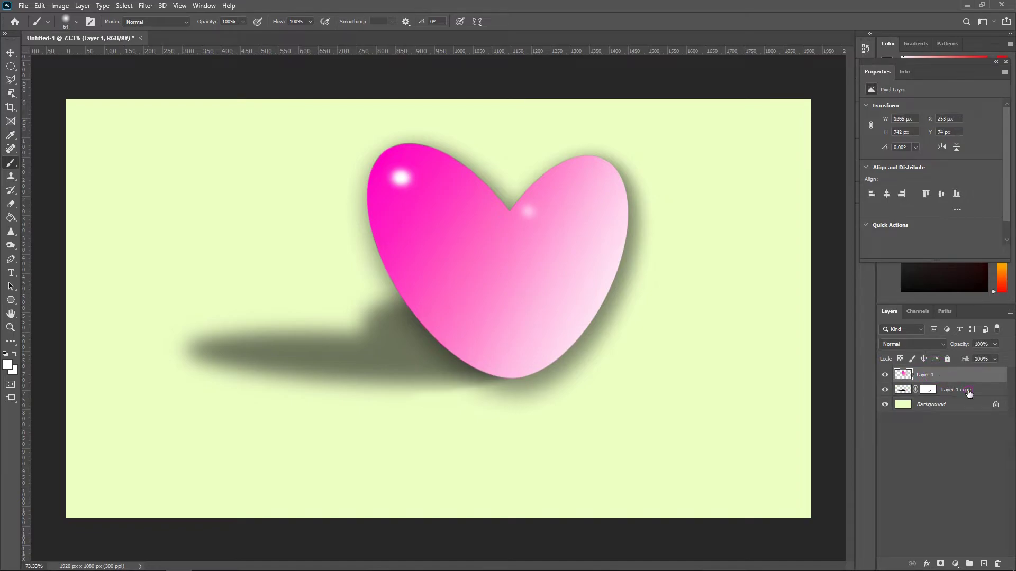
shift+click(969, 393)
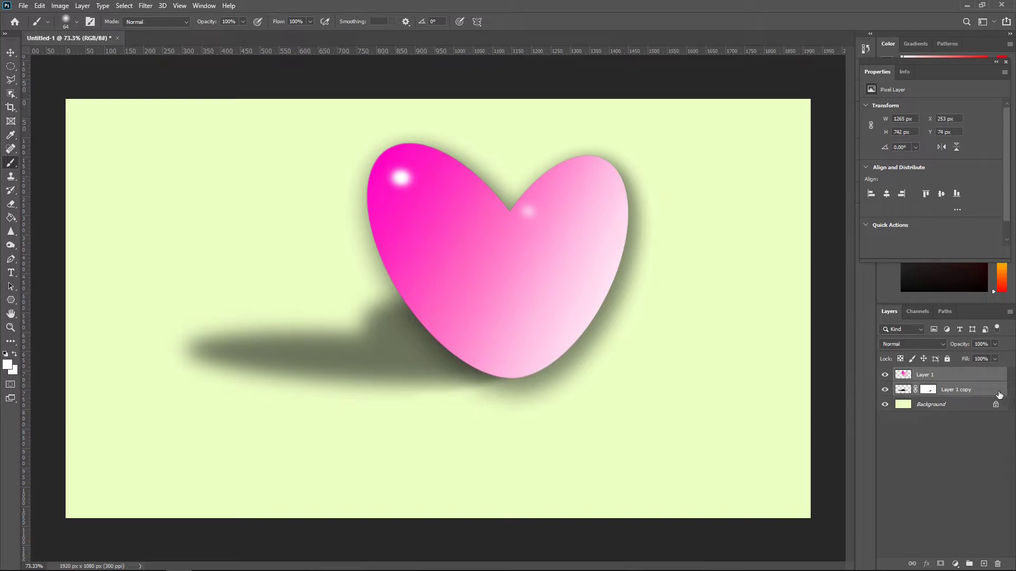
right_click(973, 380)
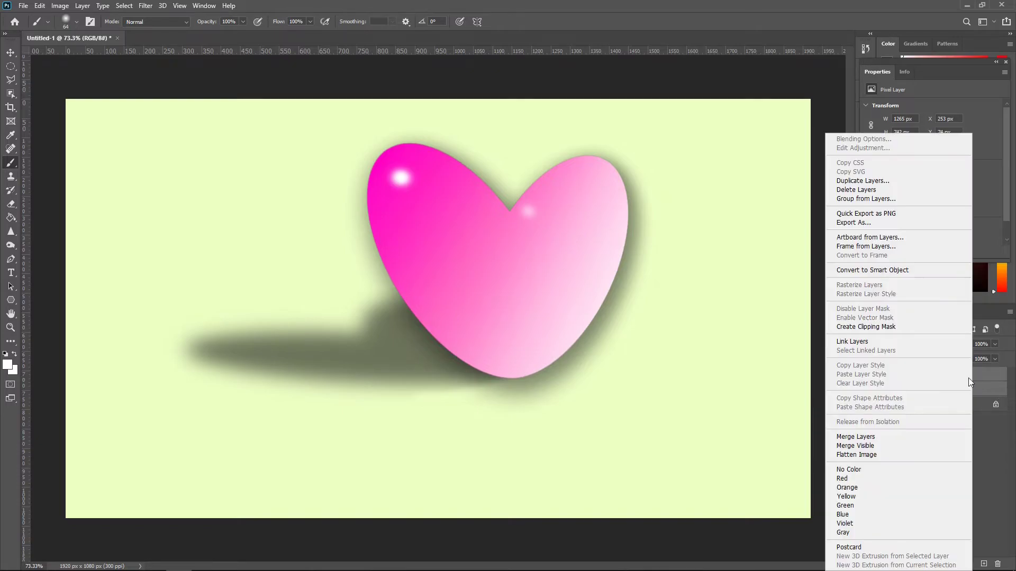
click(869, 438)
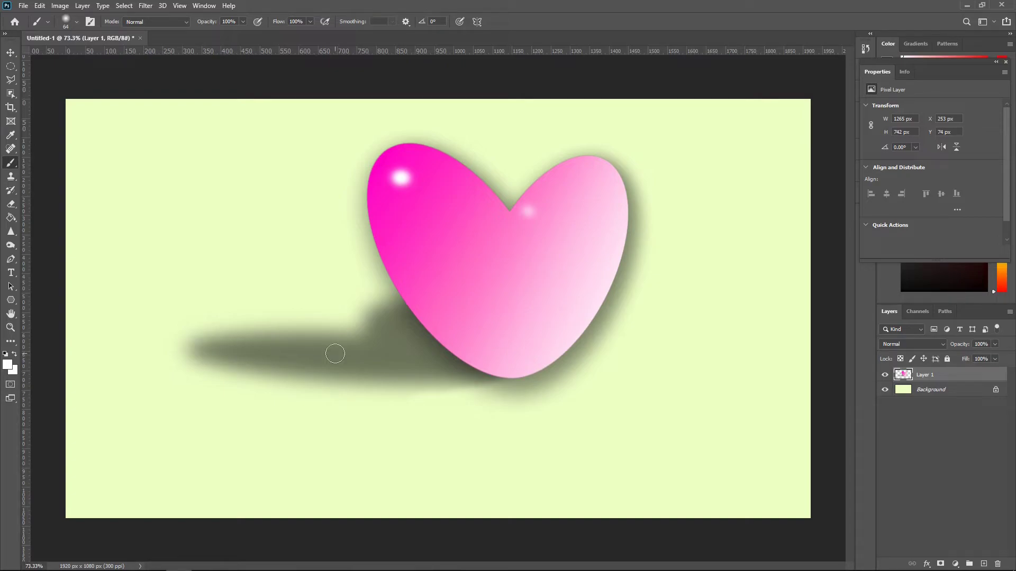
click(147, 6)
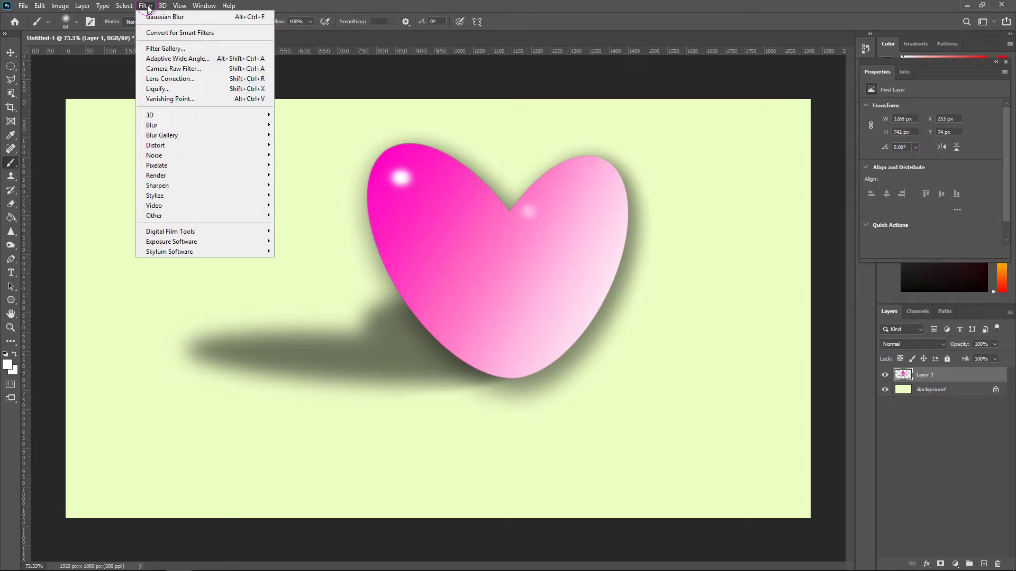
Step: In Liquify, push the shadow's left end and the heart's upper-left lobe with Forward Warp
click(155, 87)
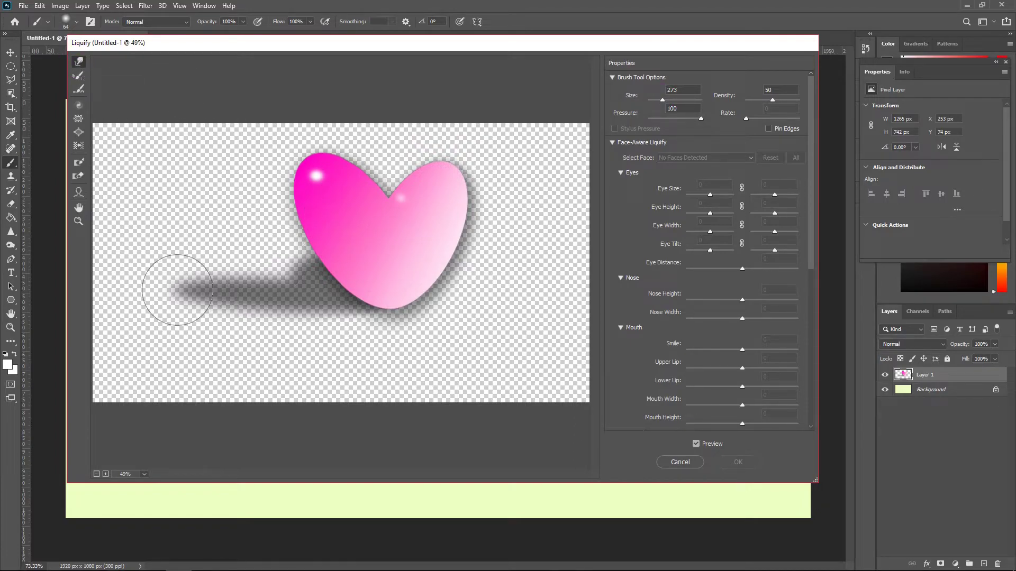
drag(177, 290, 210, 292)
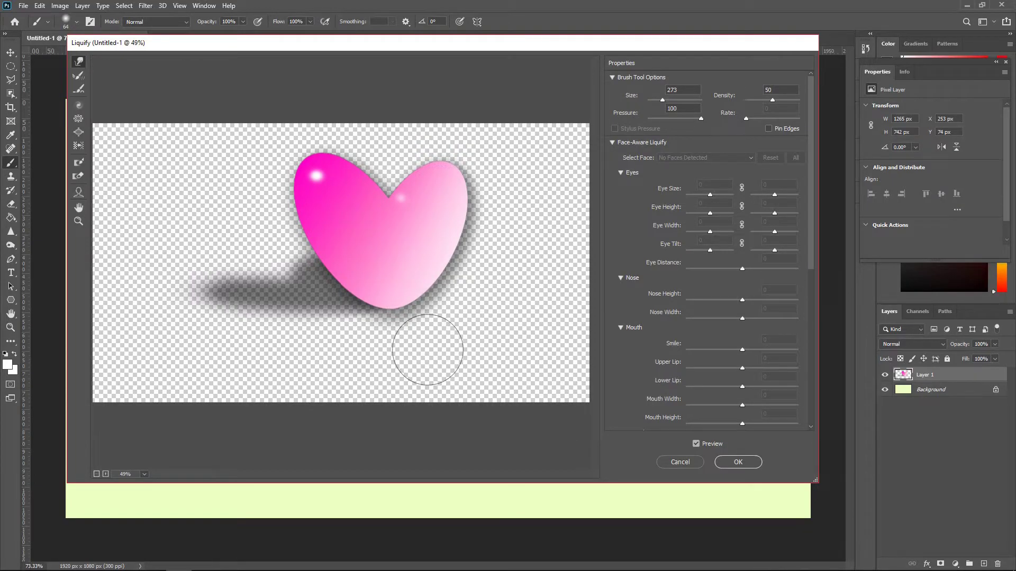
drag(186, 302, 189, 303)
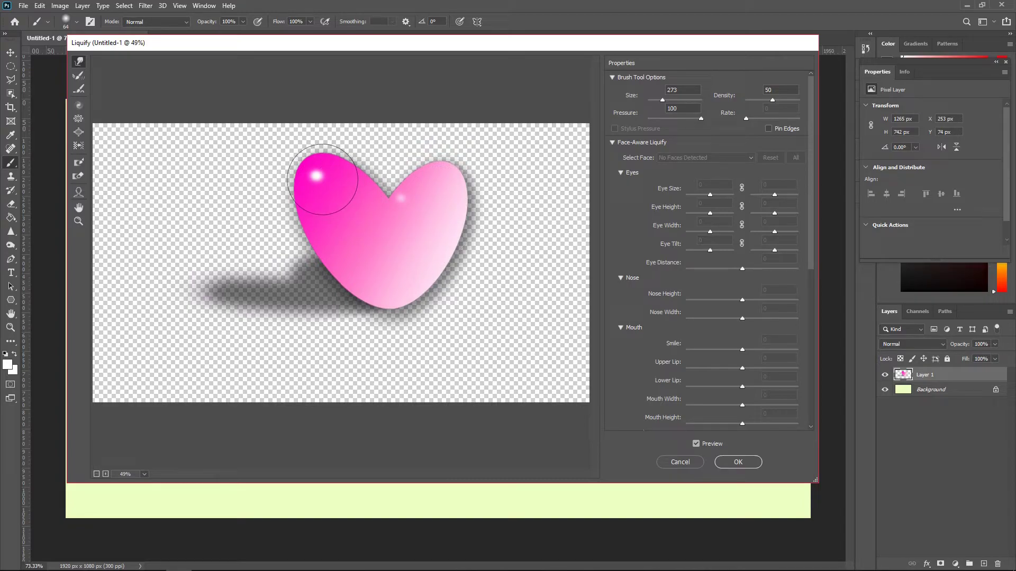
drag(314, 173, 248, 185)
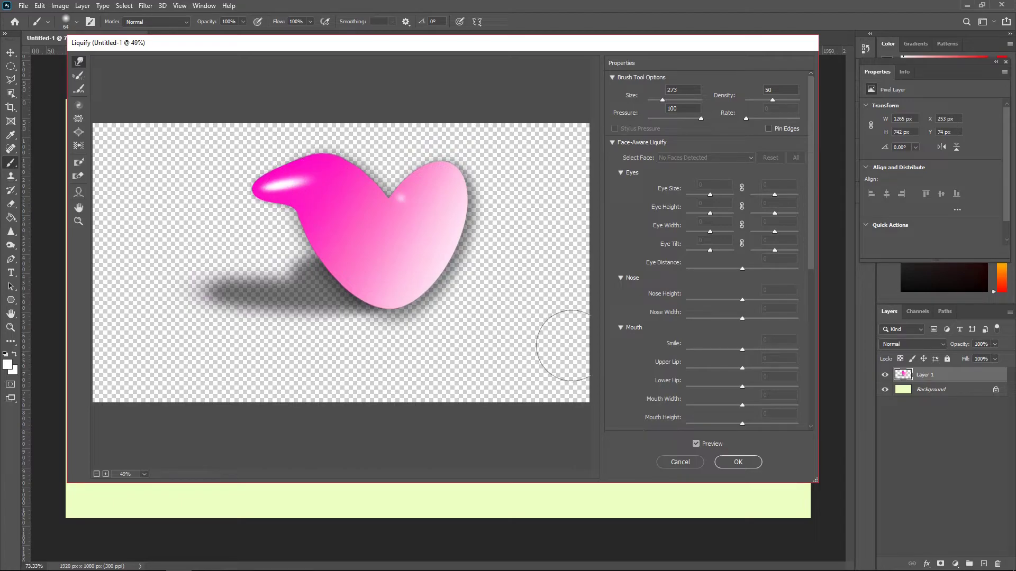
Step: Restore the heart's upper-left lobe with the Reconstruct Tool and apply the Liquify
click(80, 77)
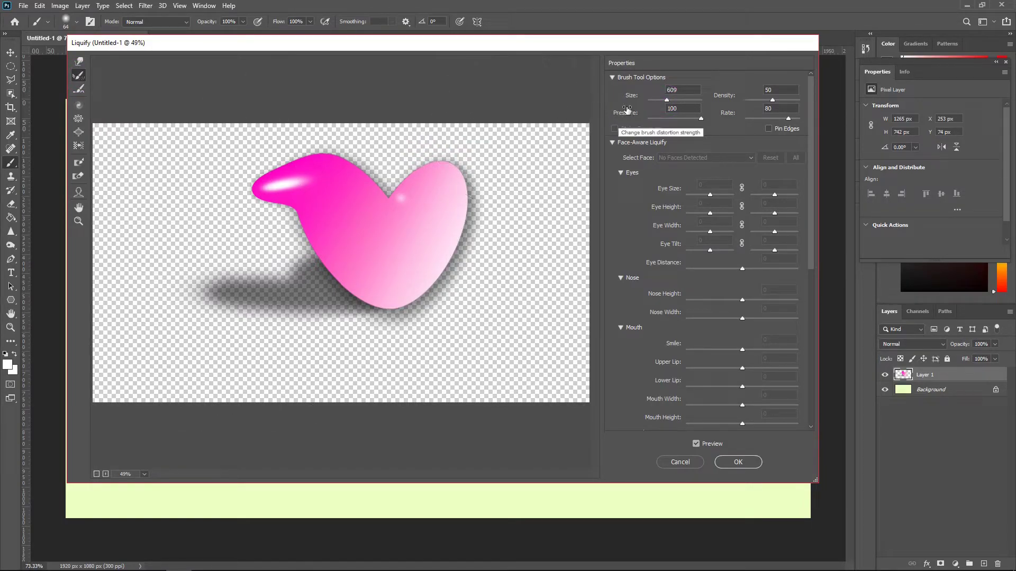
mouse_move(268, 168)
mouse_down()
mouse_move(292, 213)
mouse_move(332, 173)
mouse_move(308, 192)
mouse_up()
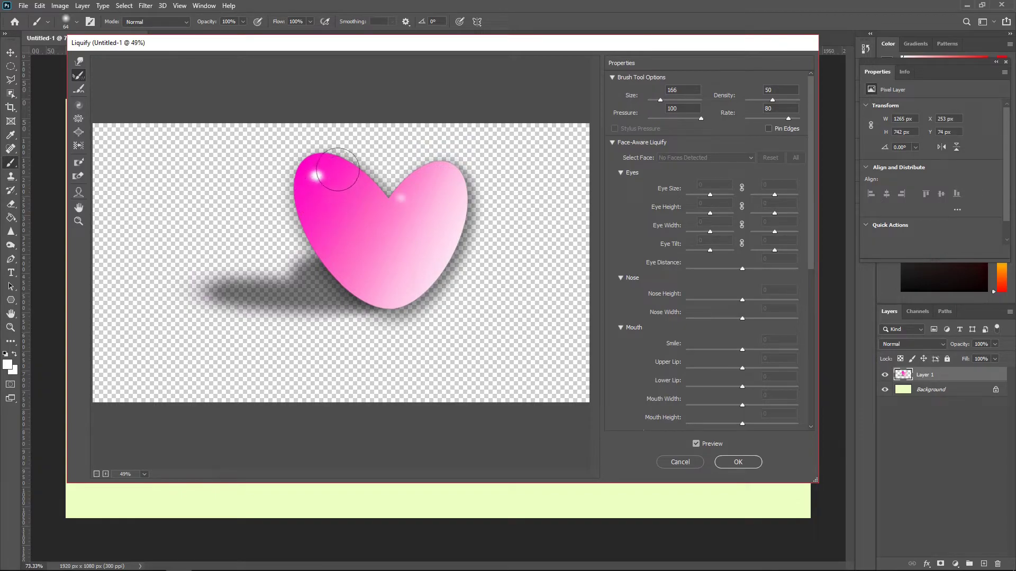
drag(354, 158, 371, 170)
scroll(349, 169, up, 1)
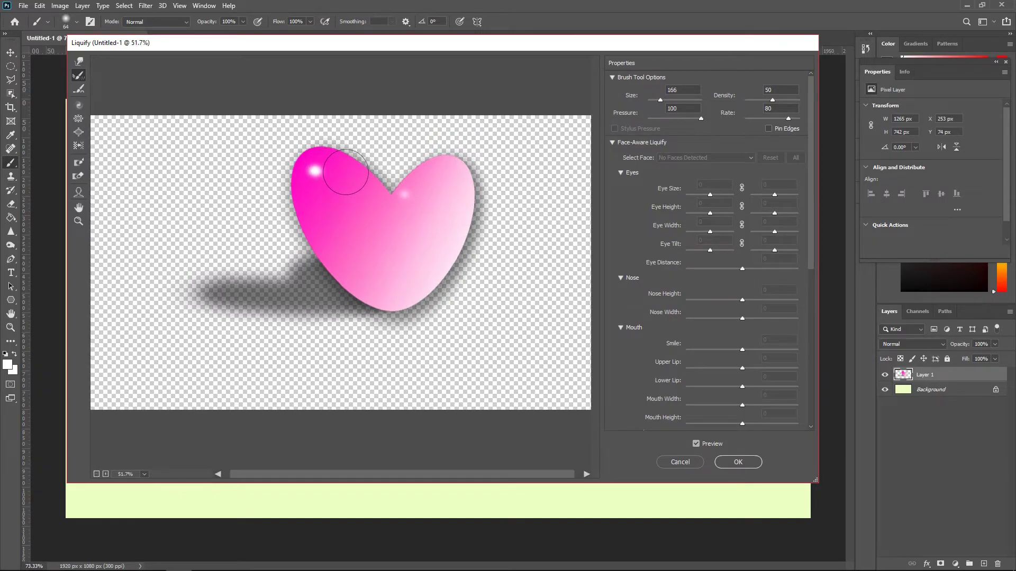
click(730, 464)
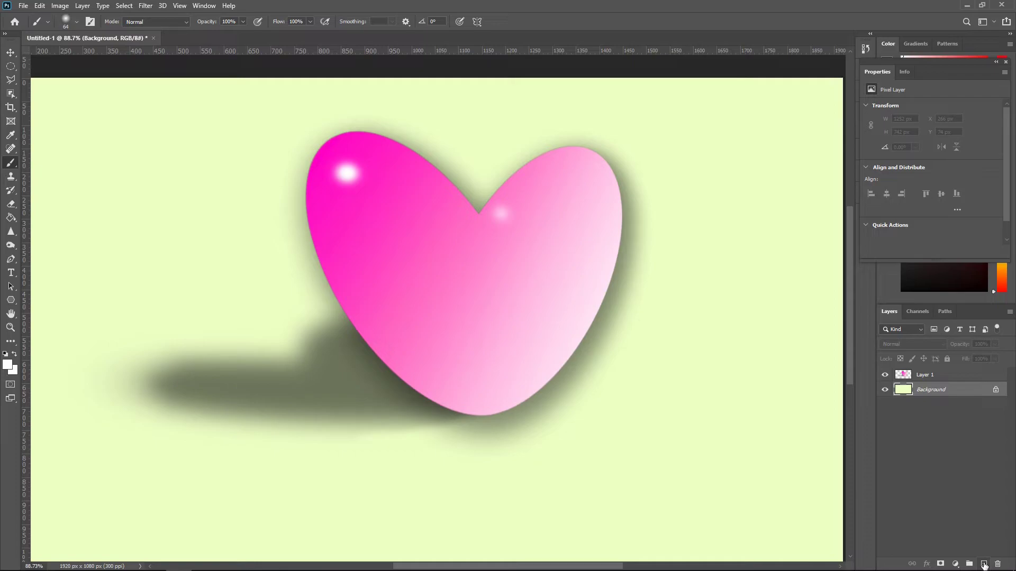
click(986, 565)
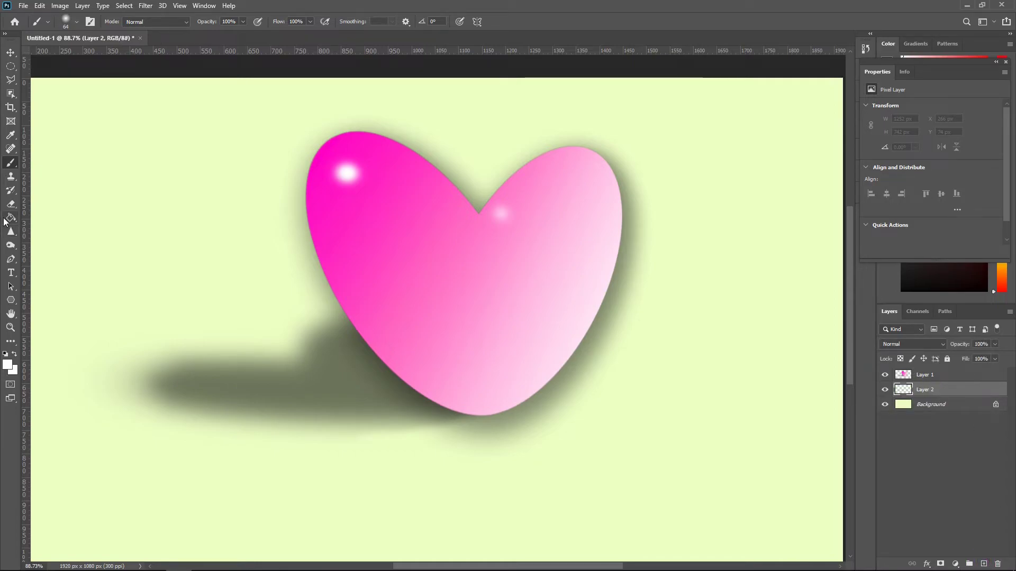
Step: Draw a large oval selection around the heart's shadow with the Elliptical Marquee
click(8, 67)
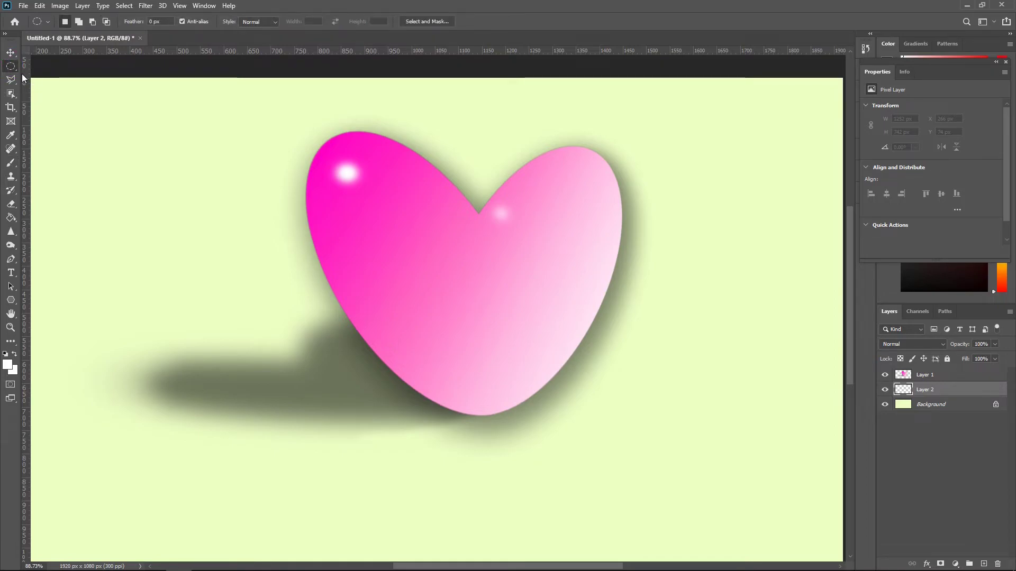
right_click(11, 67)
click(56, 75)
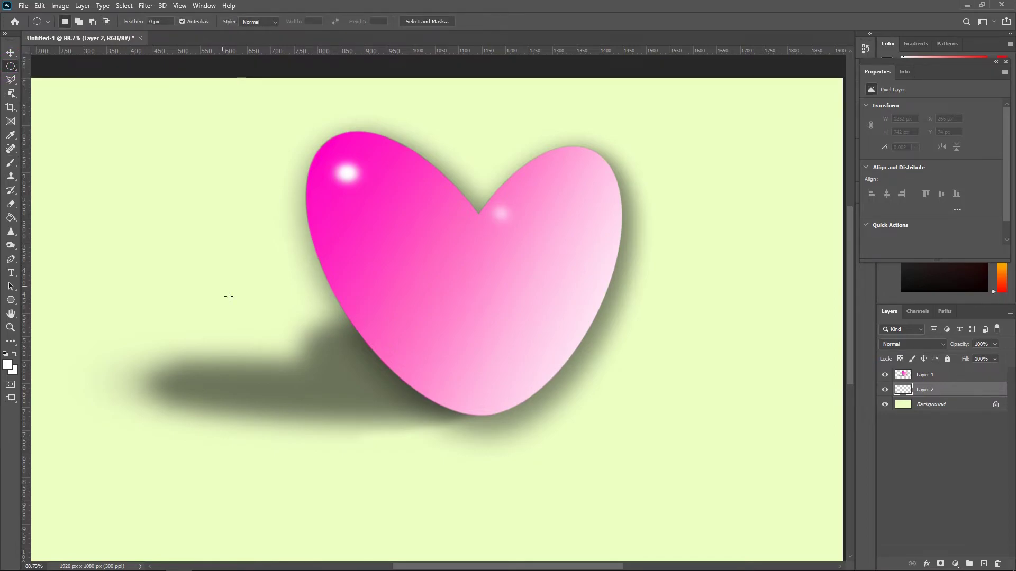
drag(87, 263, 646, 484)
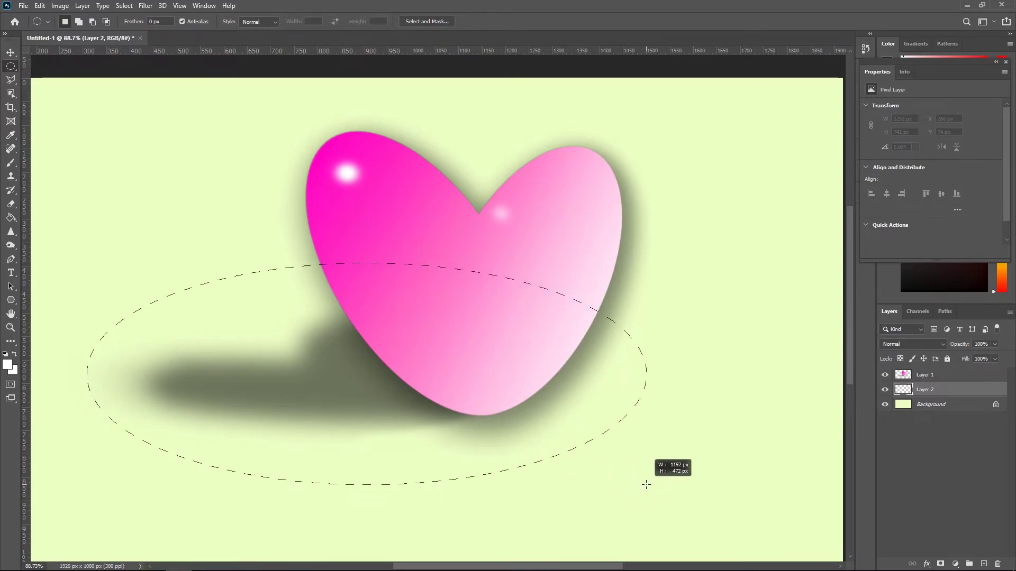
drag(646, 484, 647, 485)
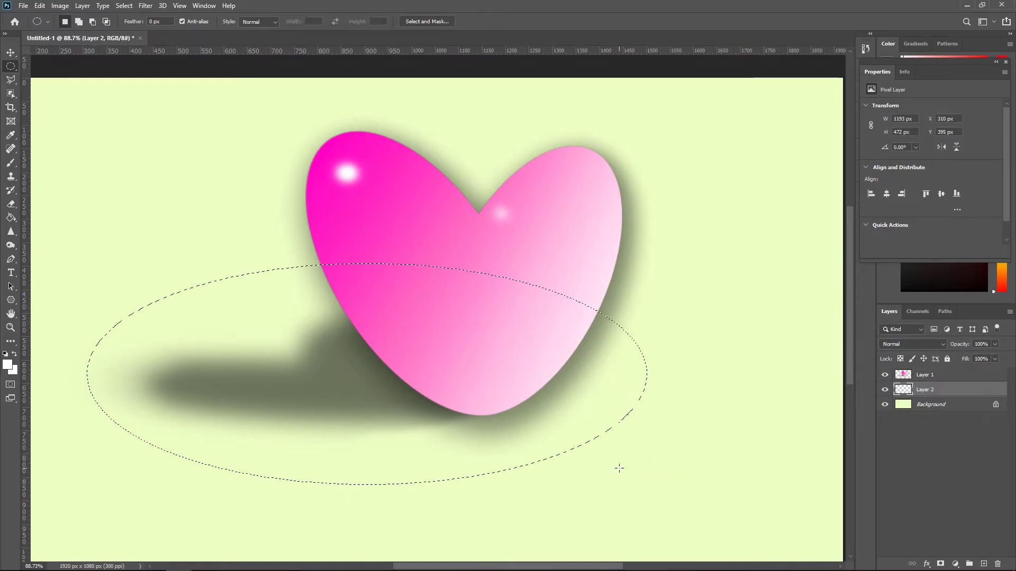
Step: Fill the oval selection with orange, then deselect it
right_click(285, 319)
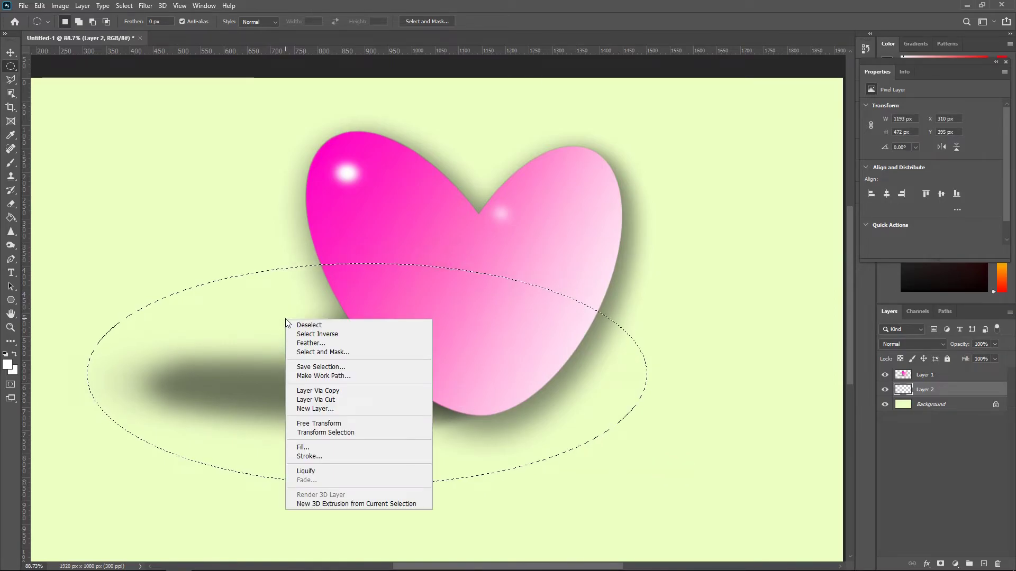
click(323, 449)
click(668, 100)
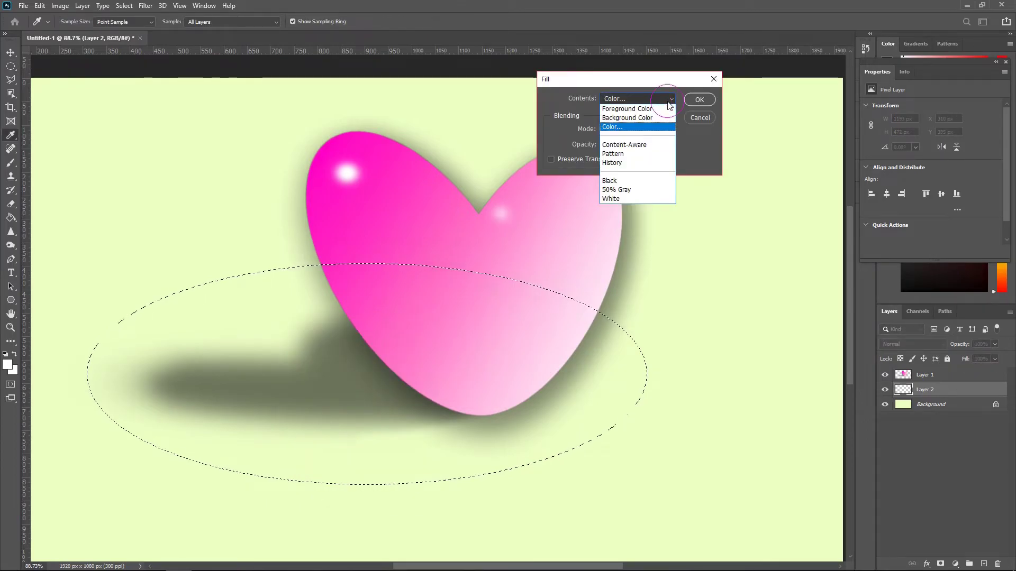
click(626, 127)
click(853, 209)
click(955, 82)
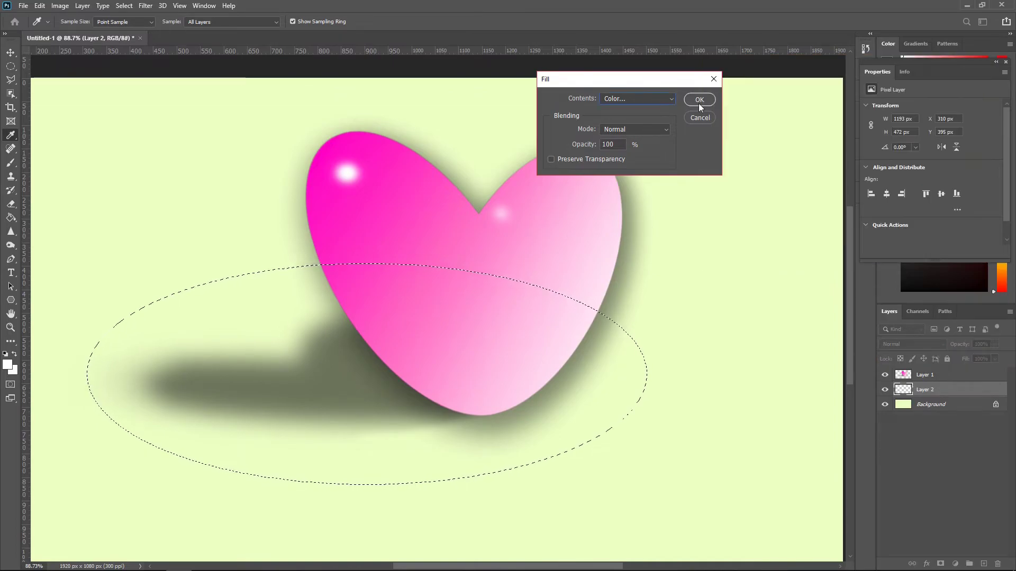
click(698, 99)
click(124, 6)
click(135, 25)
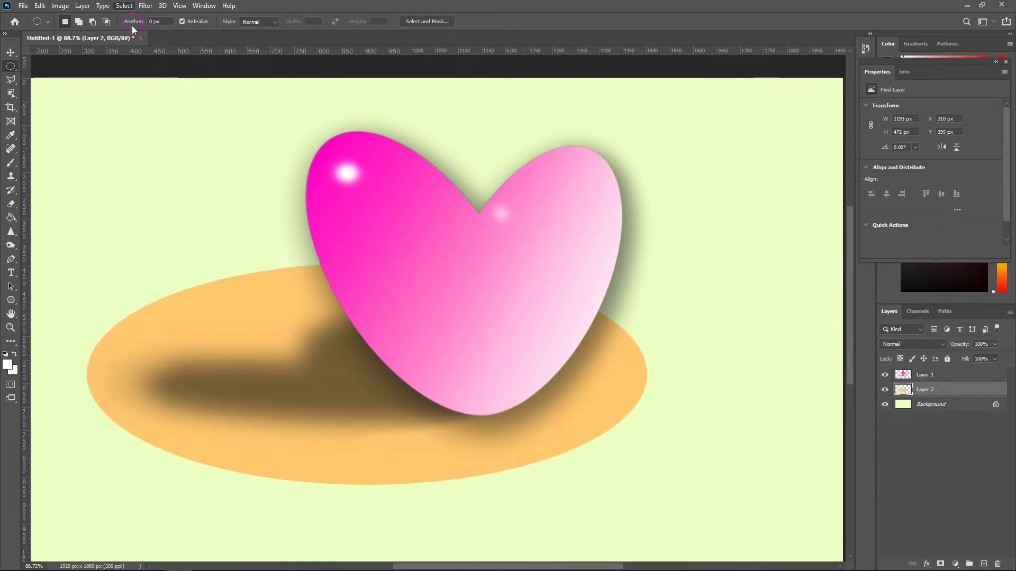
Step: Zoom out and duplicate the orange oval layer as Layer 2 copy with Ctrl+J
scroll(549, 348, down, 1)
scroll(549, 348, down, 1)
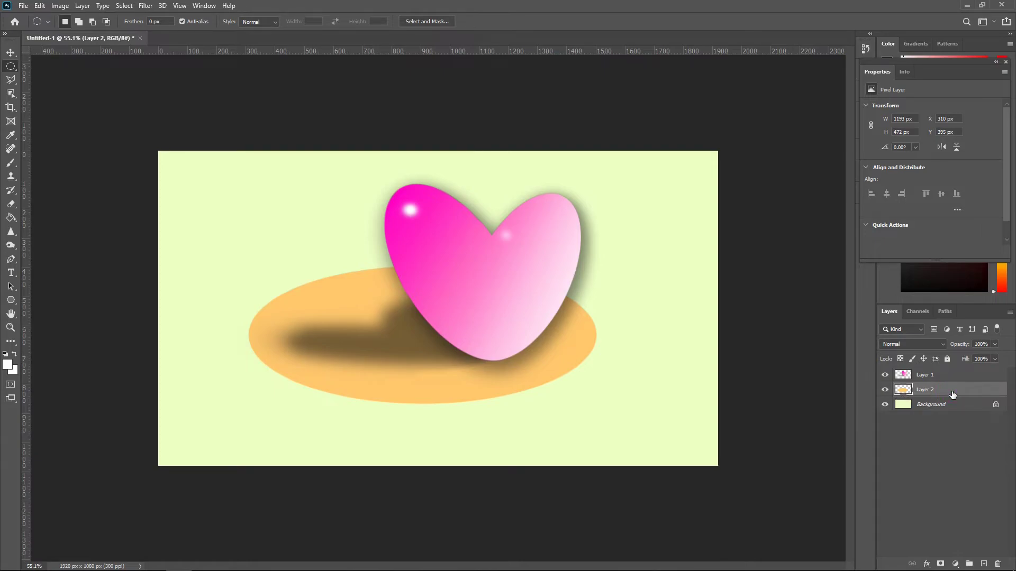
key(ctrl+j)
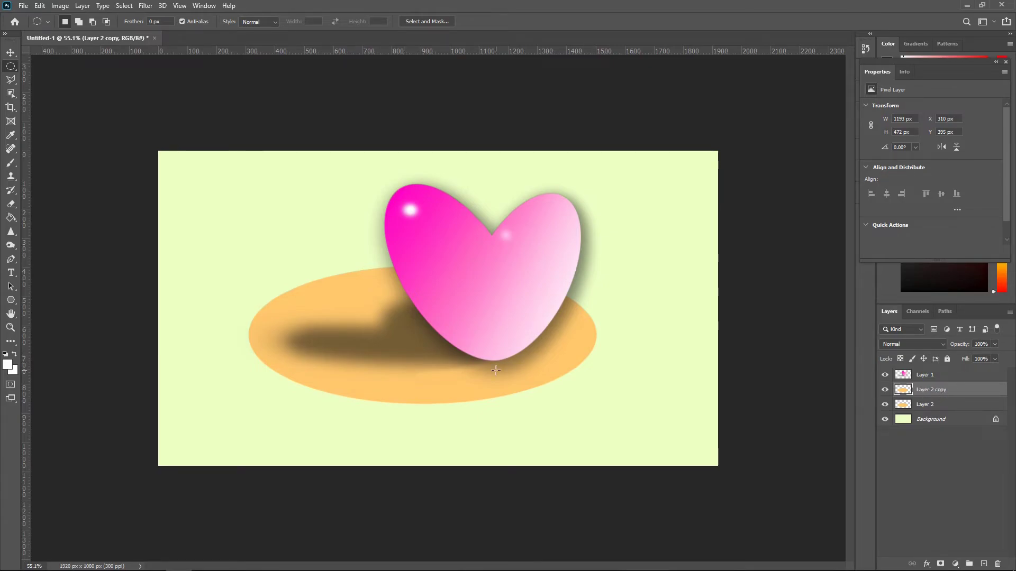
right_click(957, 391)
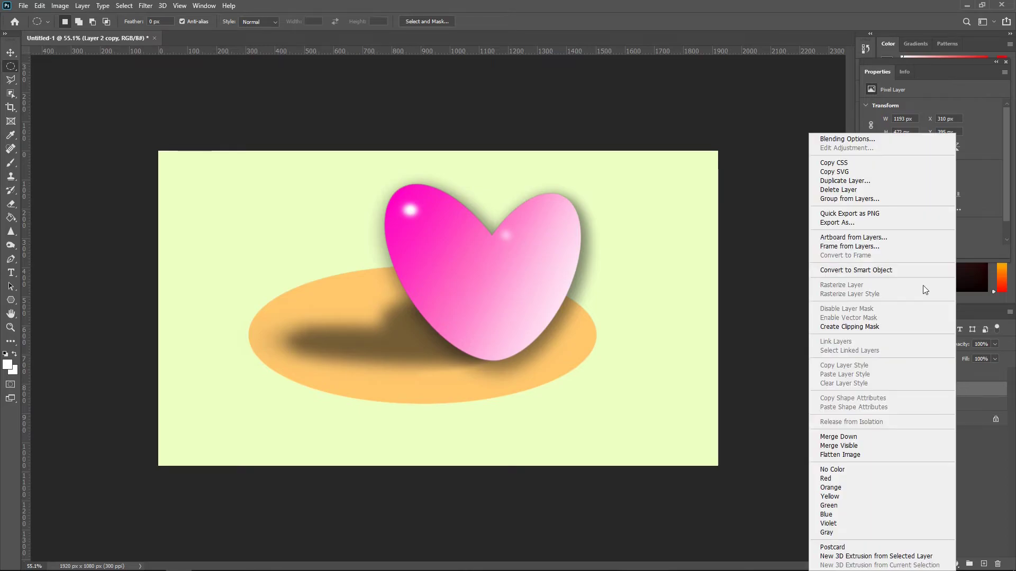
Step: Give Layer 2 copy a tight orange (ff9c00) drop shadow with reduced size and adjusted opacity
click(871, 139)
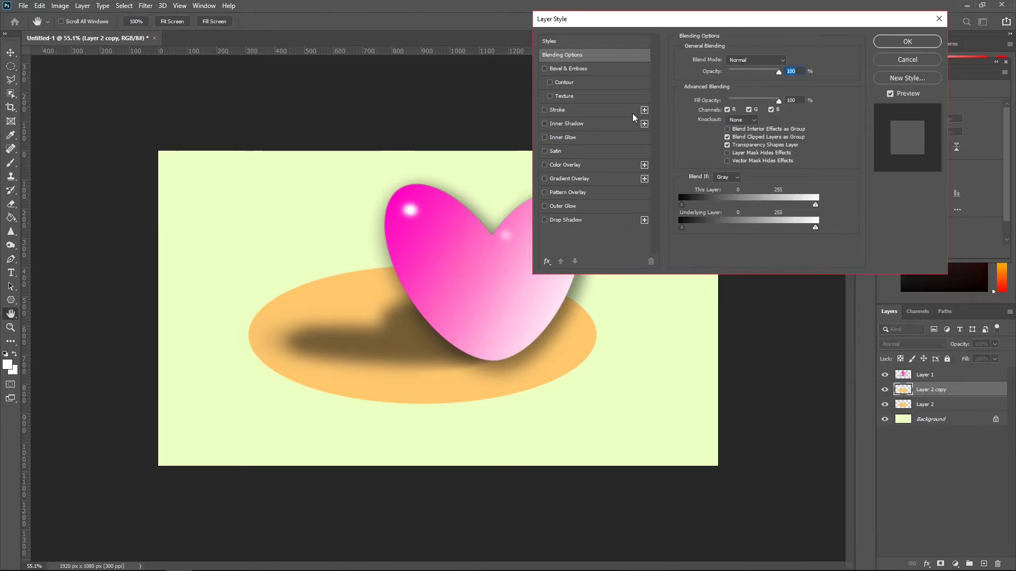
click(546, 220)
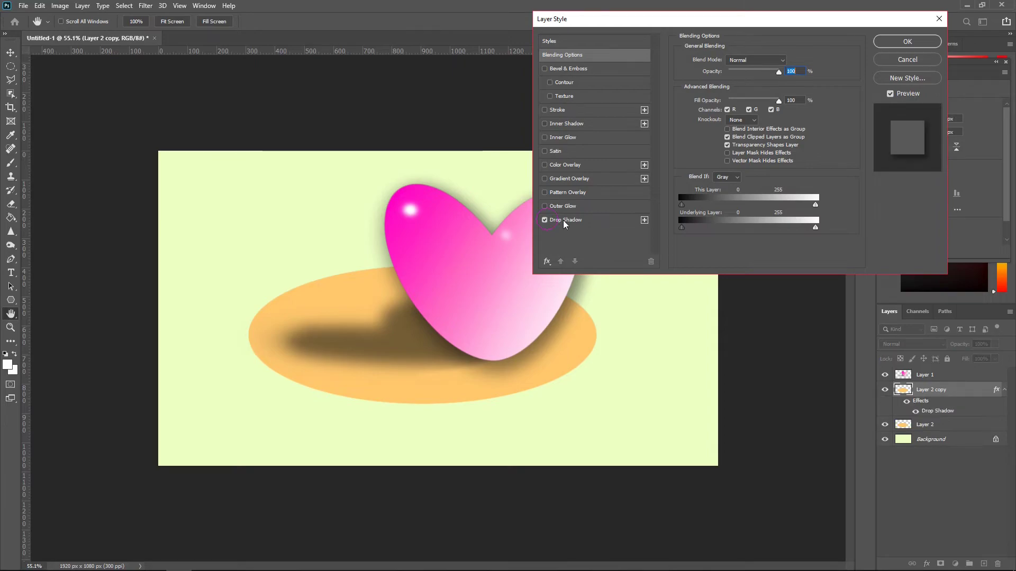
click(574, 220)
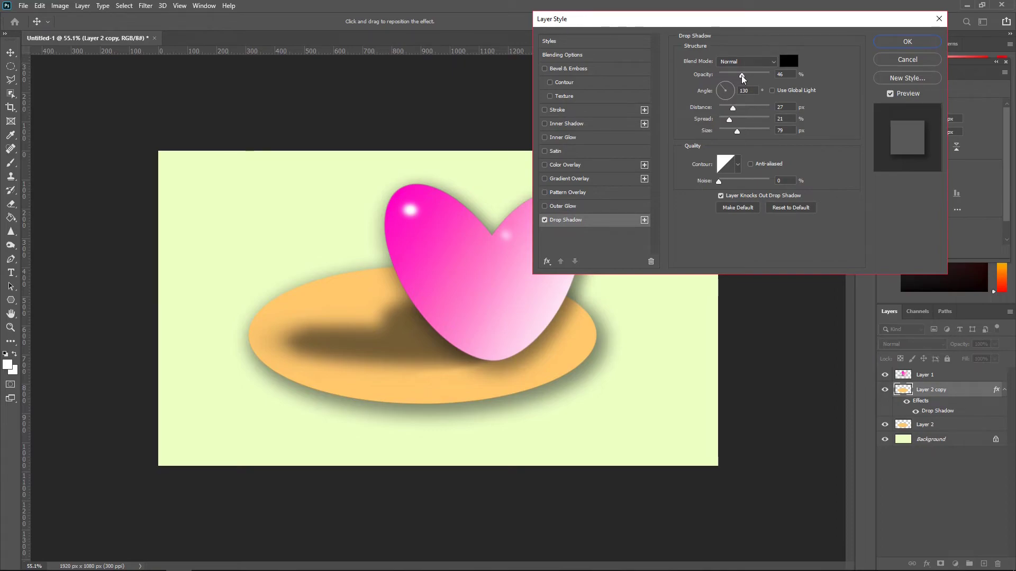
drag(751, 77, 786, 78)
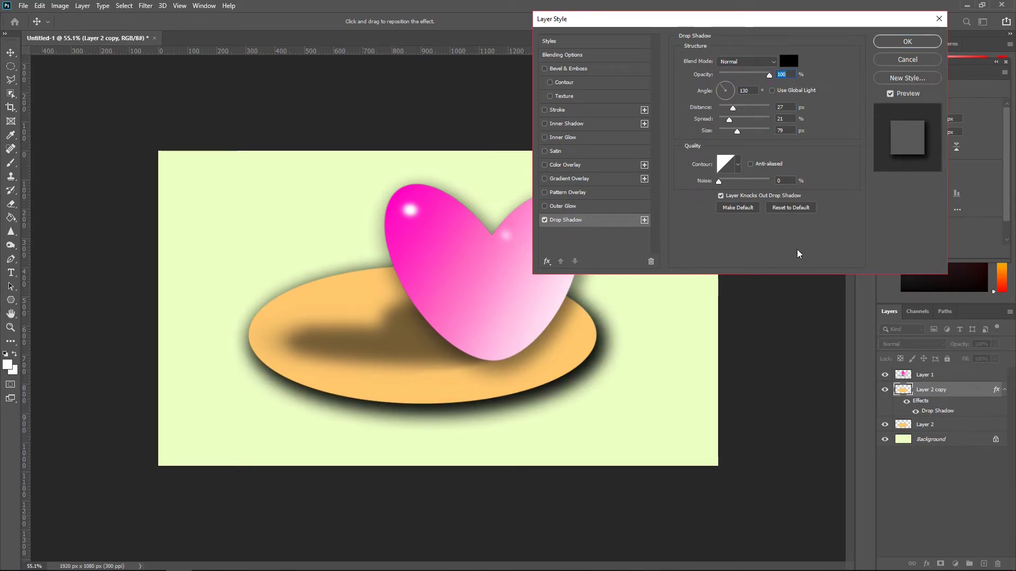
drag(737, 131, 692, 134)
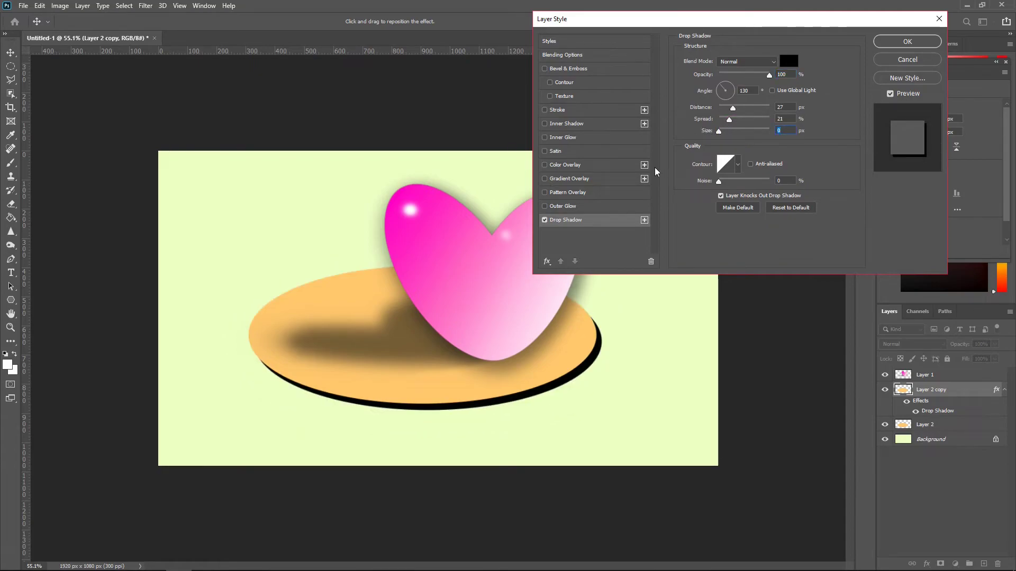
click(787, 61)
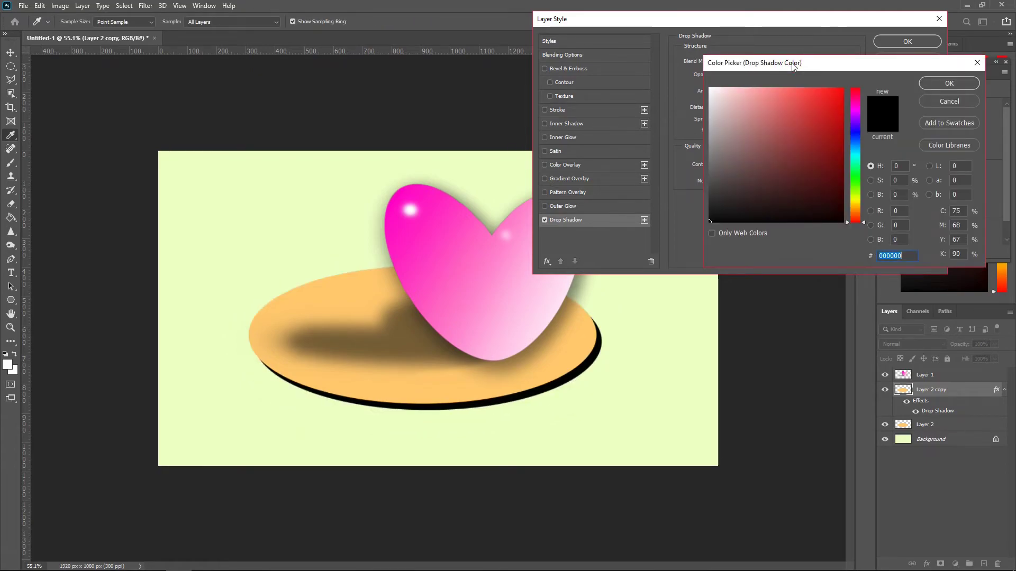
click(857, 209)
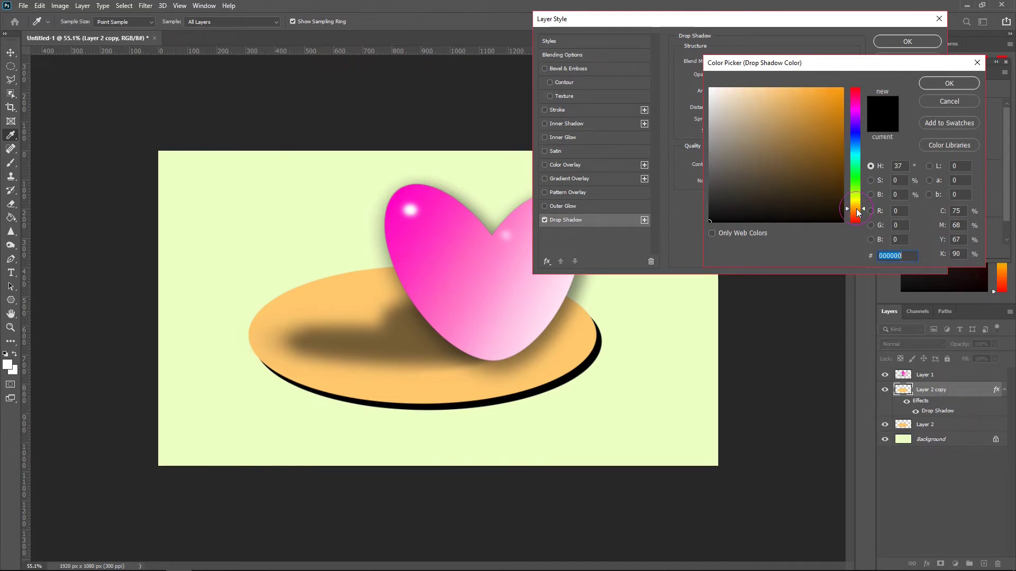
drag(836, 101, 855, 75)
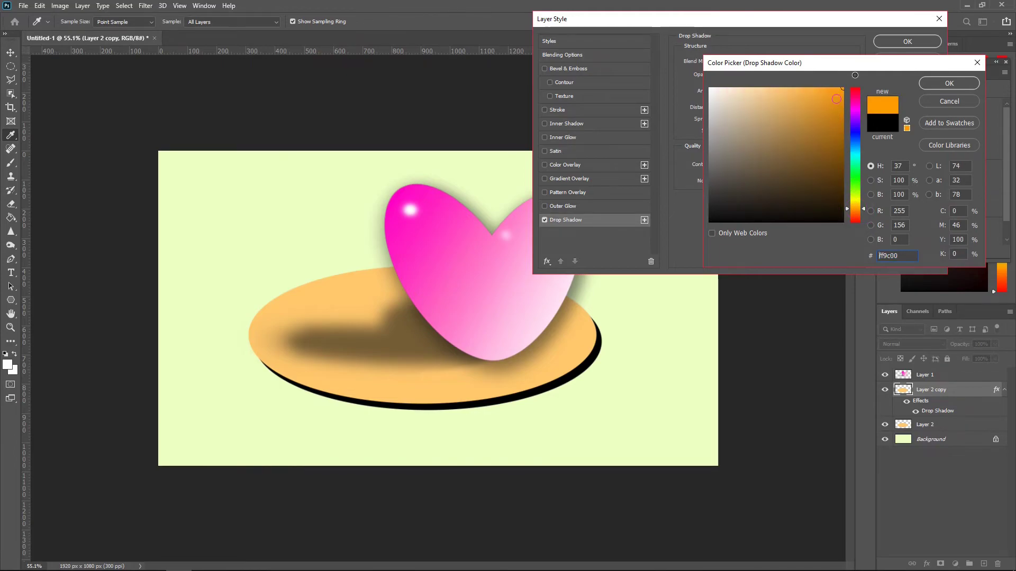
click(949, 84)
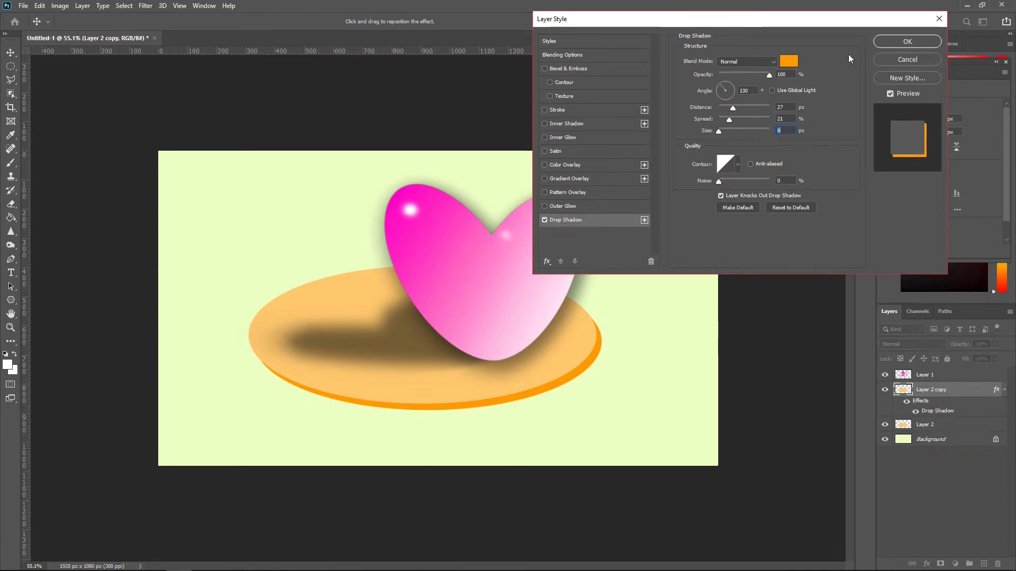
click(917, 44)
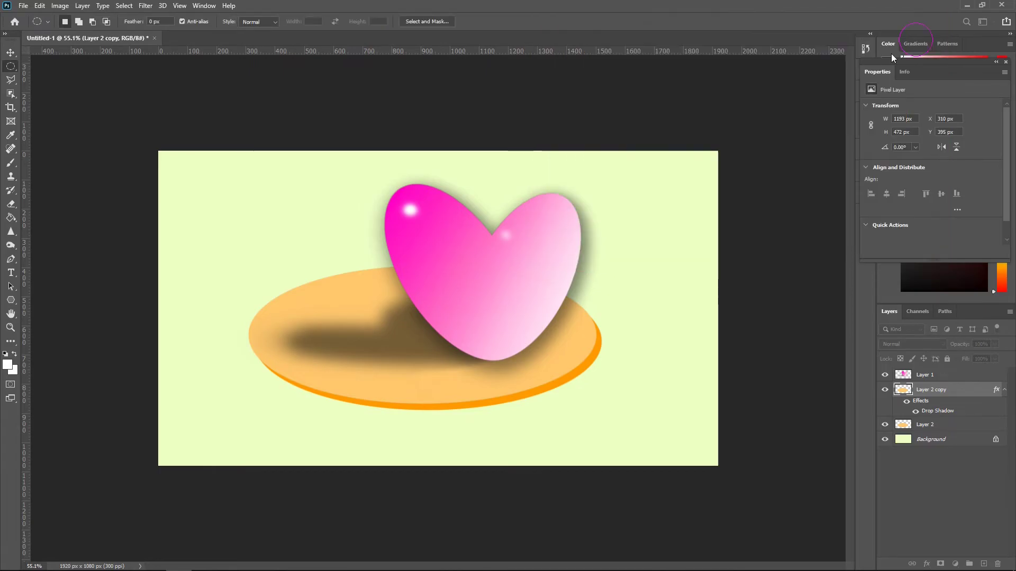
Step: Select the lower plate layer, Layer 2
scroll(512, 435, up, 2)
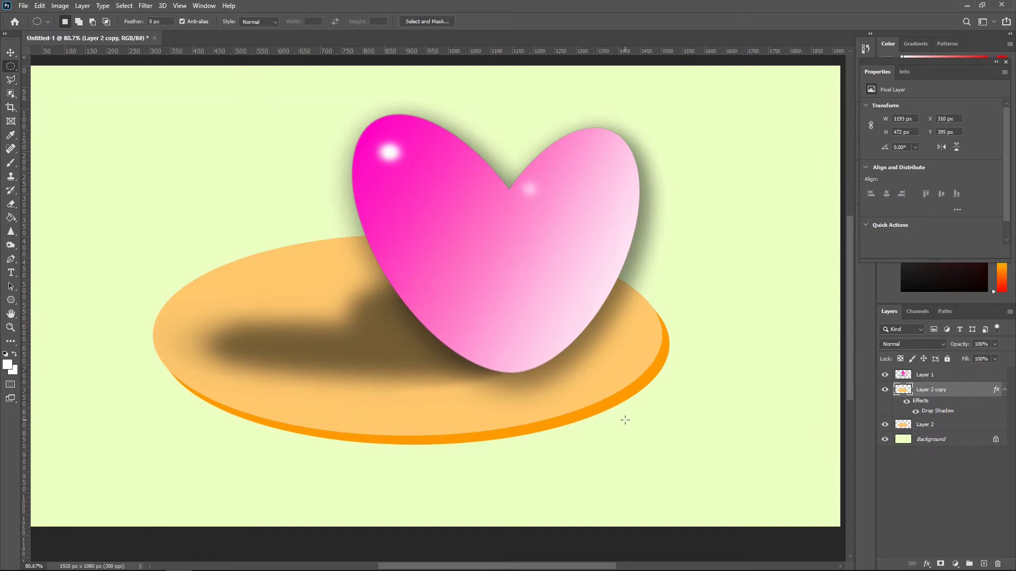
click(940, 426)
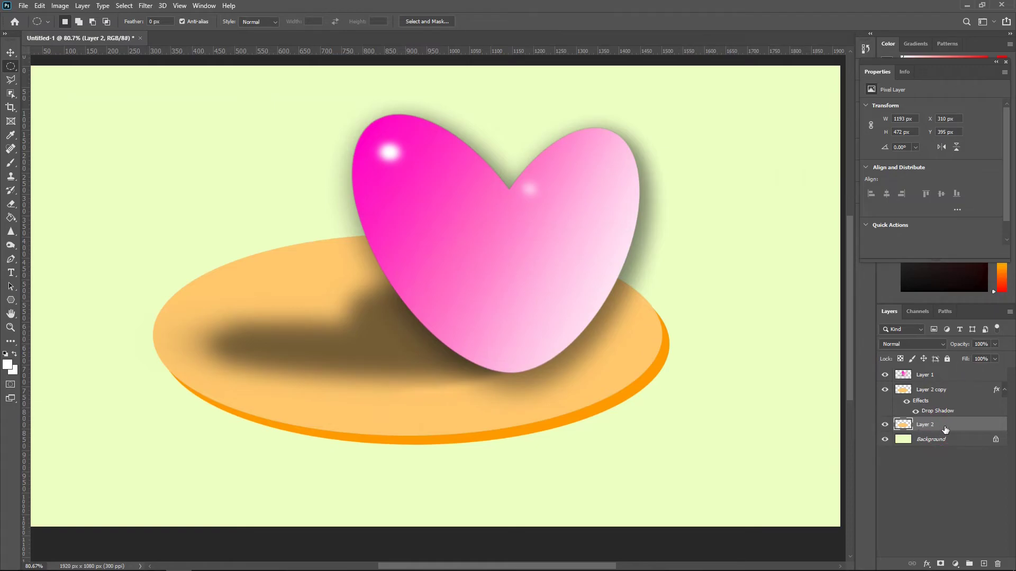
right_click(976, 426)
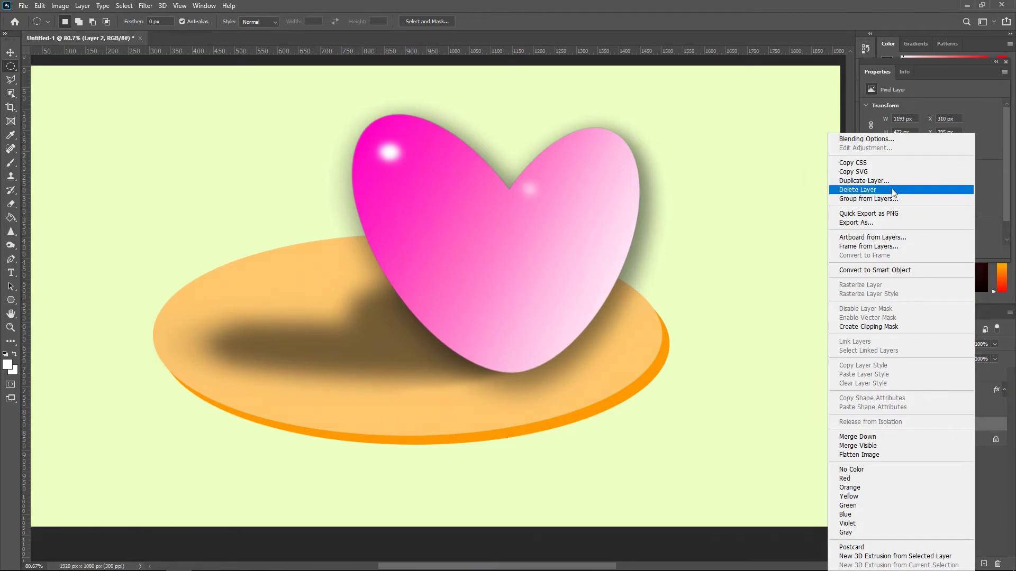
Step: Give Layer 2 a black multi-ring contour drop shadow with larger size and distance, lower opacity
click(885, 140)
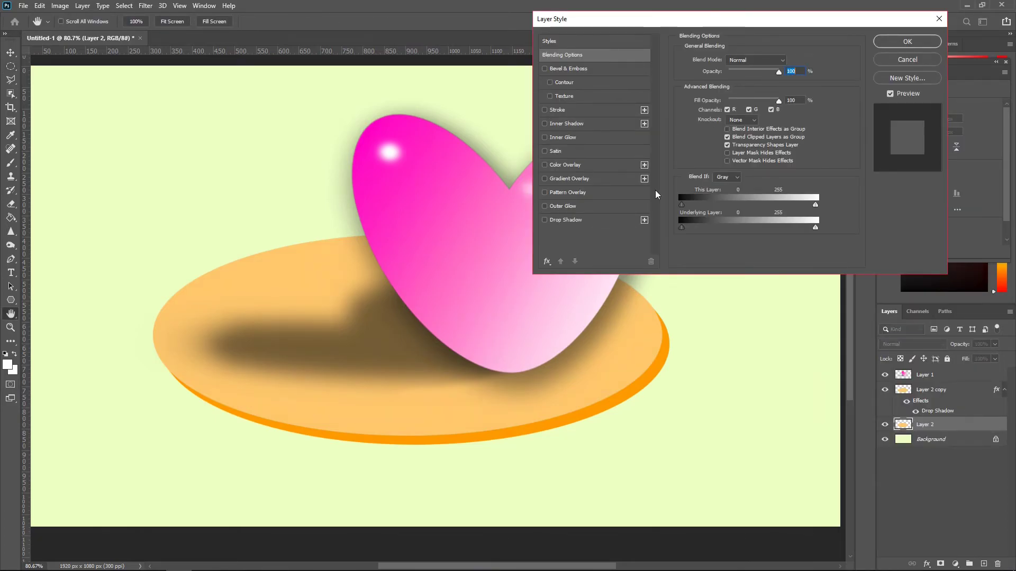
click(544, 220)
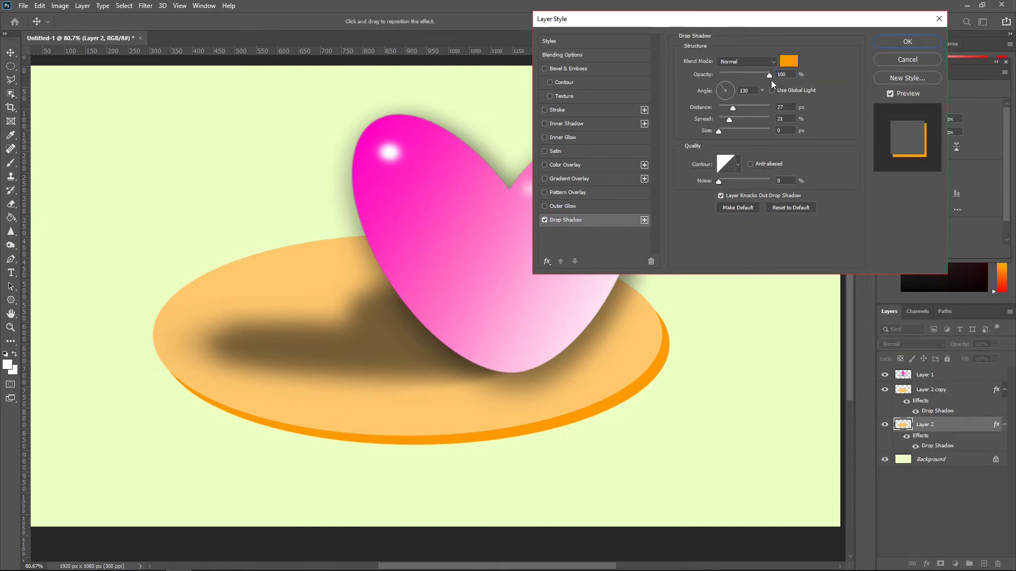
click(789, 61)
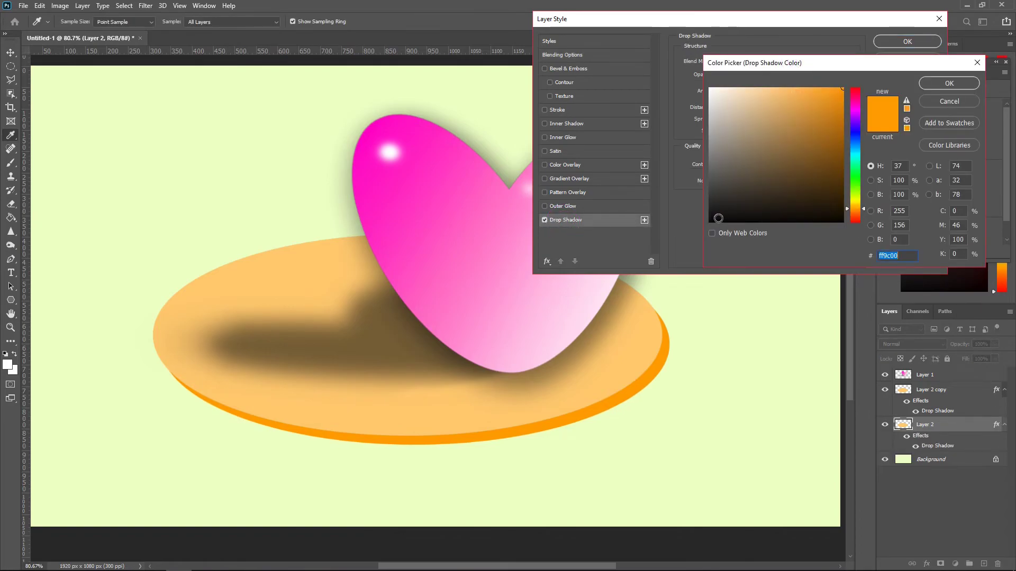
click(718, 218)
click(950, 84)
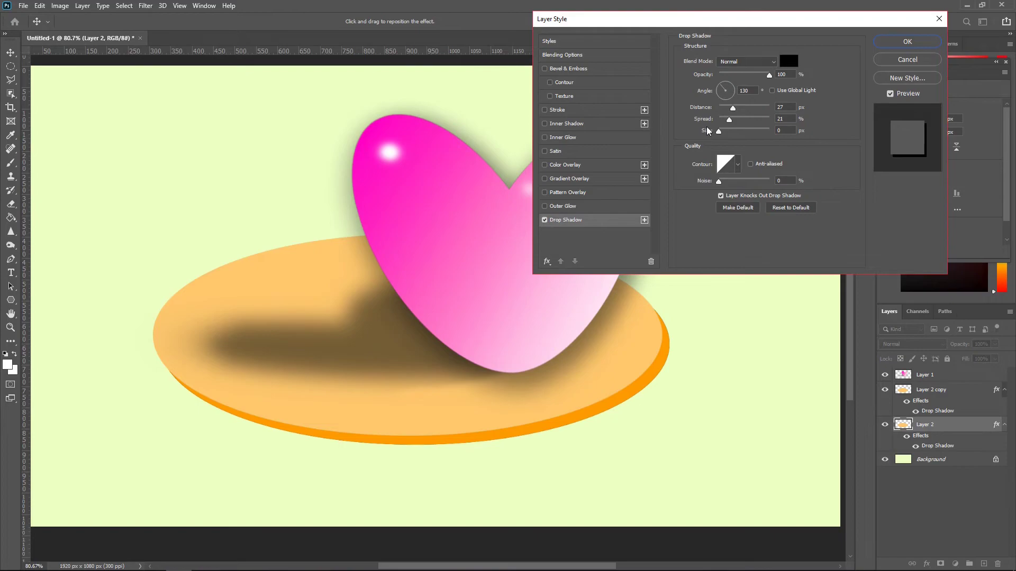
click(738, 166)
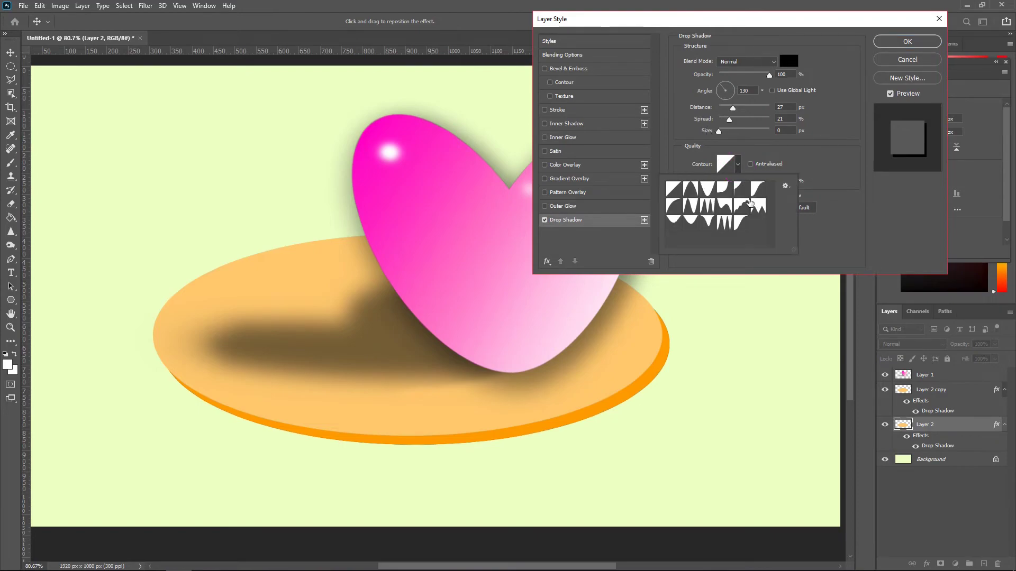
click(724, 223)
click(718, 131)
drag(718, 130, 738, 138)
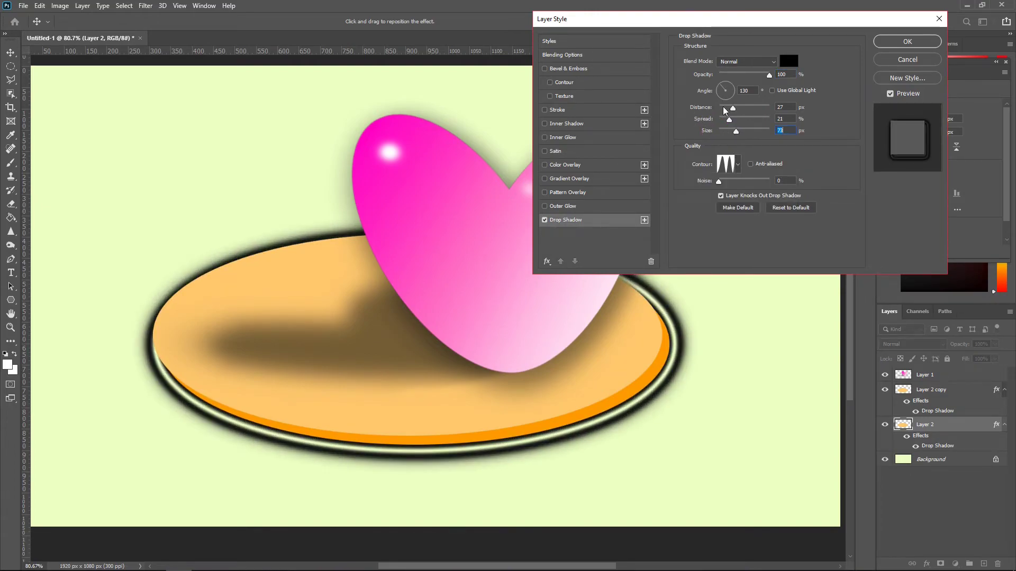
drag(734, 109, 752, 116)
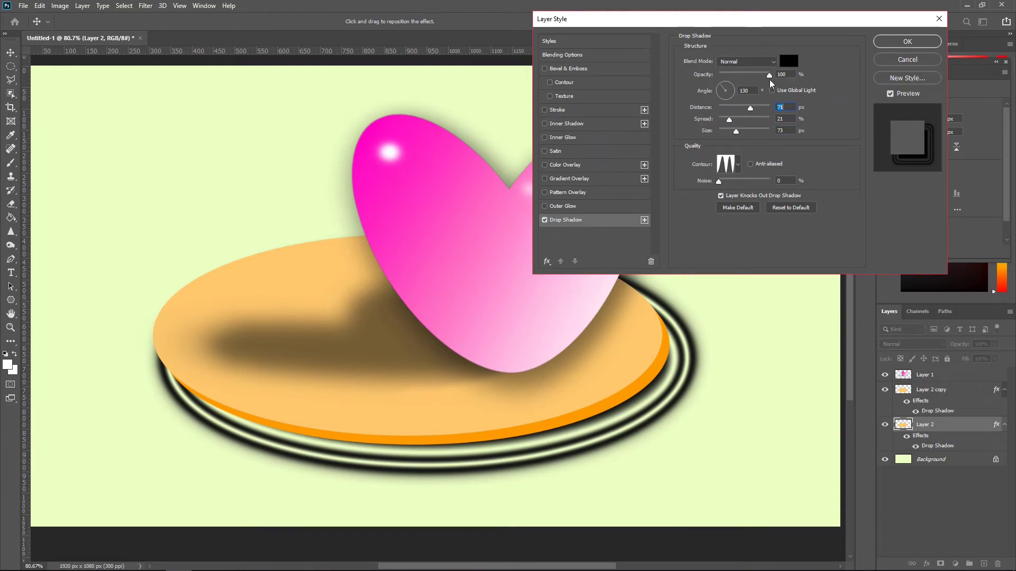
drag(770, 75, 744, 81)
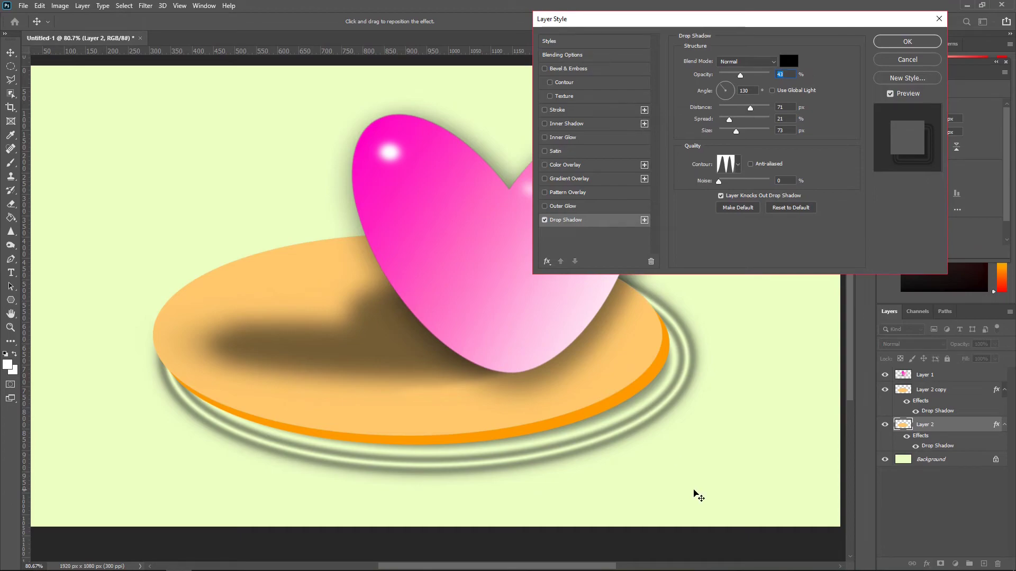
click(908, 44)
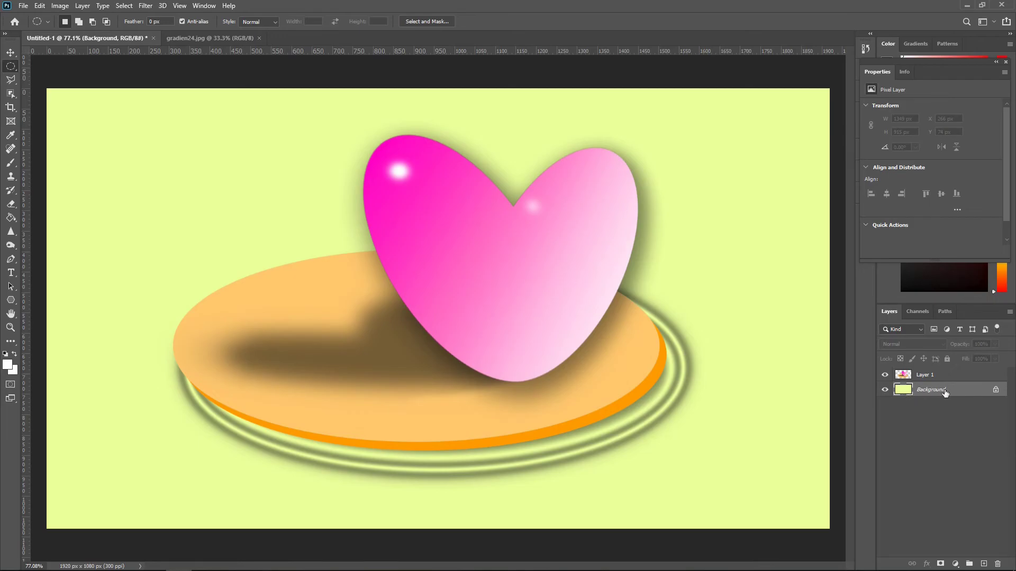
Step: Fill the background with brighter yellow-green e5ff7e, then select Layer 1
click(39, 6)
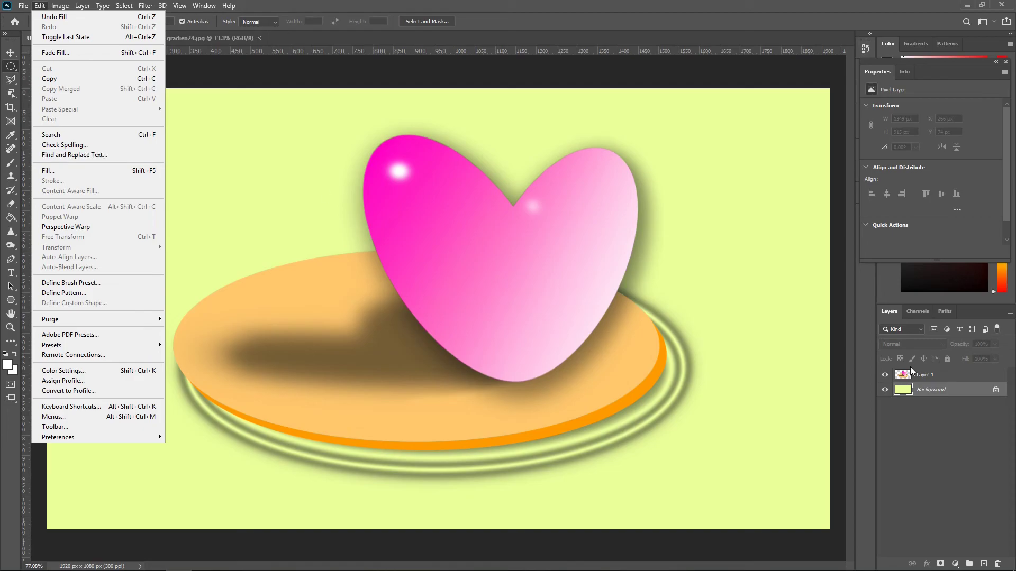
click(47, 171)
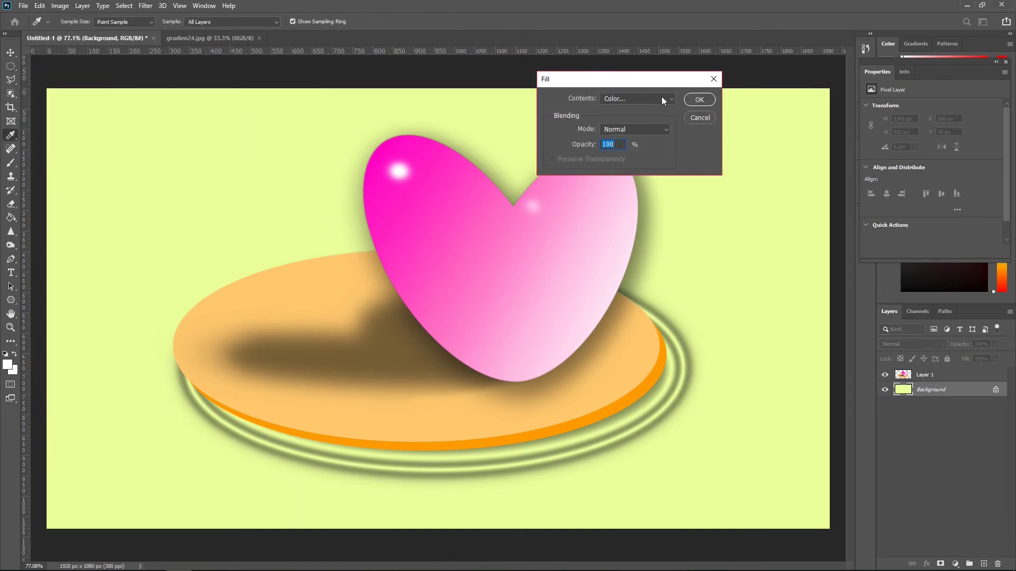
click(661, 99)
click(627, 130)
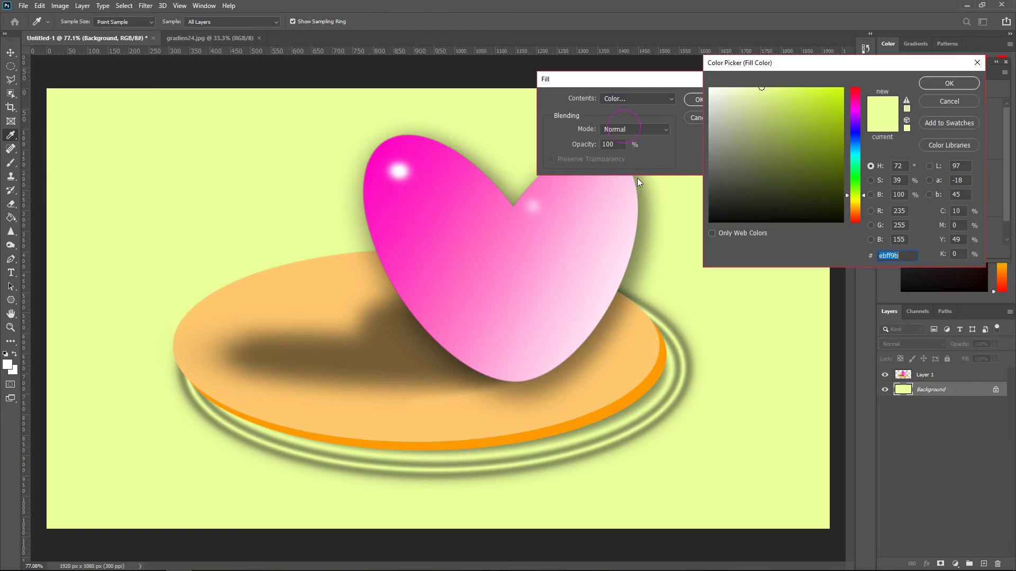
drag(773, 91, 776, 86)
click(949, 83)
click(699, 99)
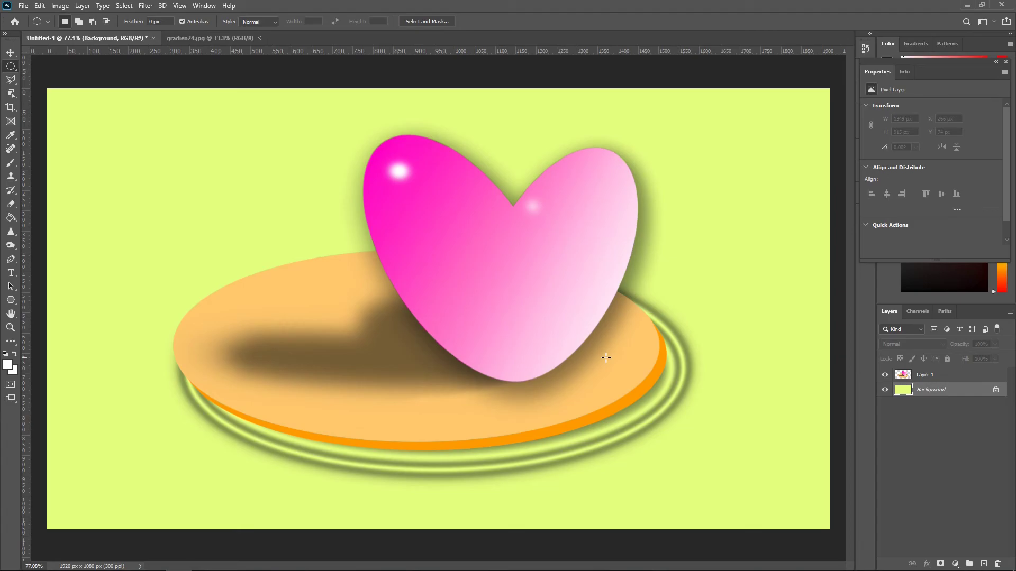
scroll(606, 357, down, 2)
click(938, 375)
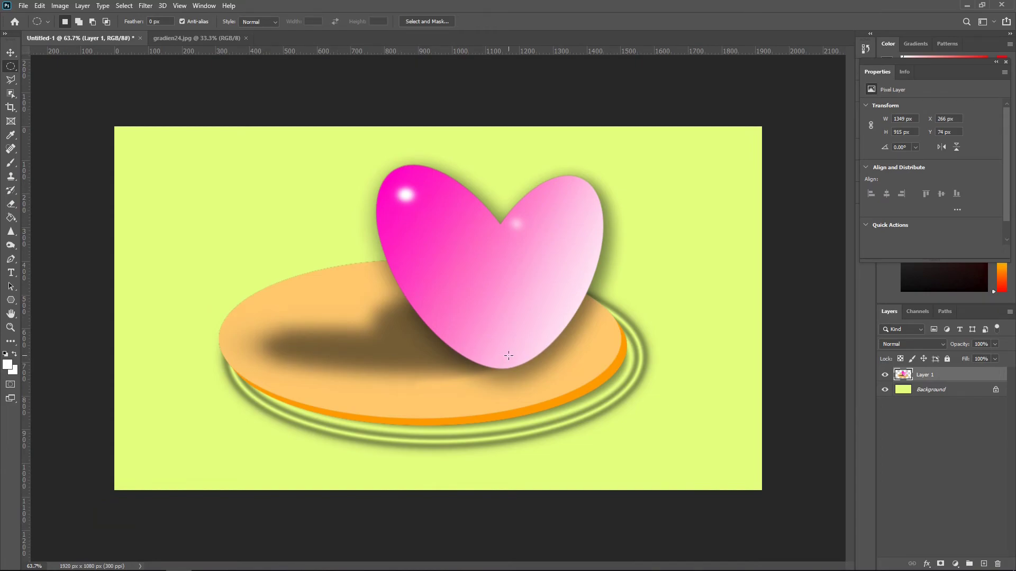
Step: Shrink the heart-and-plate layer to a small 240x163 px tile
key(v)
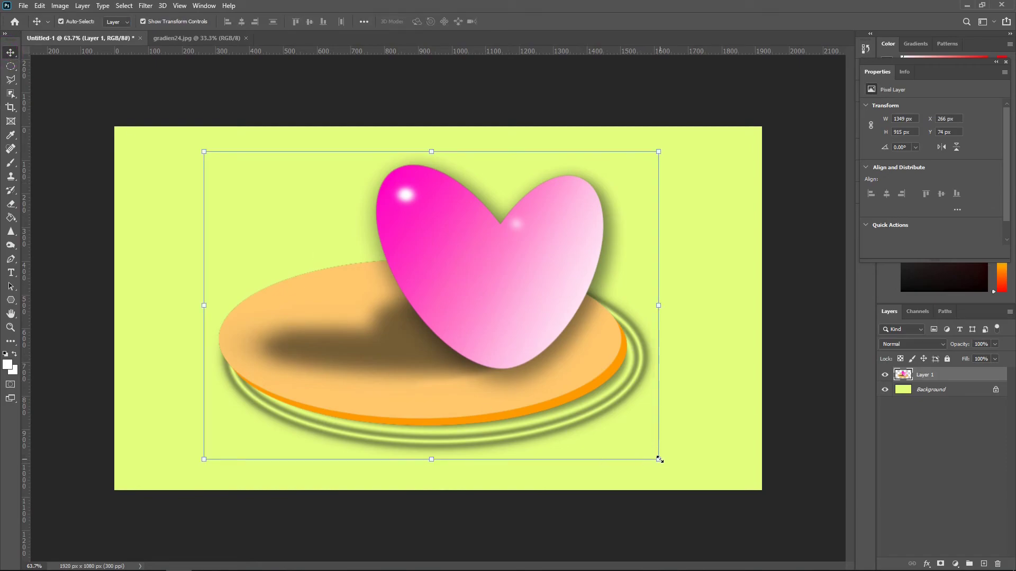
drag(659, 459, 286, 206)
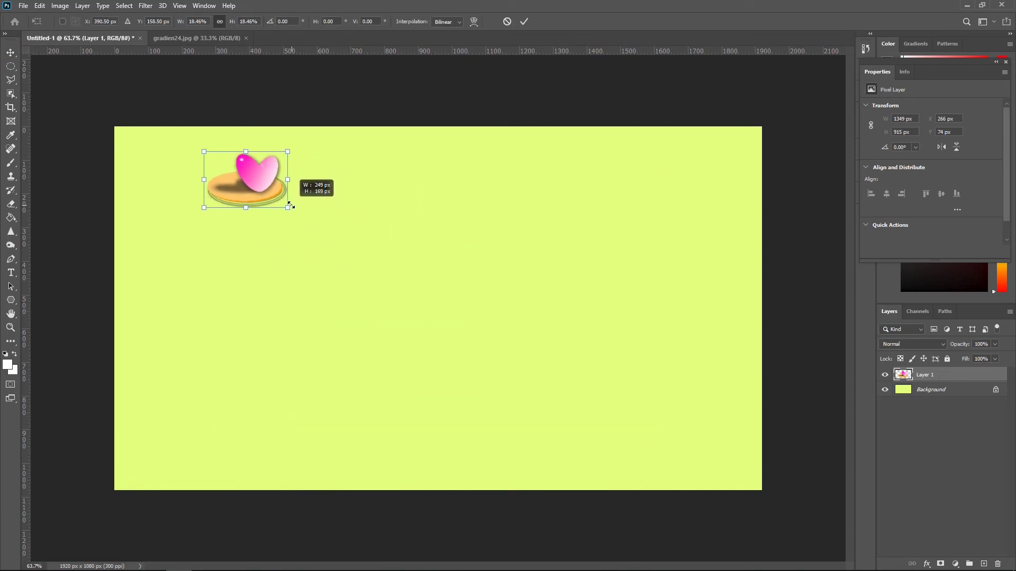
click(524, 21)
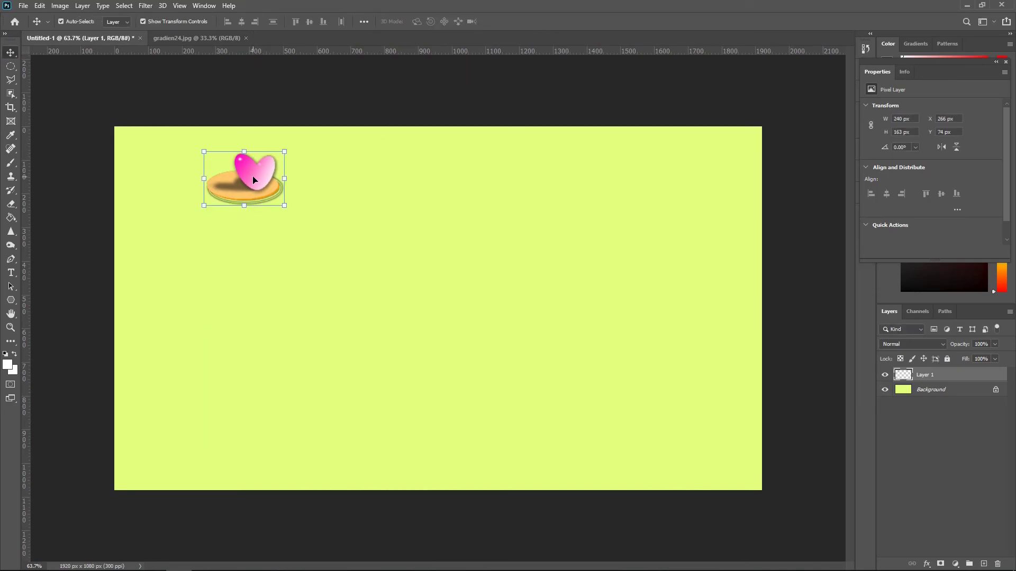
Step: Alt-drag copies of the tile into rows of eight hearts, offsetting alternate rows
drag(254, 180, 165, 153)
drag(243, 141, 567, 154)
key(ctrl+alt+a)
drag(482, 151, 518, 204)
key(ctrl+alt+a)
drag(407, 150, 407, 367)
scroll(423, 297, down, 2)
mouse_move(248, 202)
mouse_down()
mouse_move(222, 246)
mouse_move(226, 320)
mouse_up()
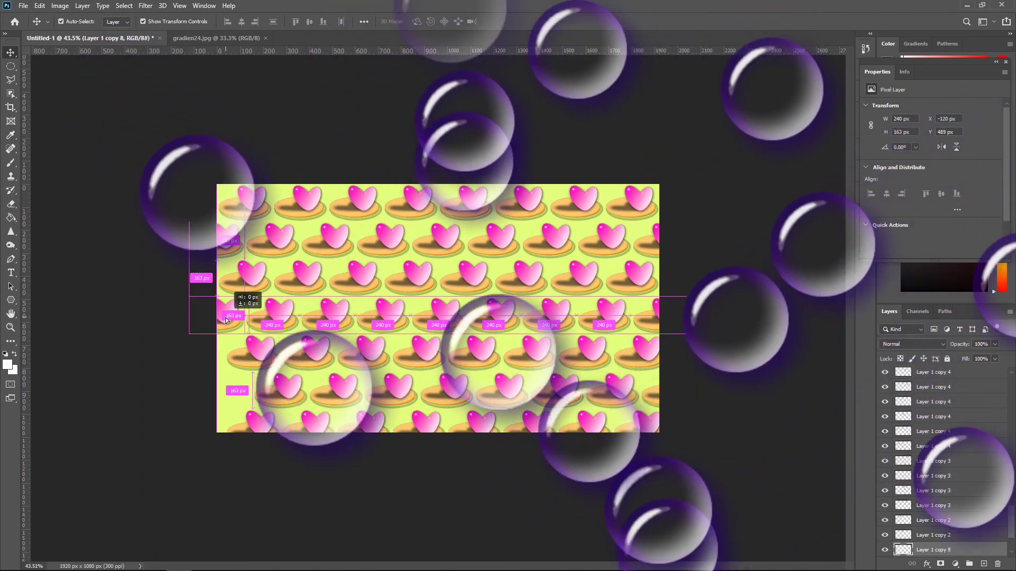
drag(226, 320, 229, 393)
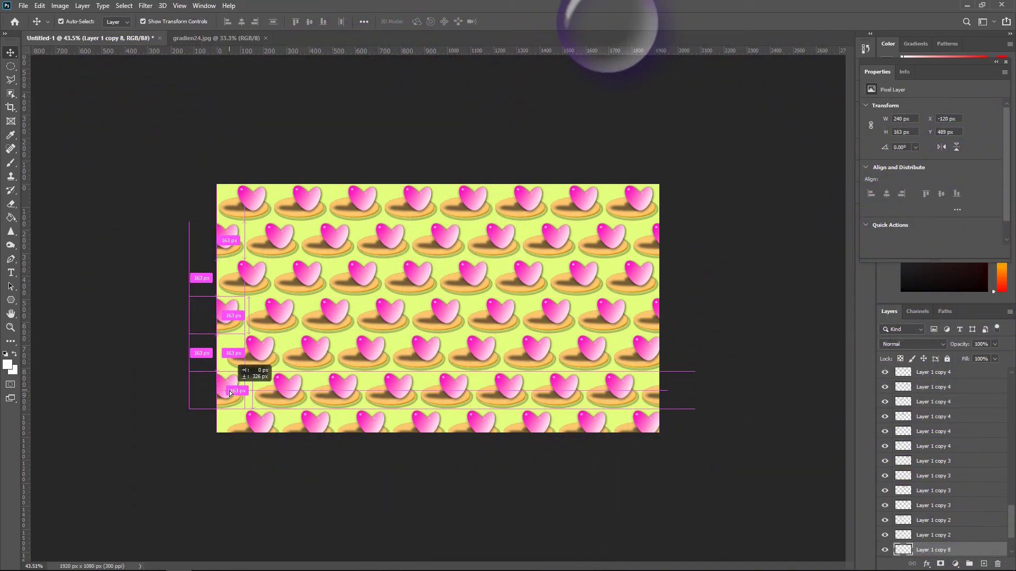
scroll(739, 499, down, 3)
Step: Select all the heart layers and scale the pattern up to about 134%
key(ctrl+alt+a)
key(ctrl+t)
drag(613, 225, 635, 208)
drag(285, 415, 215, 454)
key(ctrl+0)
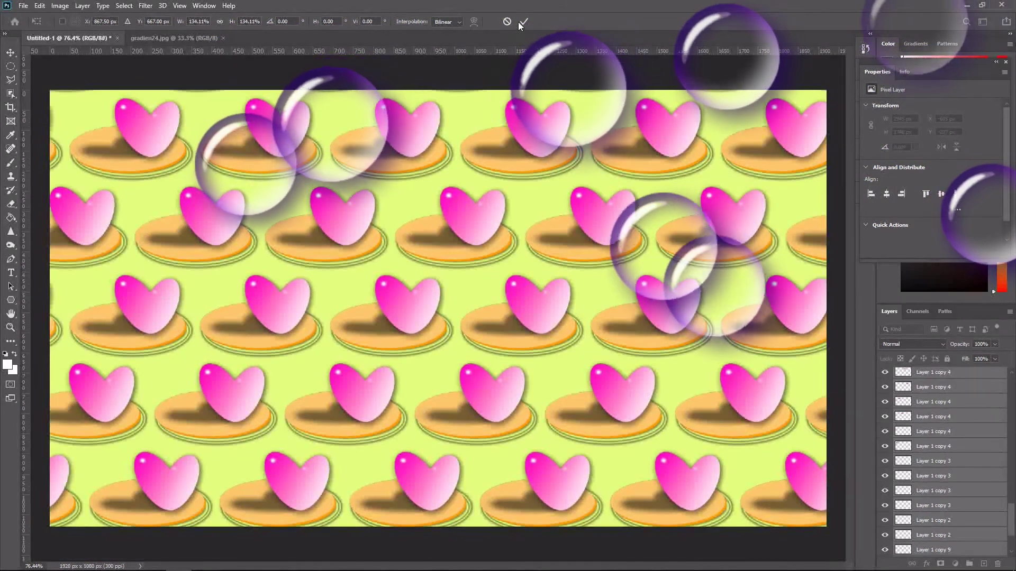